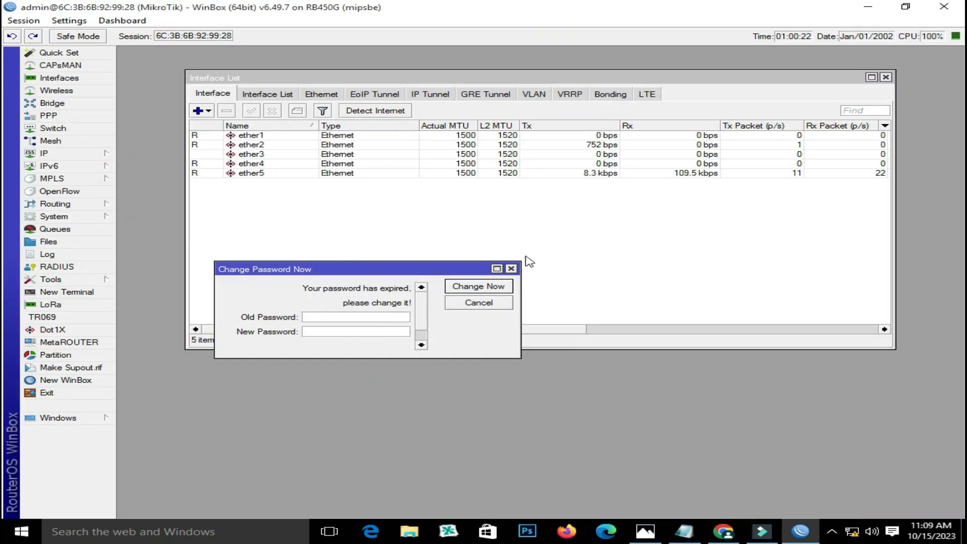
Replace the expired admin password with a new one, entered twice in a New Terminal
{"action": "left_click", "coordinate": [511, 269]}
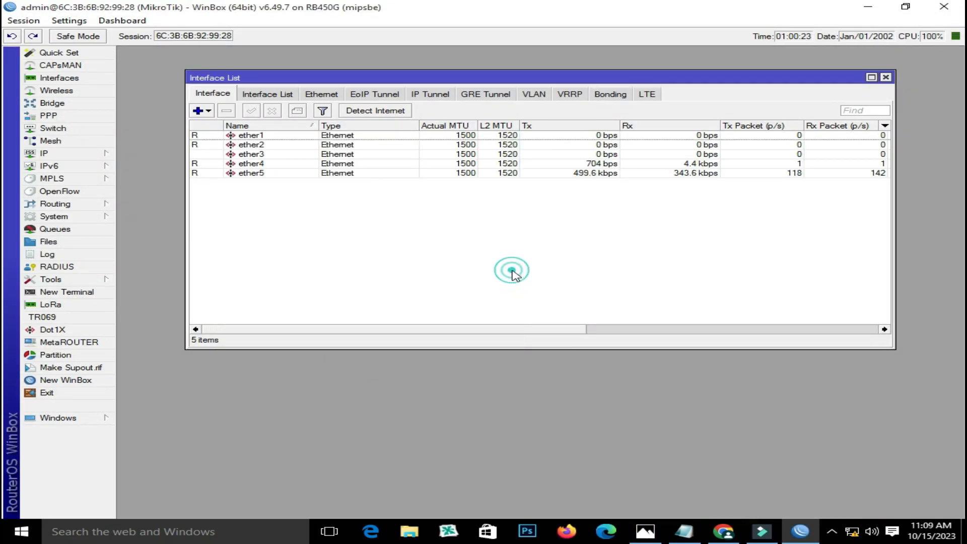
{"action": "left_click", "coordinate": [79, 298]}
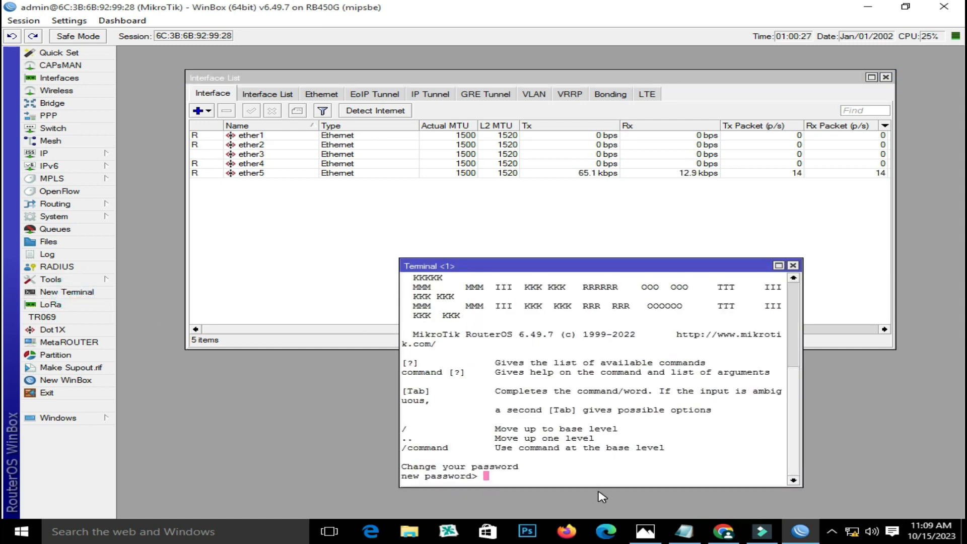
{"action": "type", "text": "*****"}
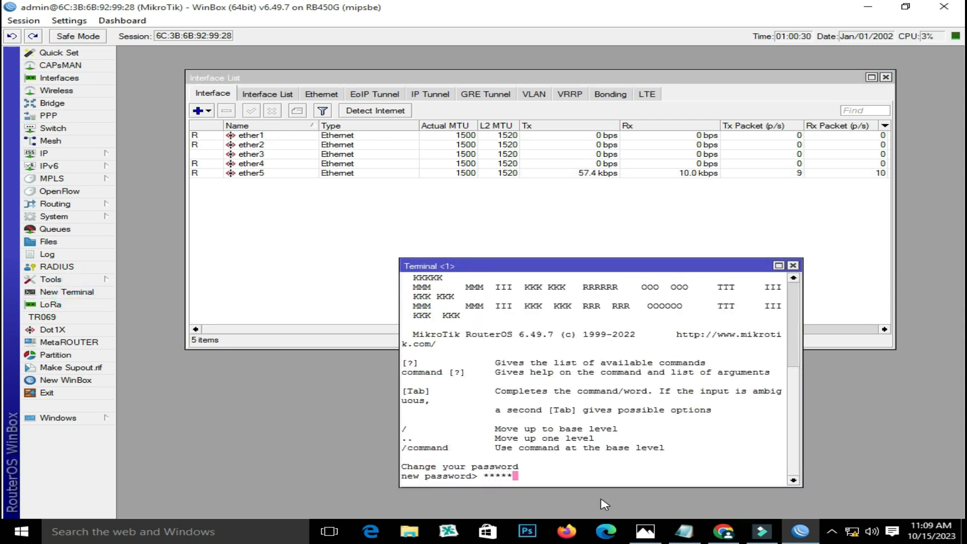
{"action": "key", "text": "Return"}
{"action": "type", "text": "*"}
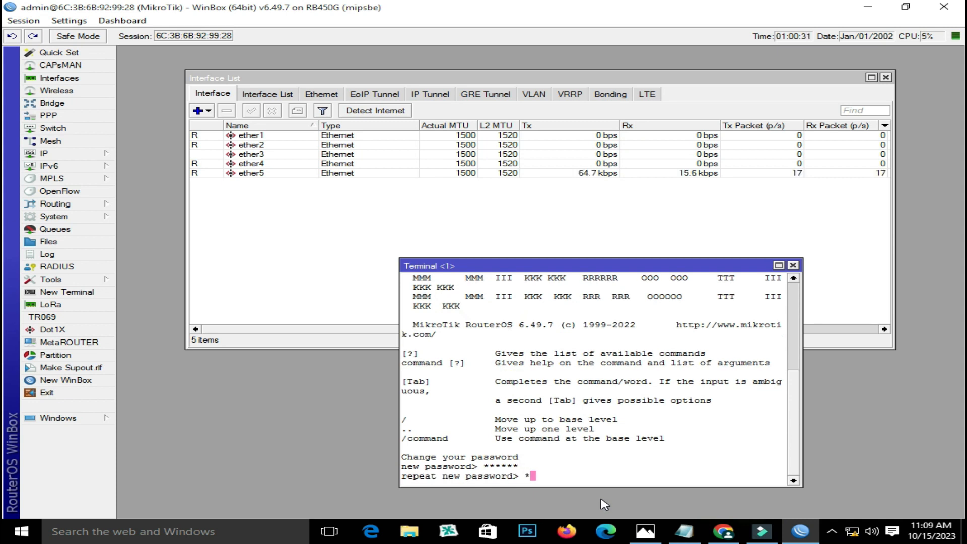
{"action": "type", "text": "*****"}
{"action": "key", "text": "Return"}
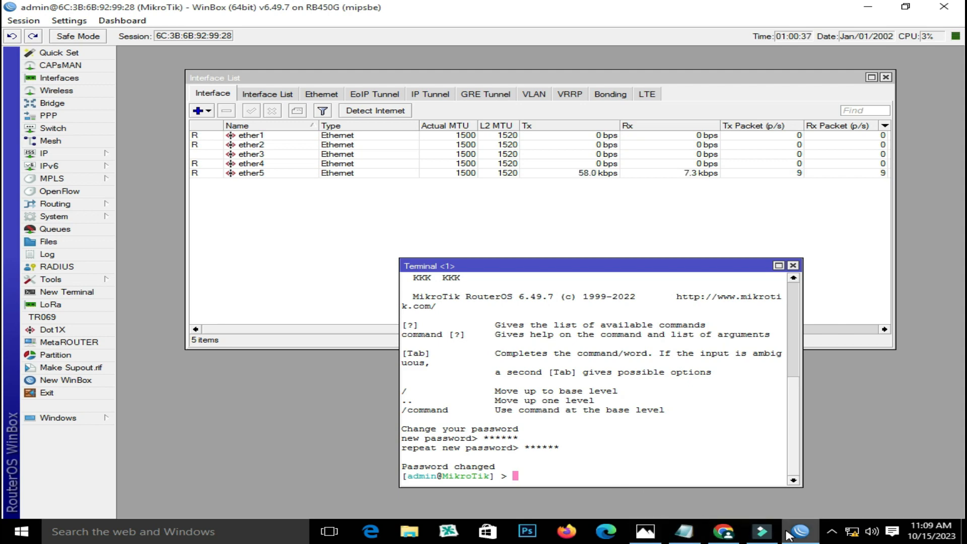
{"action": "left_click", "coordinate": [686, 530]}
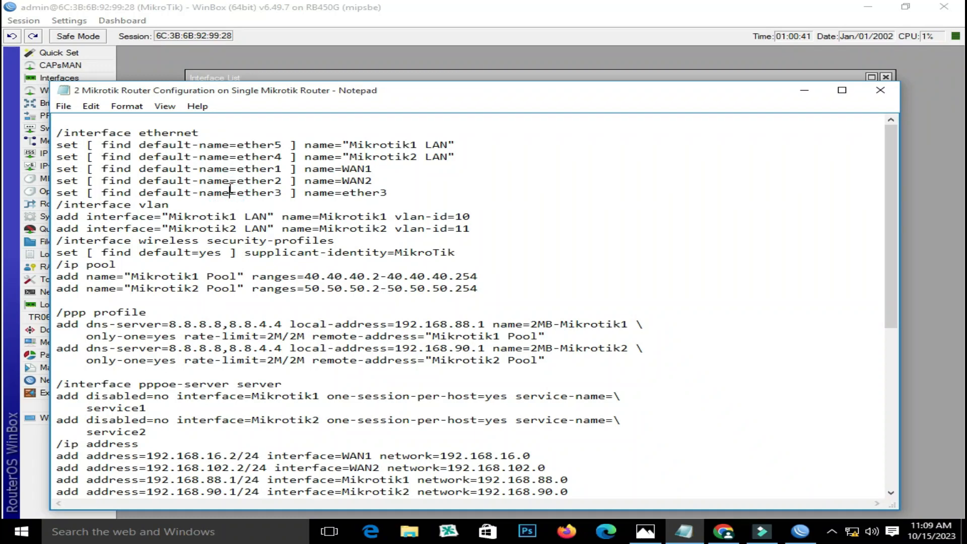
Paste the whole Notepad script into the router terminal and run it to rename ports and add VLANs and PPP secrets
{"action": "key", "text": "ctrl+a"}
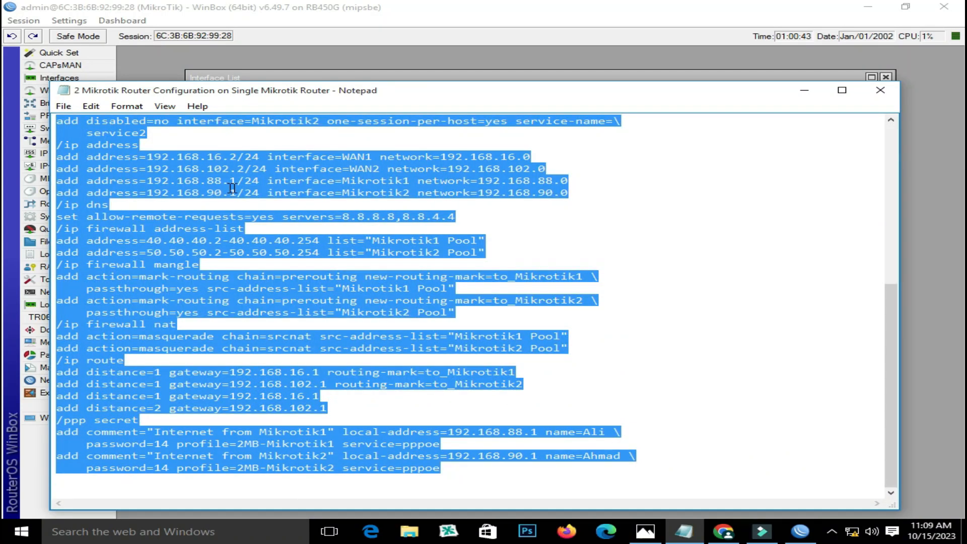
{"action": "left_click", "coordinate": [463, 7]}
{"action": "left_click", "coordinate": [537, 477]}
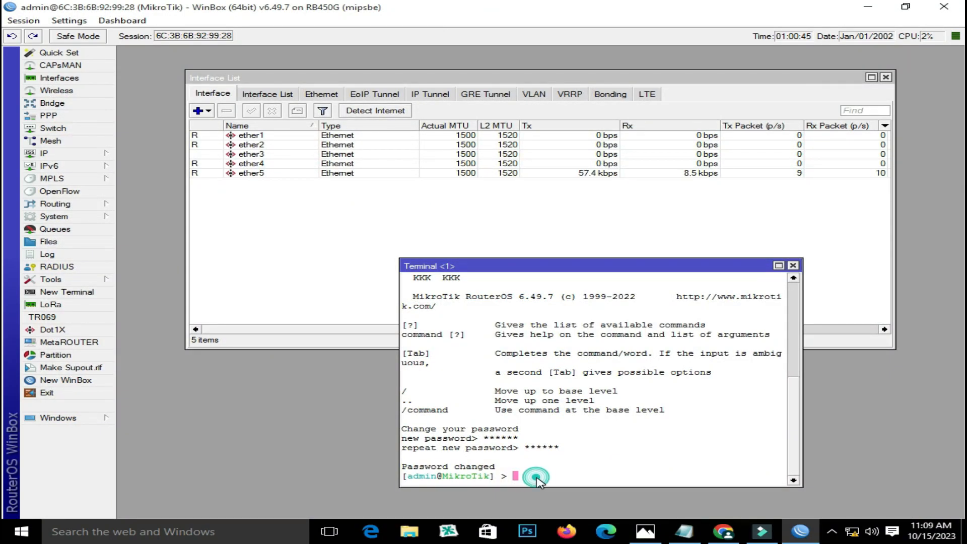
{"action": "type", "text": "/interface ethernet set [ find default-name=ether5 ] name=\"Mikrotik1 LAN\""}
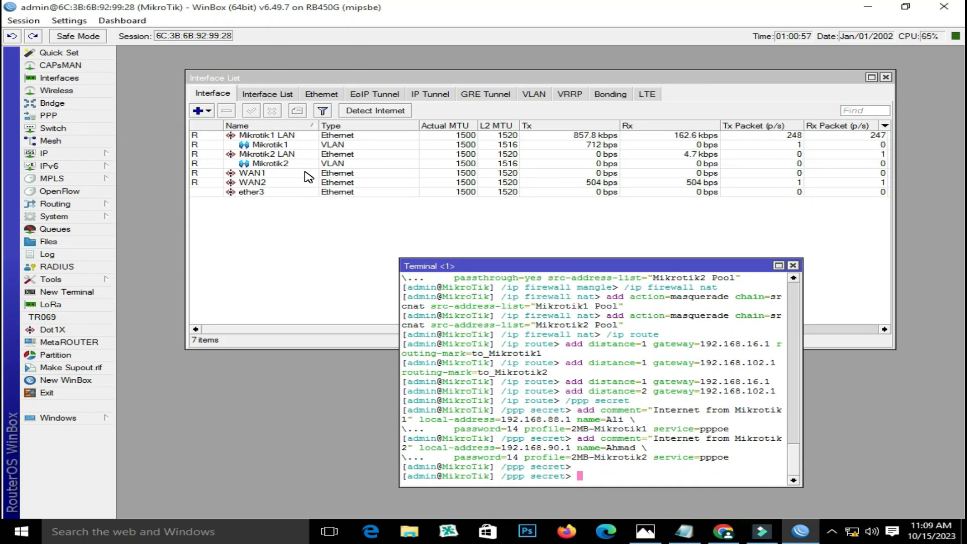
{"action": "key", "text": "Return"}
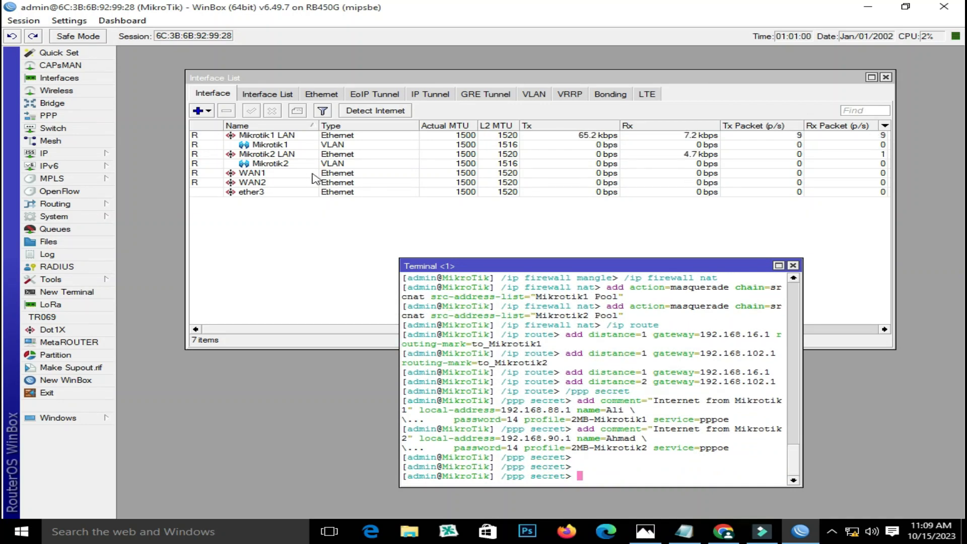
Close the terminal and check that IP Addresses lists the WAN1, WAN2, Mikrotik1 and Mikrotik2 addresses
{"action": "left_click", "coordinate": [793, 265]}
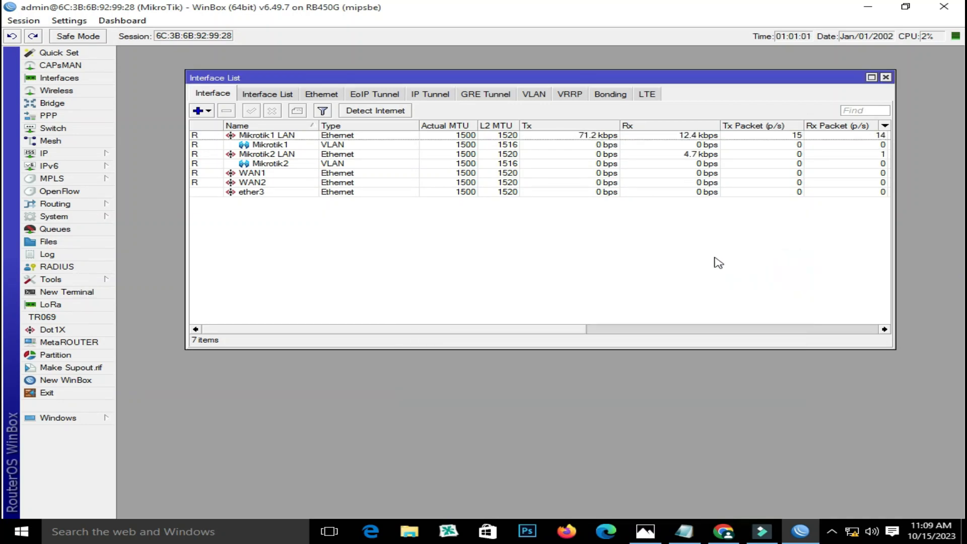
{"action": "left_click", "coordinate": [74, 155]}
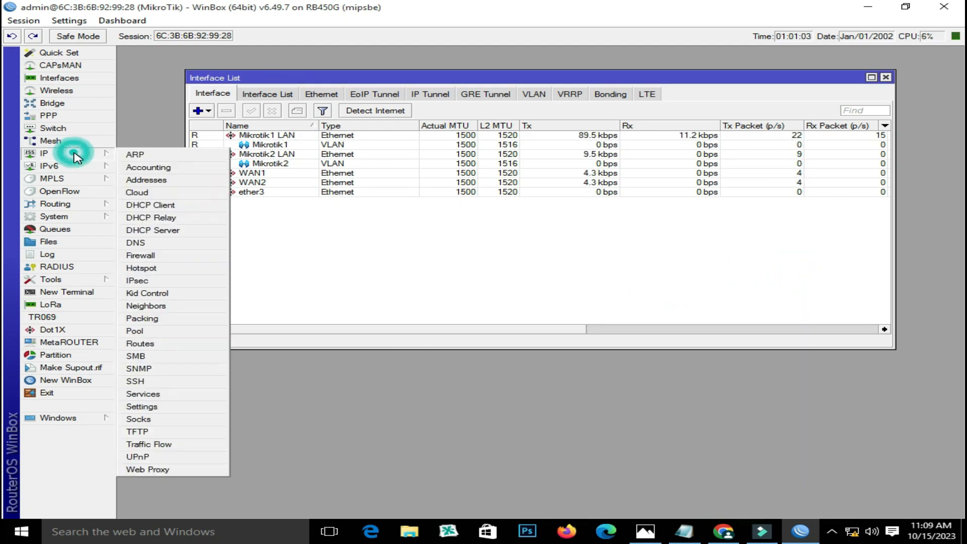
{"action": "left_click", "coordinate": [144, 180]}
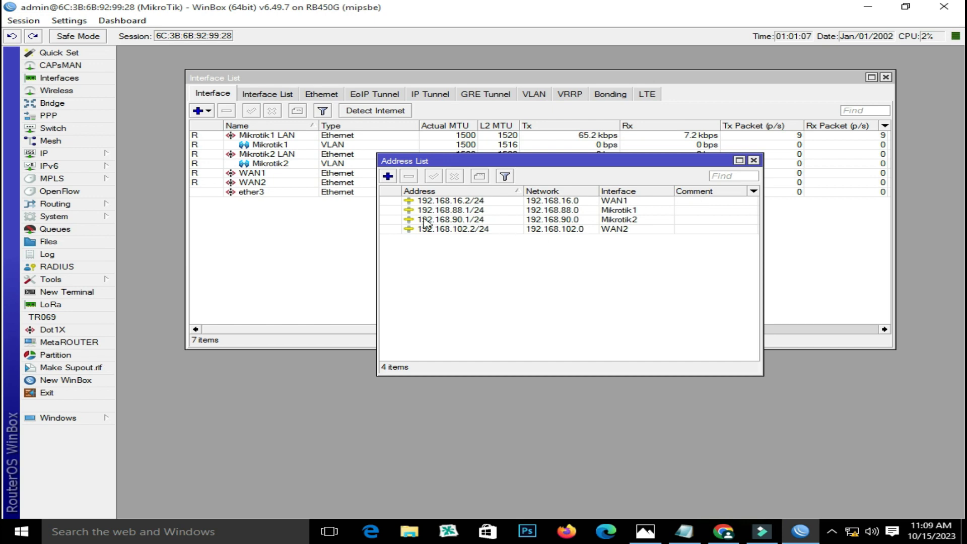
{"action": "left_click", "coordinate": [753, 161]}
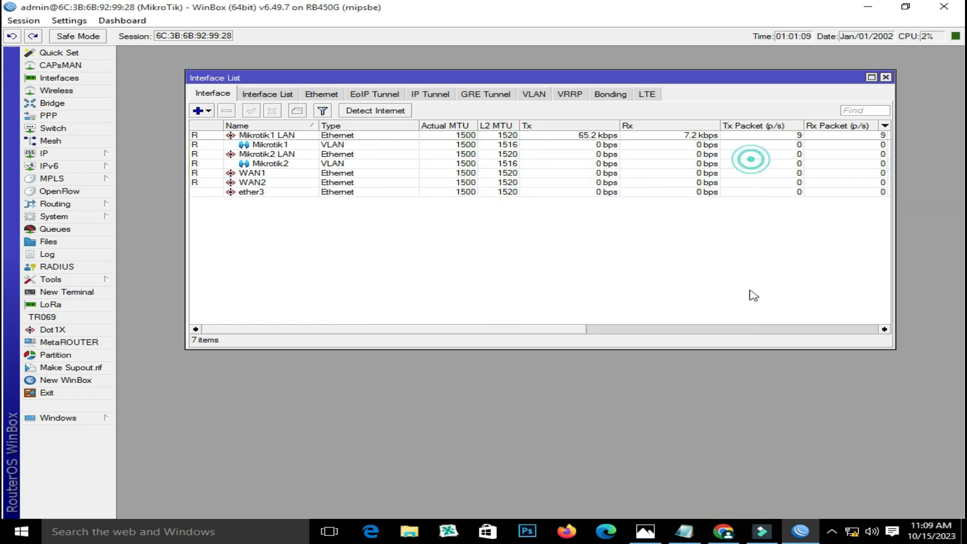
{"action": "left_click", "coordinate": [684, 532]}
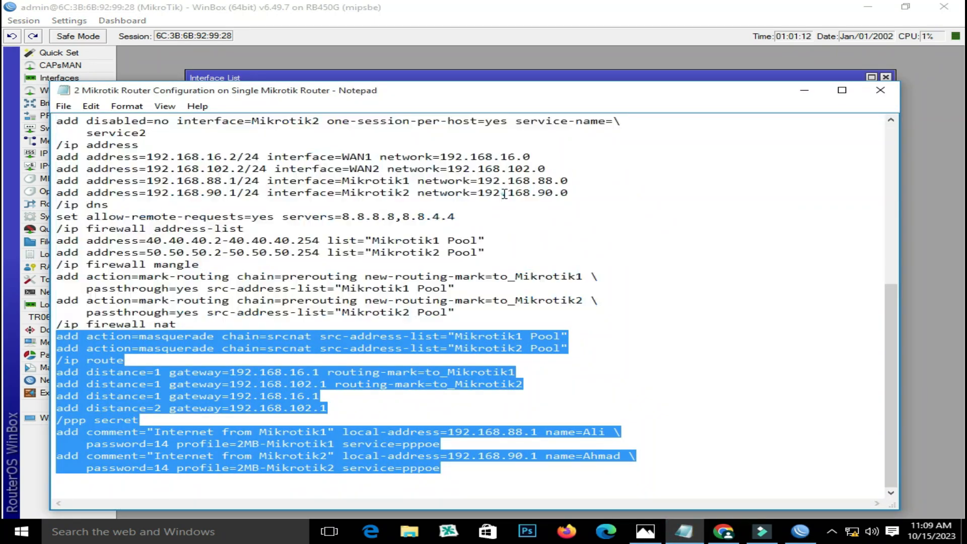
Select the WAN1 subnet prefix 192.168.16 in the script's /ip address section
{"action": "left_click", "coordinate": [505, 194]}
{"action": "scroll", "coordinate": [355, 205], "scroll_direction": "up", "scroll_amount": 9}
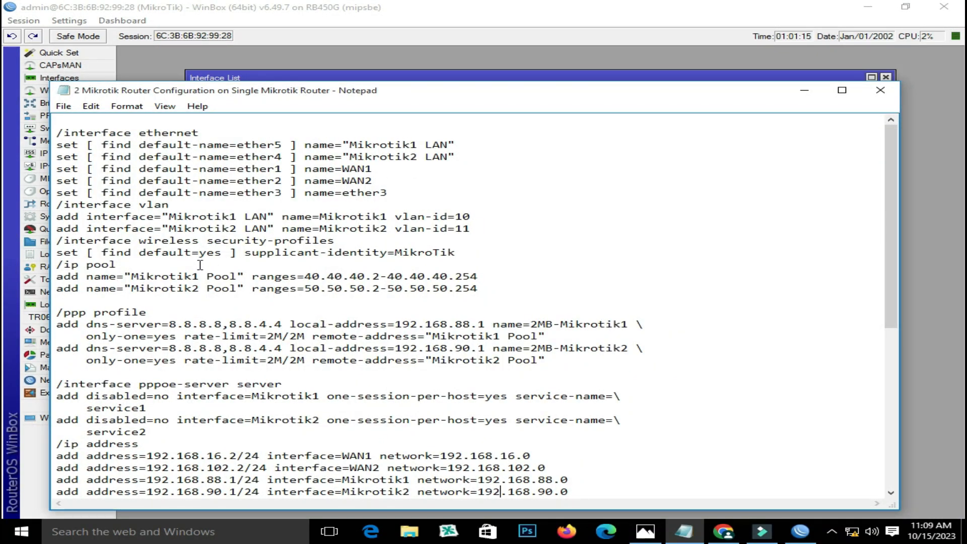
{"action": "scroll", "coordinate": [200, 264], "scroll_direction": "down", "scroll_amount": 1}
{"action": "scroll", "coordinate": [200, 265], "scroll_direction": "up", "scroll_amount": 1}
{"action": "scroll", "coordinate": [283, 240], "scroll_direction": "down", "scroll_amount": 2}
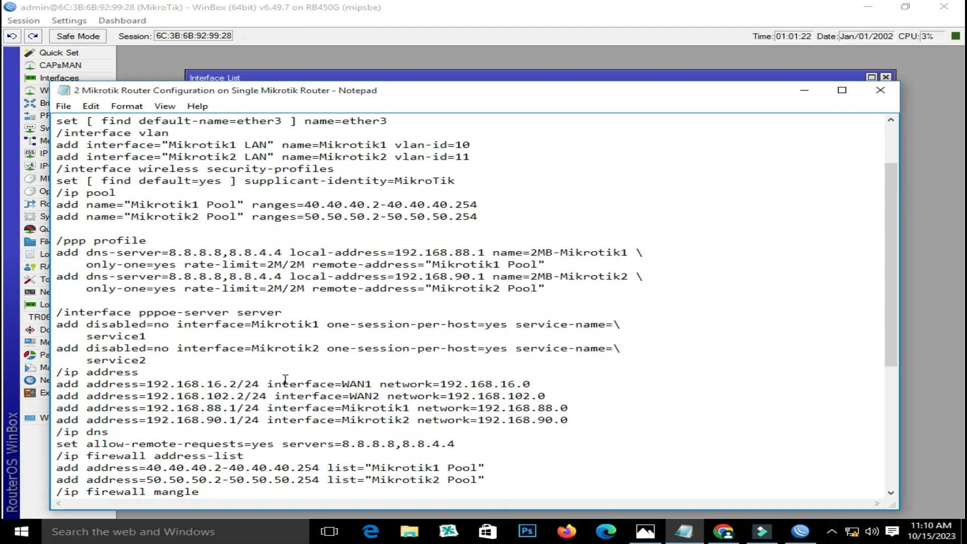
{"action": "left_click_drag", "start_coordinate": [149, 385], "coordinate": [220, 387]}
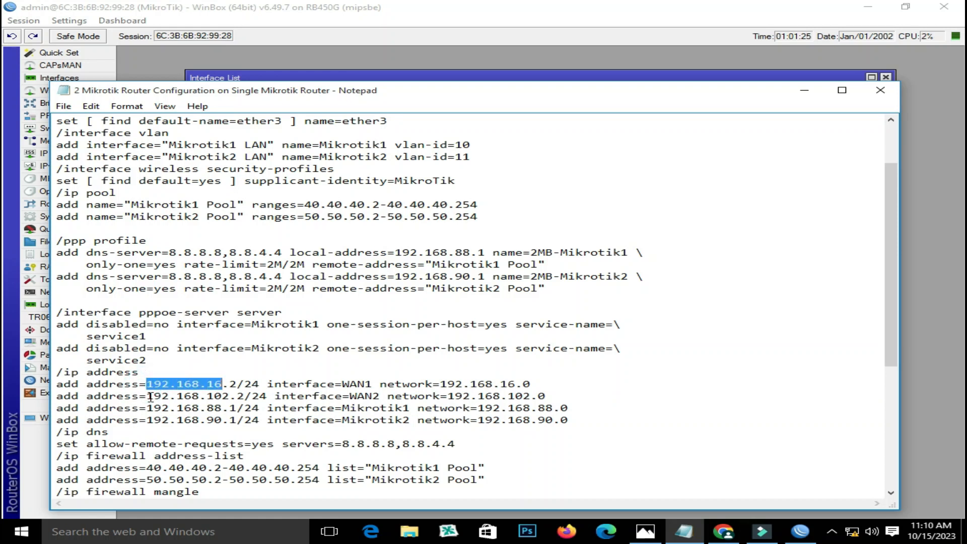
{"action": "left_click_drag", "start_coordinate": [150, 397], "coordinate": [231, 401]}
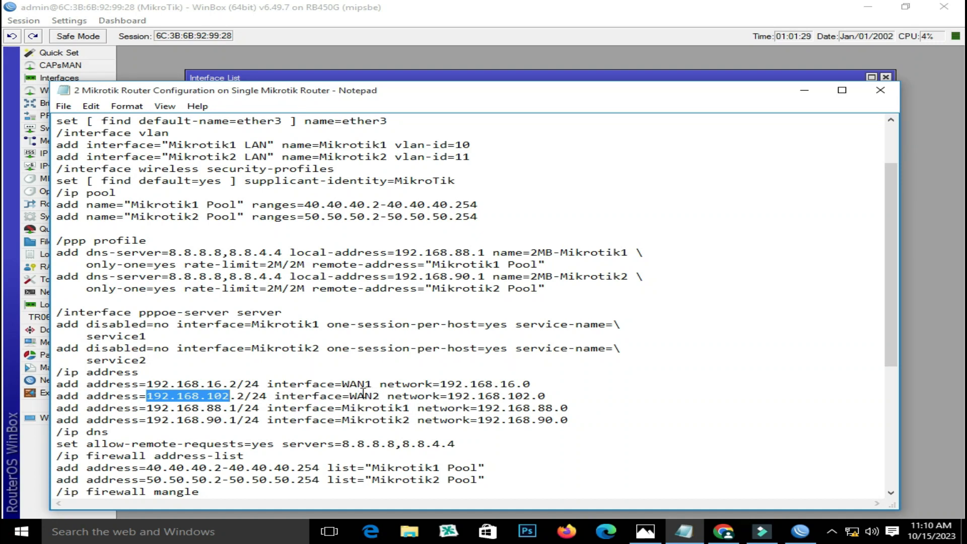
{"action": "left_click_drag", "start_coordinate": [222, 385], "coordinate": [152, 385]}
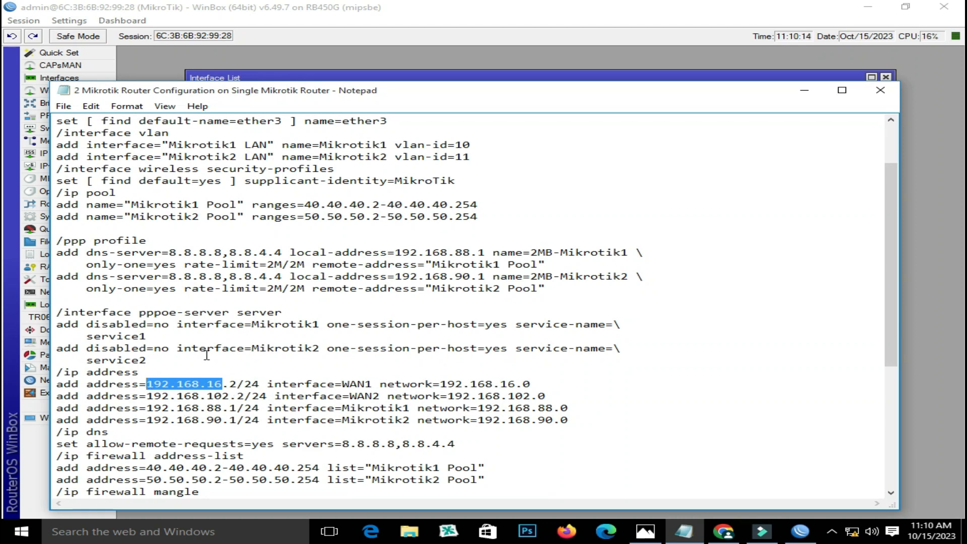
{"action": "left_click", "coordinate": [95, 108]}
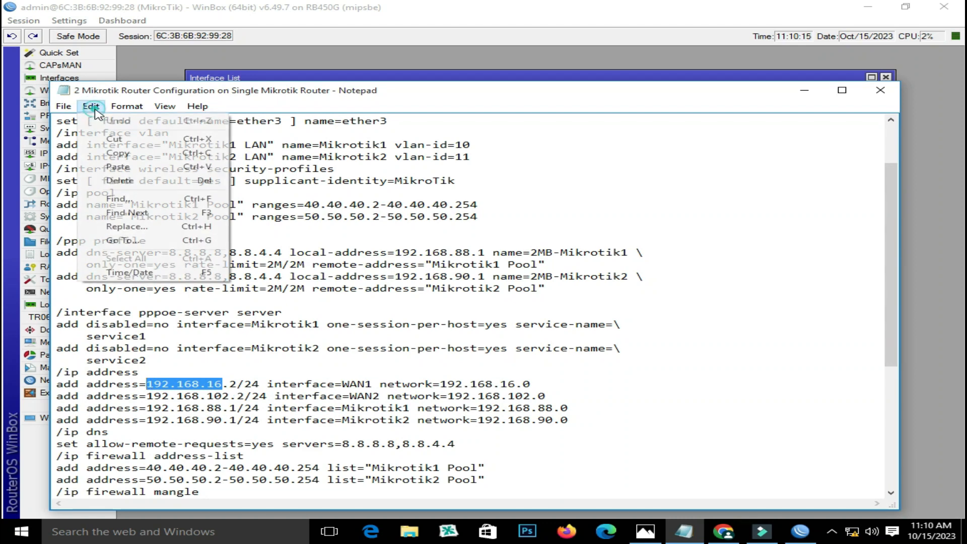
Fill Replace with 192.168.16 as search text and an edited prefix, then cancel without applying
{"action": "left_click", "coordinate": [148, 227]}
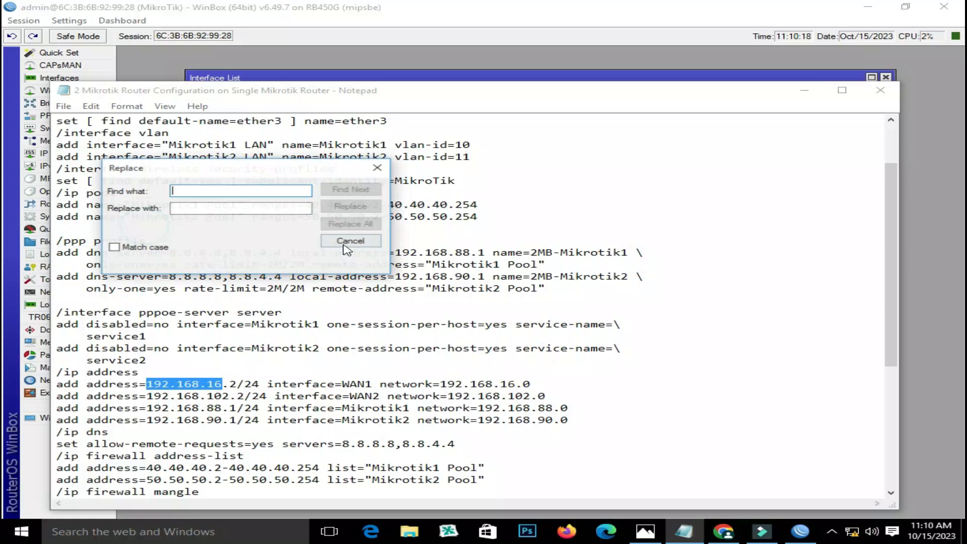
{"action": "right_click", "coordinate": [188, 192]}
{"action": "left_click", "coordinate": [226, 246]}
{"action": "right_click", "coordinate": [195, 209]}
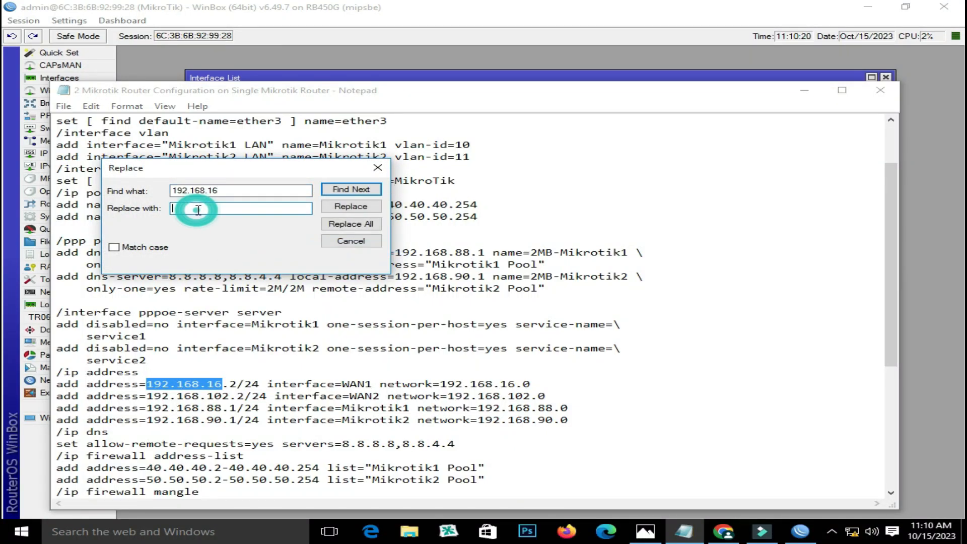
{"action": "left_click", "coordinate": [245, 263]}
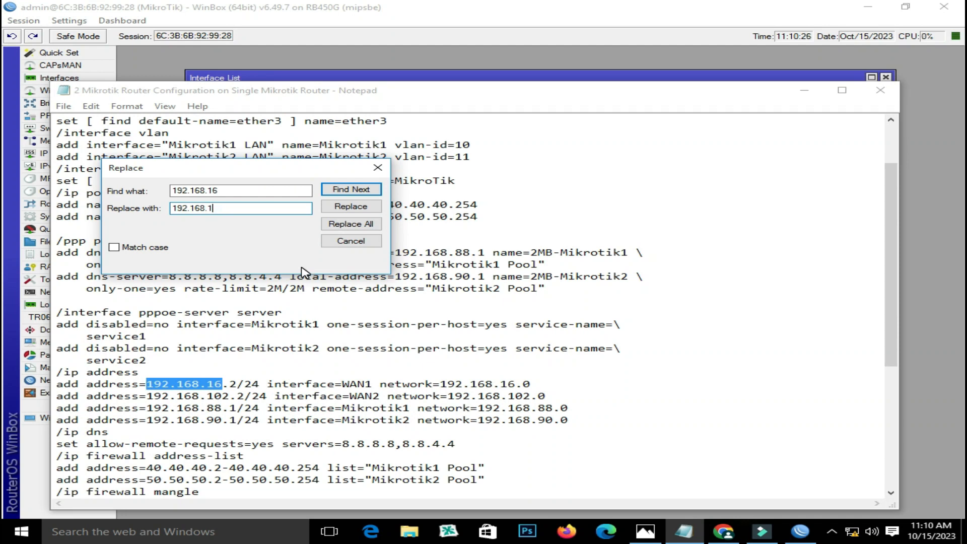
{"action": "type", "text": "99"}
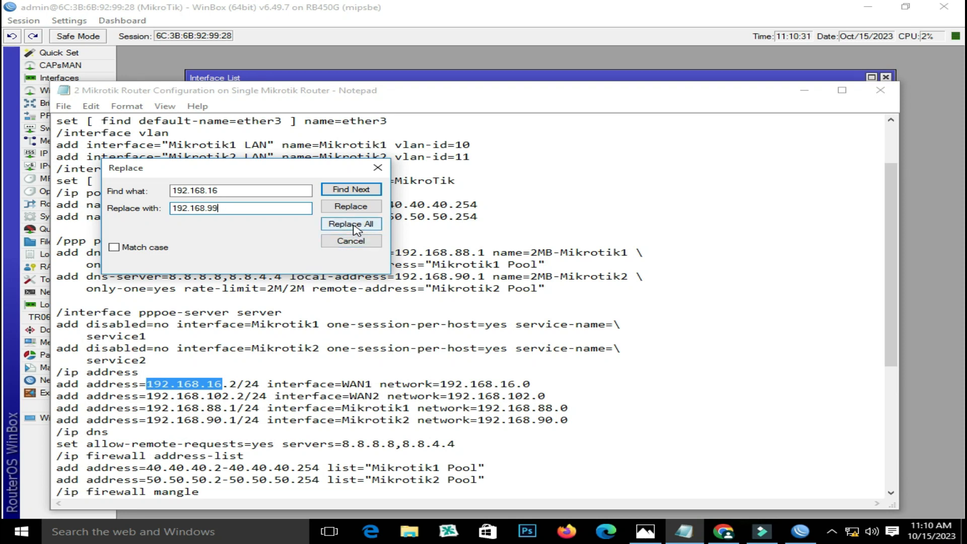
{"action": "left_click", "coordinate": [374, 170]}
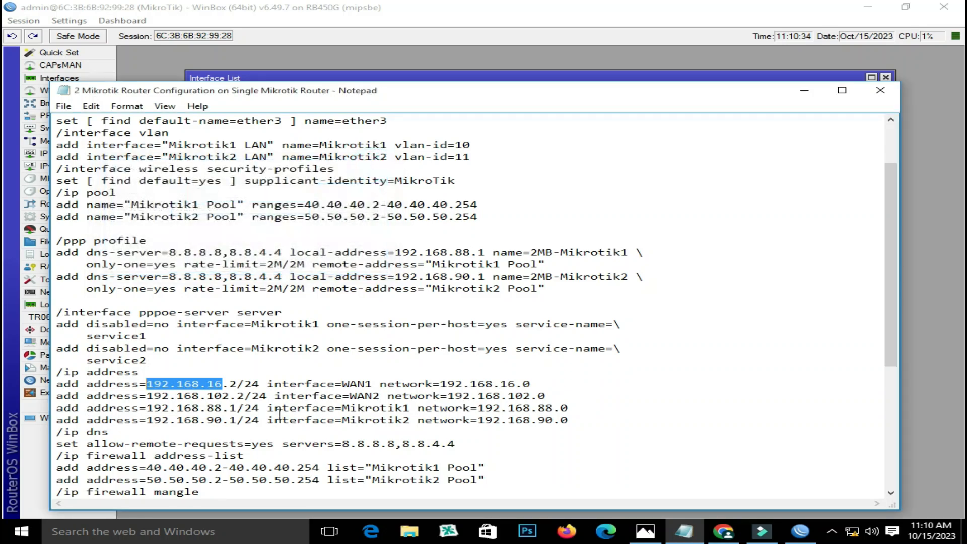
Highlight the WAN1, WAN2, Mikrotik1 and Mikrotik2 address prefixes, then close Notepad
{"action": "left_click", "coordinate": [148, 385]}
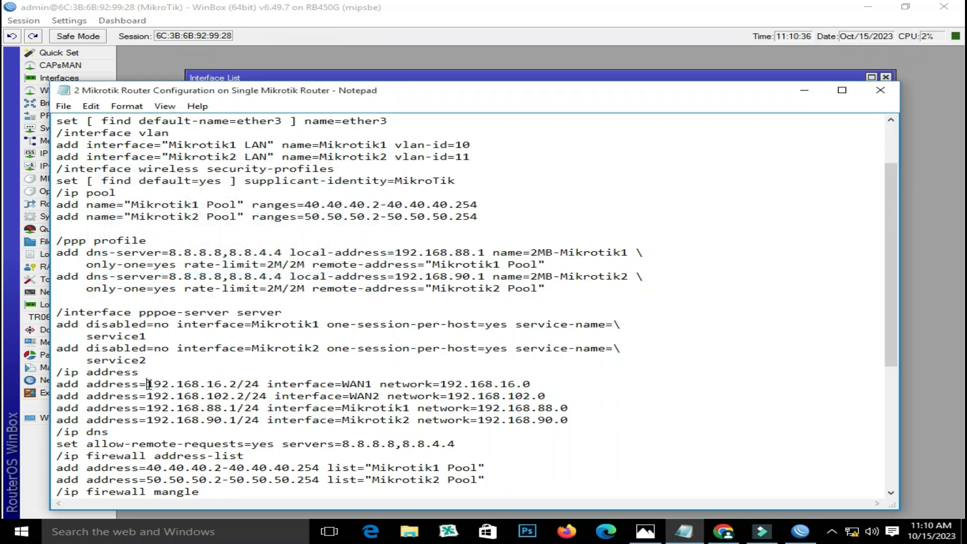
{"action": "left_click_drag", "start_coordinate": [148, 385], "coordinate": [218, 384]}
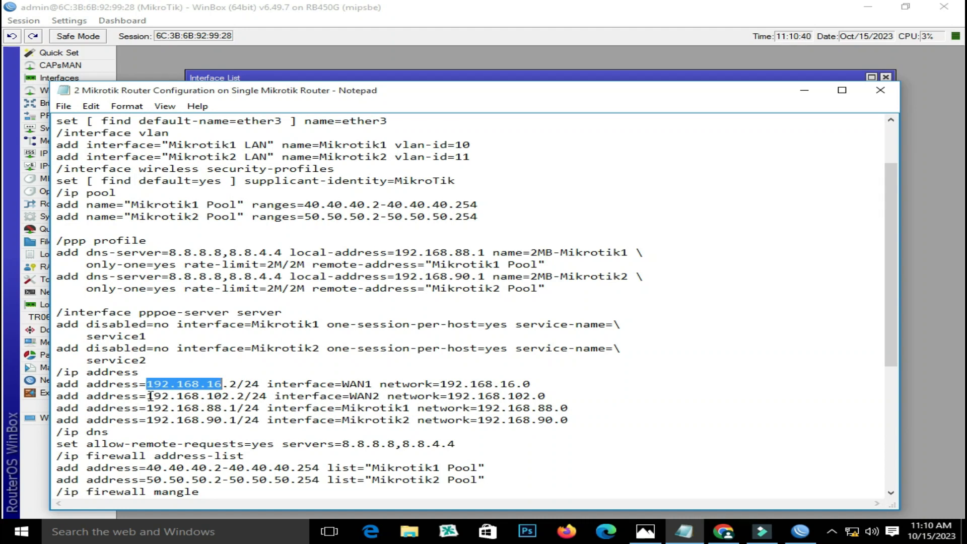
{"action": "left_click_drag", "start_coordinate": [149, 396], "coordinate": [222, 396]}
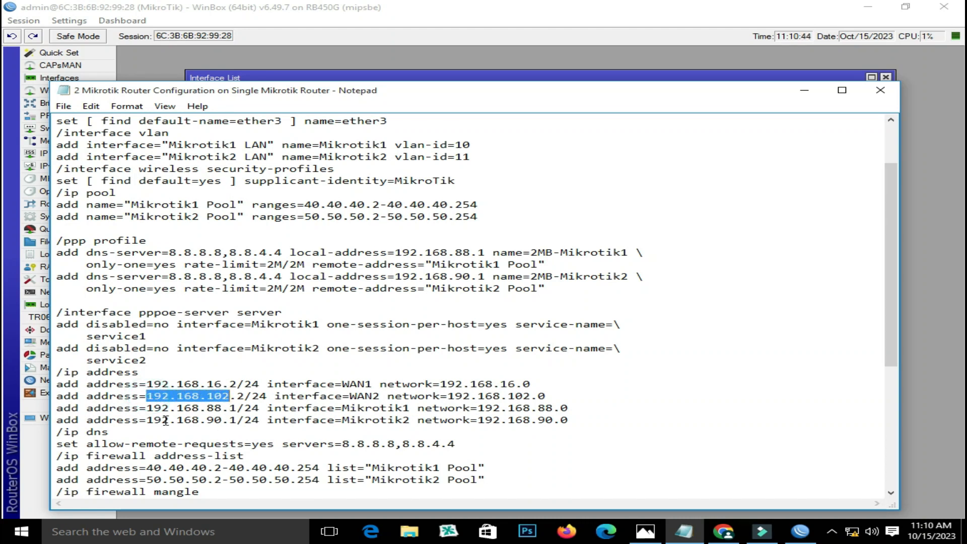
{"action": "left_click_drag", "start_coordinate": [151, 408], "coordinate": [218, 409]}
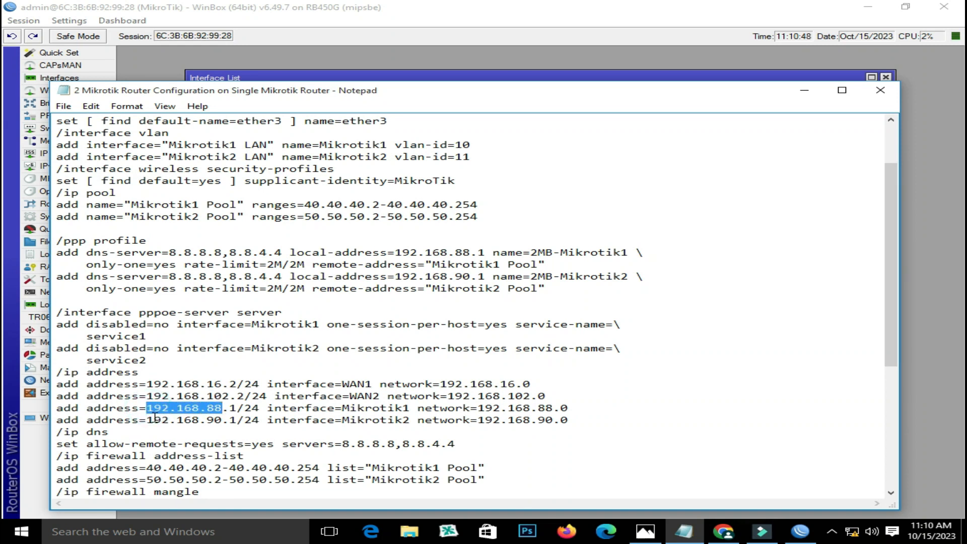
{"action": "left_click_drag", "start_coordinate": [148, 419], "coordinate": [194, 417]}
{"action": "left_click_drag", "start_coordinate": [146, 385], "coordinate": [236, 386]}
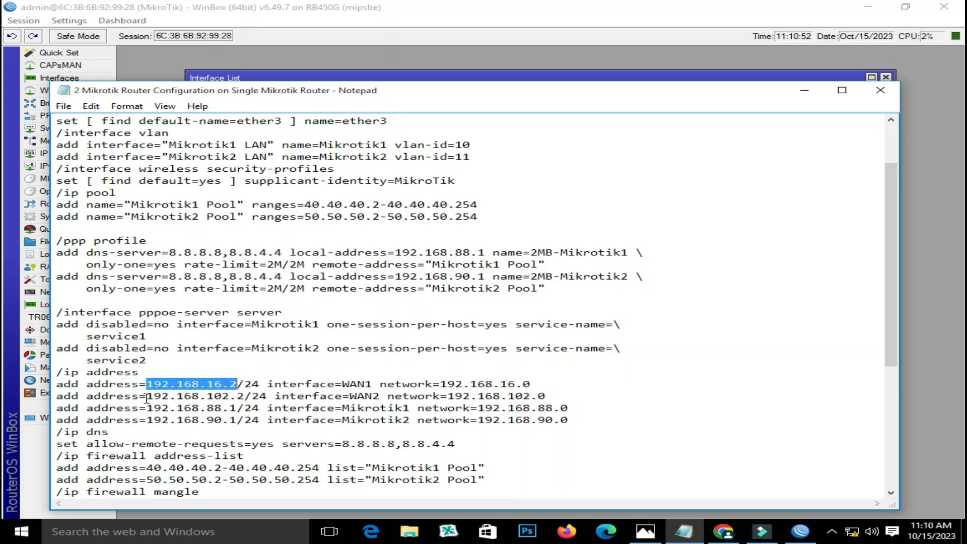
{"action": "left_click_drag", "start_coordinate": [146, 396], "coordinate": [237, 396]}
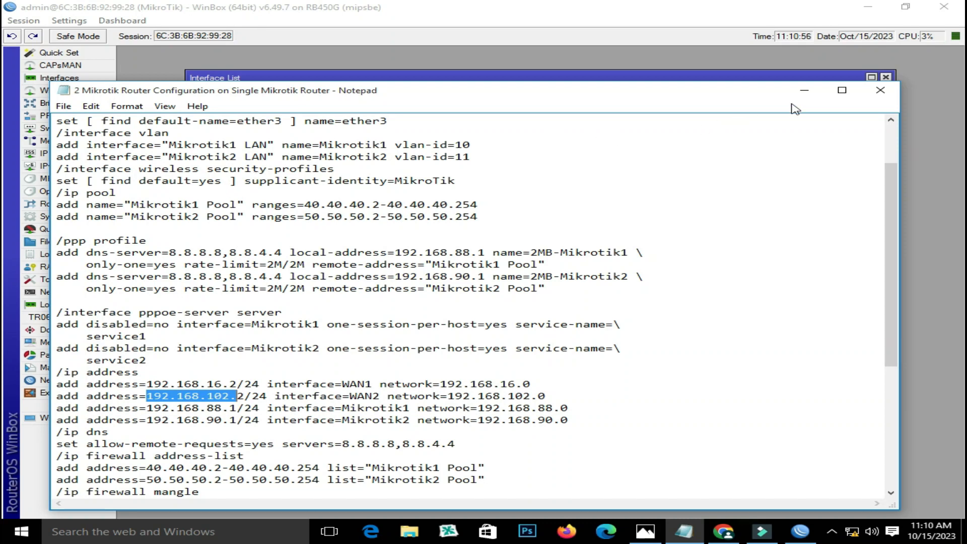
{"action": "left_click", "coordinate": [881, 90]}
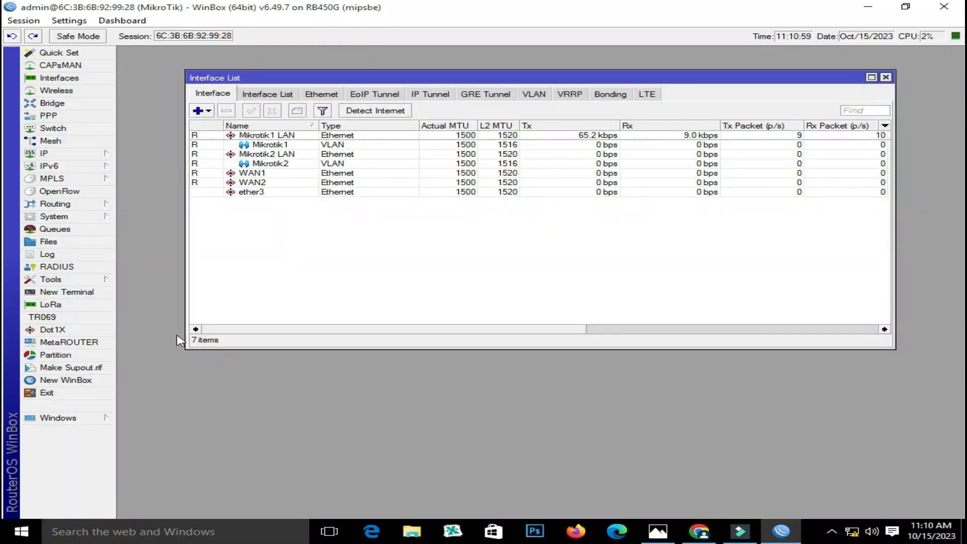
Open the PPP window, checking the network diagram in Photos along the way
{"action": "left_click", "coordinate": [78, 292]}
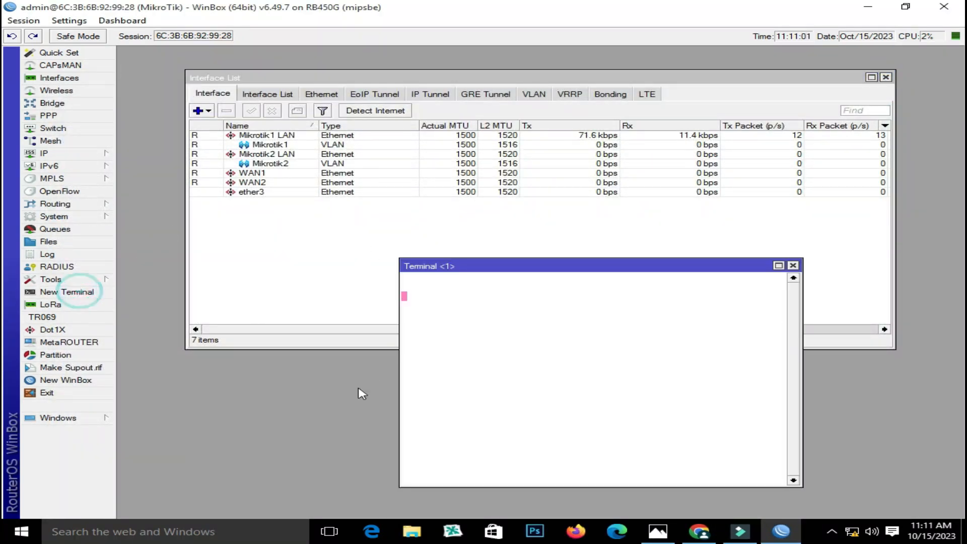
{"action": "left_click", "coordinate": [793, 266]}
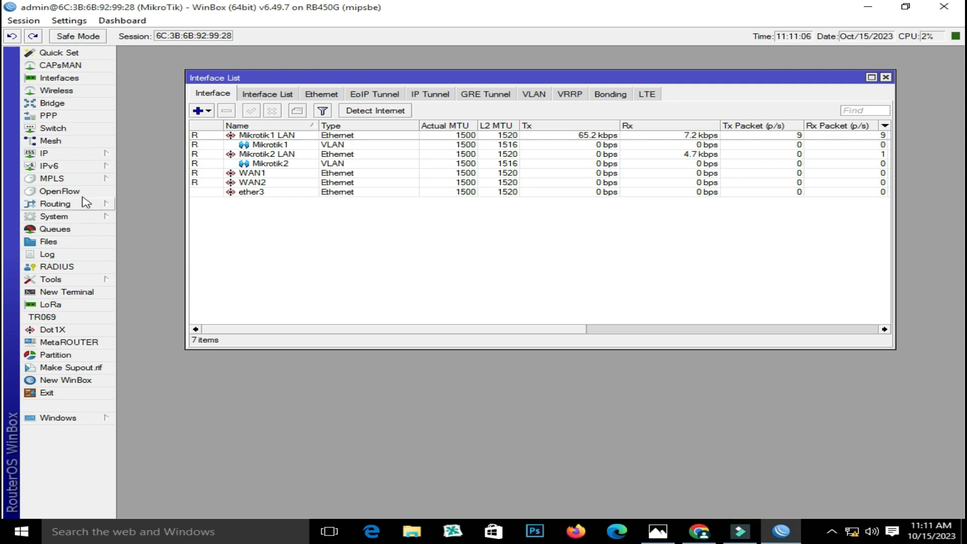
{"action": "left_click", "coordinate": [65, 117]}
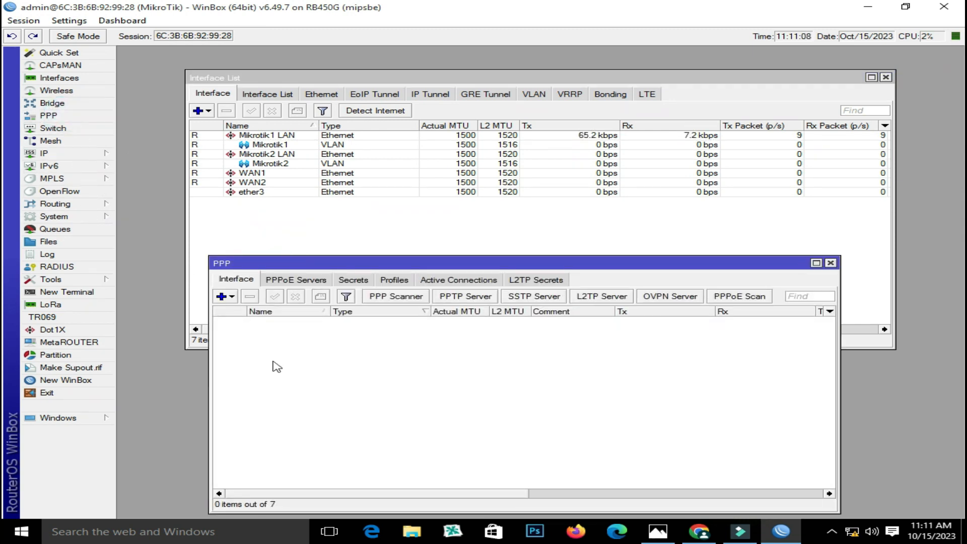
{"action": "left_click", "coordinate": [655, 530]}
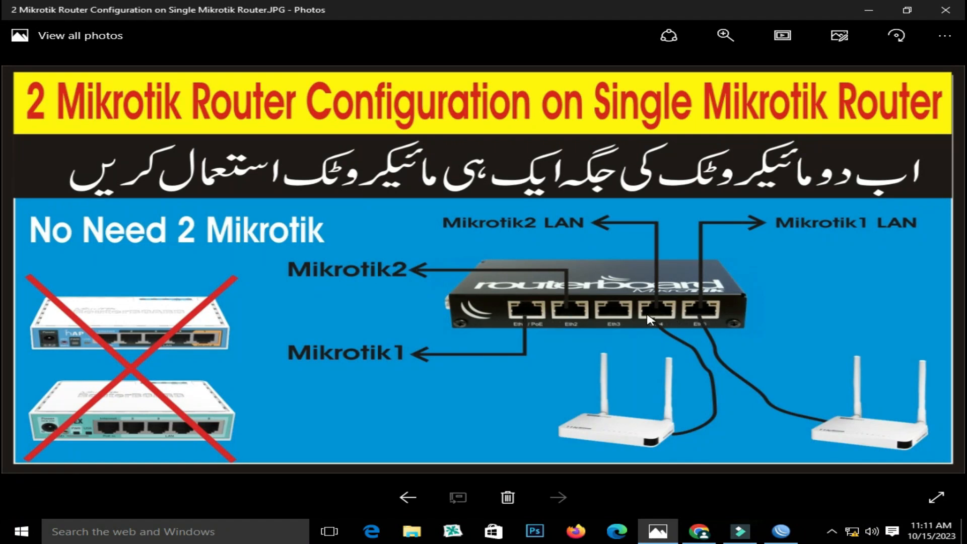
{"action": "left_click", "coordinate": [780, 531]}
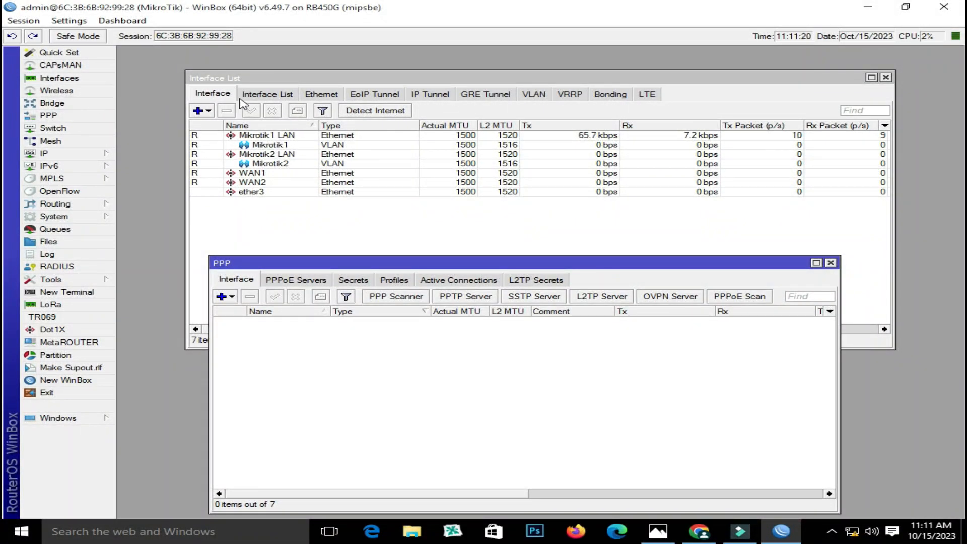
Confirm VLAN IDs 10 and 11 on the VLAN tab, then close Interface List and move PPP up-left
{"action": "left_click", "coordinate": [534, 93]}
{"action": "left_click", "coordinate": [232, 135]}
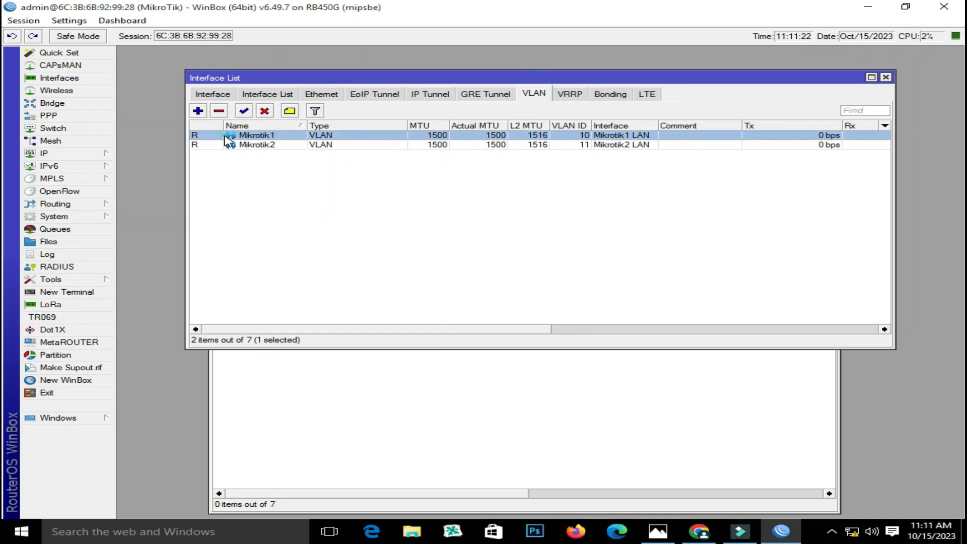
{"action": "left_click", "coordinate": [234, 145]}
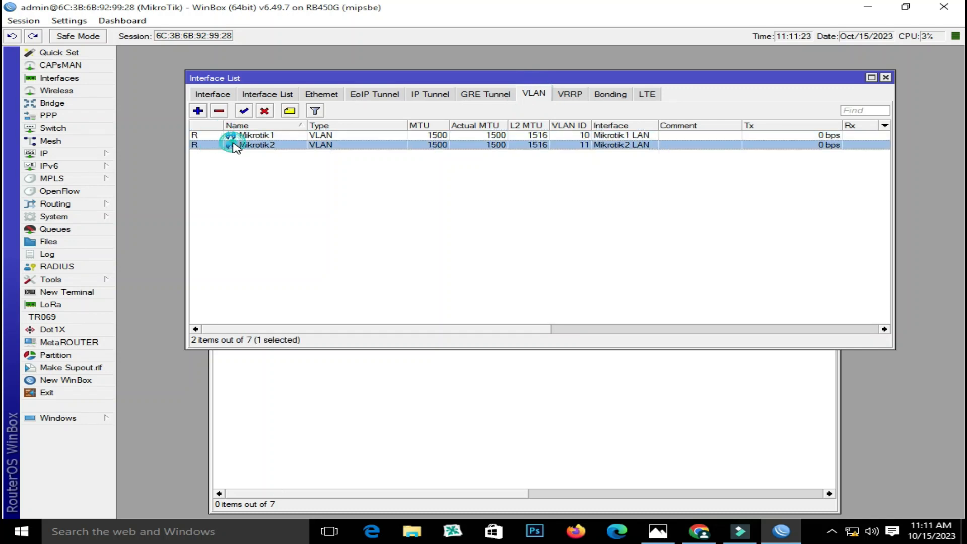
{"action": "left_click", "coordinate": [886, 77]}
{"action": "left_click_drag", "start_coordinate": [521, 262], "coordinate": [493, 189]}
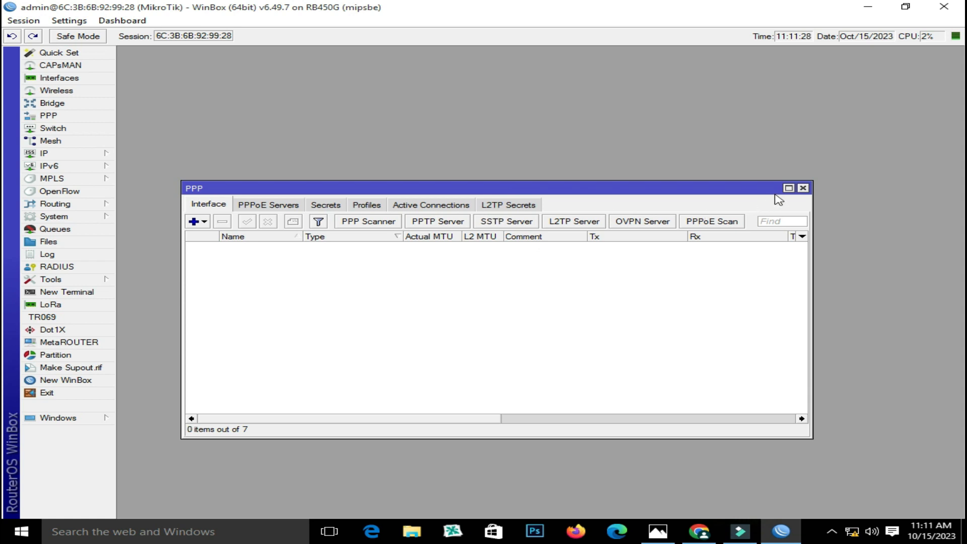
Show PPP Profiles and review the Mikrotik1 and Mikrotik2 address pools in IP Pool
{"action": "left_click", "coordinate": [379, 205]}
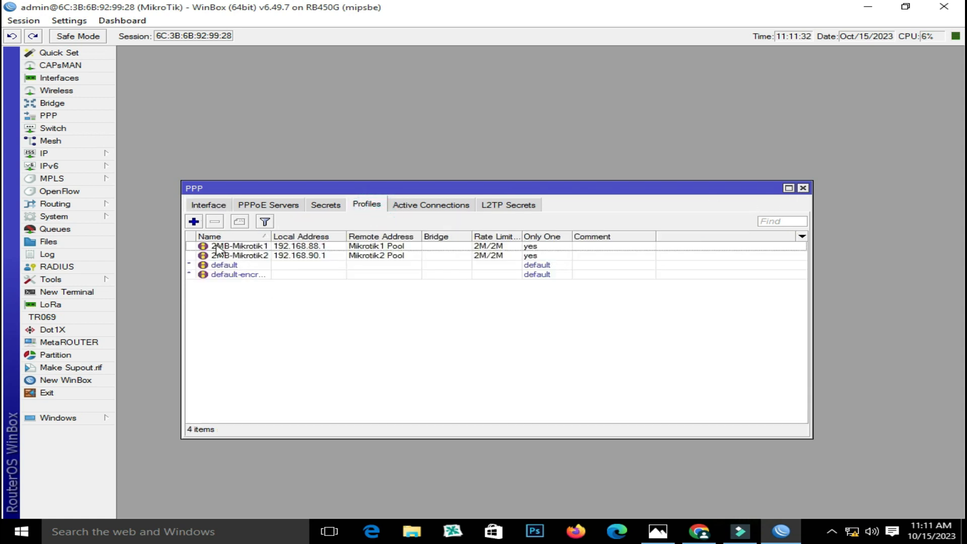
{"action": "left_click", "coordinate": [71, 154]}
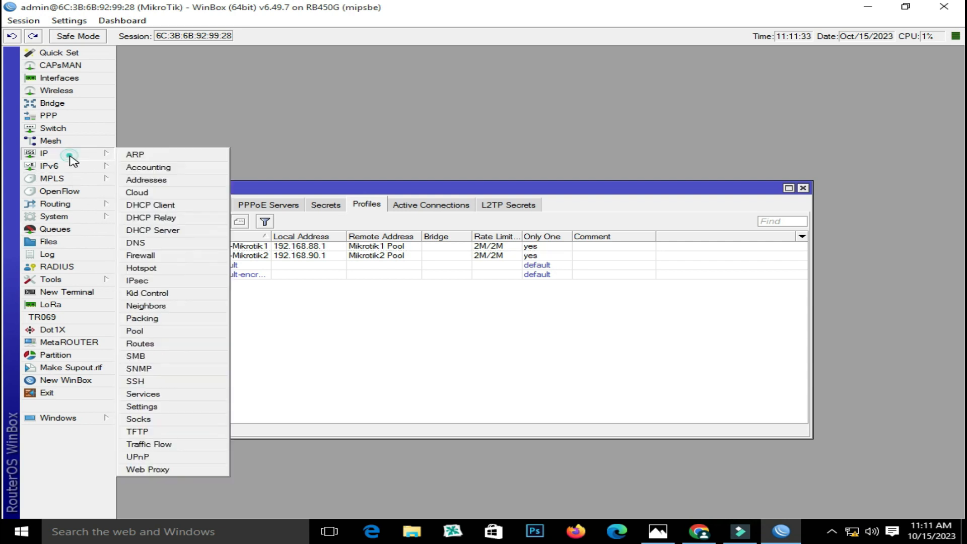
{"action": "left_click", "coordinate": [166, 333]}
{"action": "left_click", "coordinate": [156, 207]}
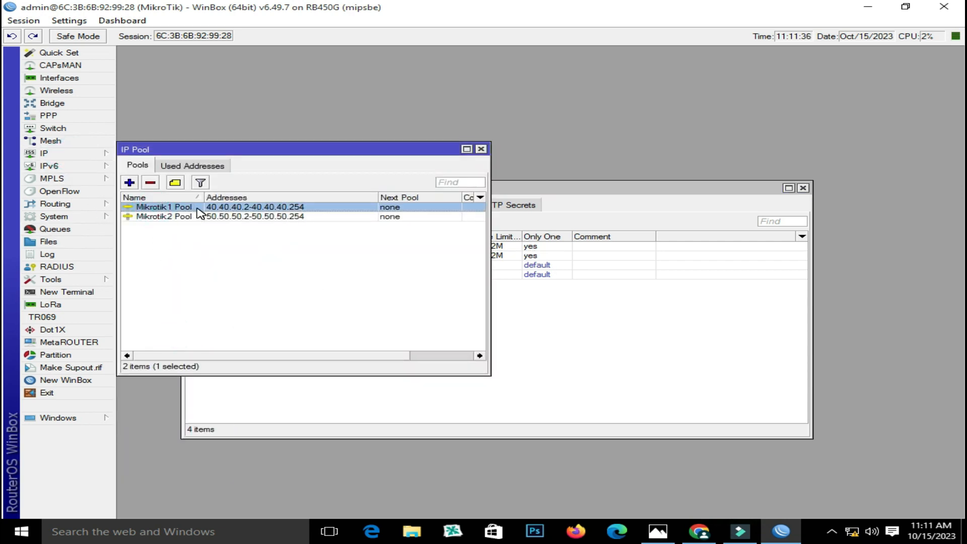
{"action": "left_click", "coordinate": [201, 217]}
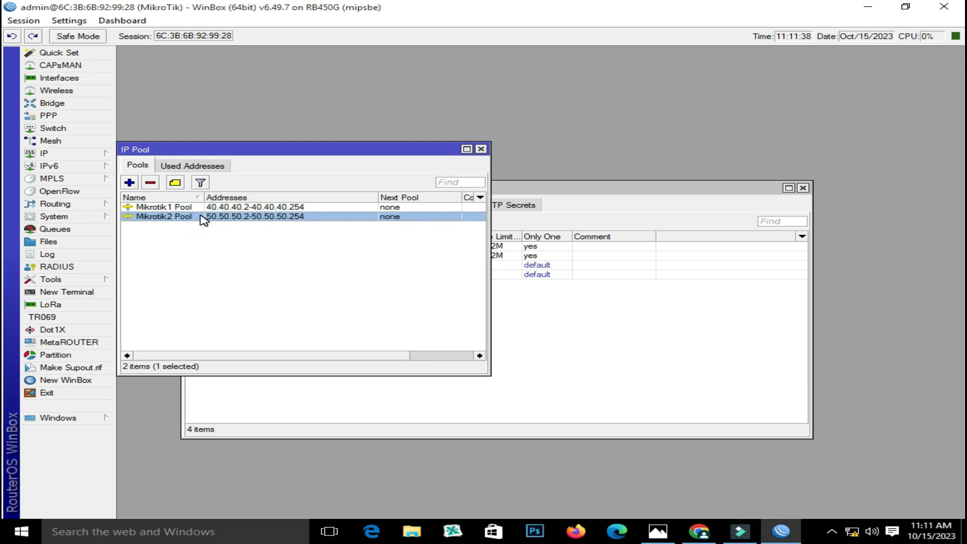
{"action": "left_click", "coordinate": [222, 208]}
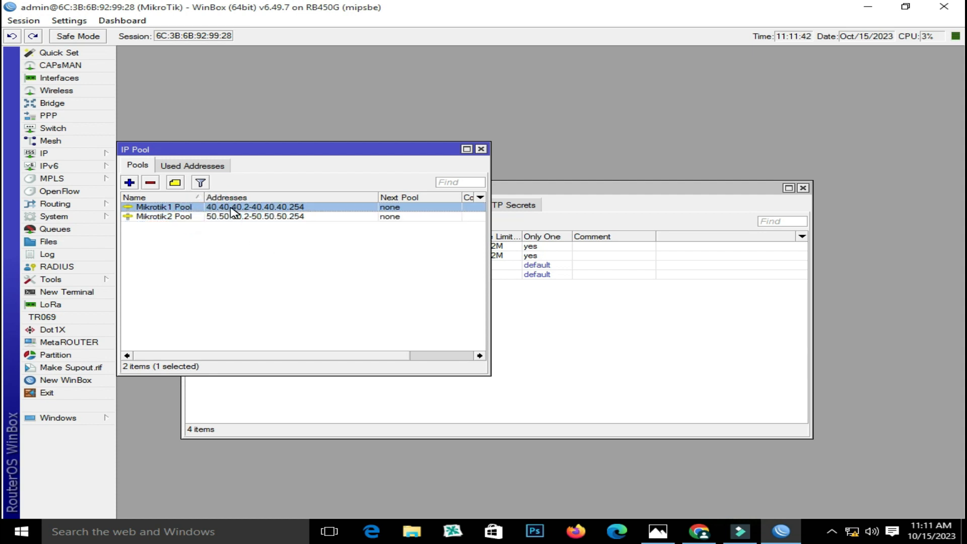
{"action": "left_click", "coordinate": [223, 217]}
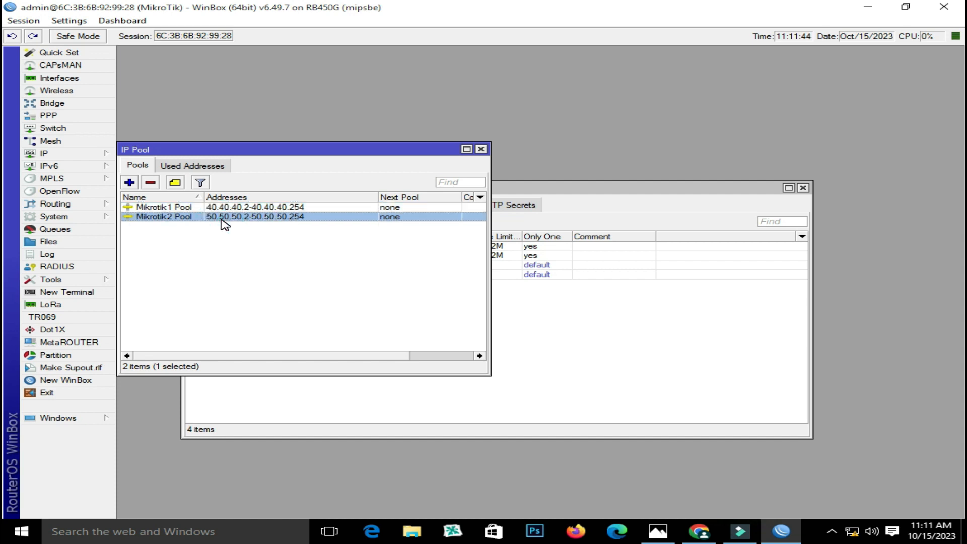
{"action": "left_click", "coordinate": [482, 149]}
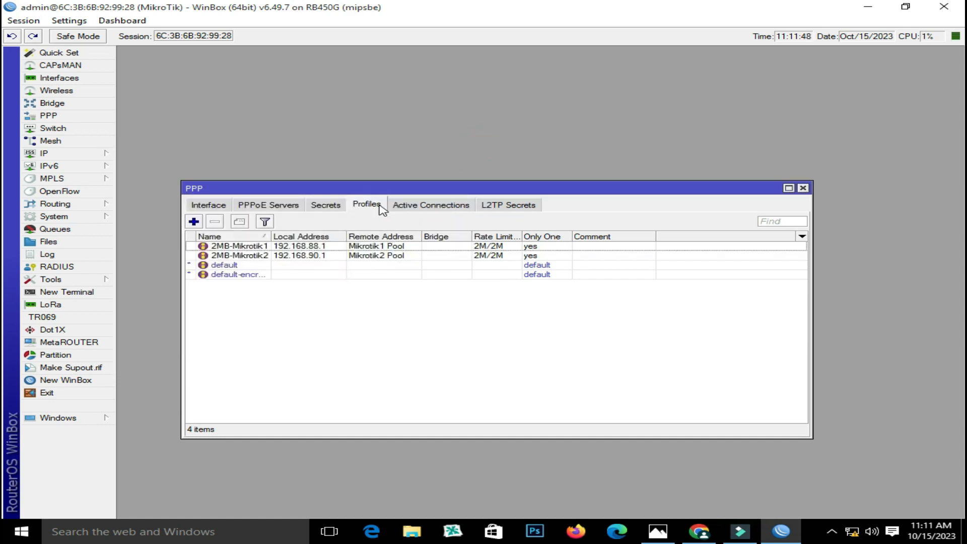
Open the 2MB-Mikrotik1 profile and compare it with the network diagram
{"action": "double_click", "coordinate": [270, 247]}
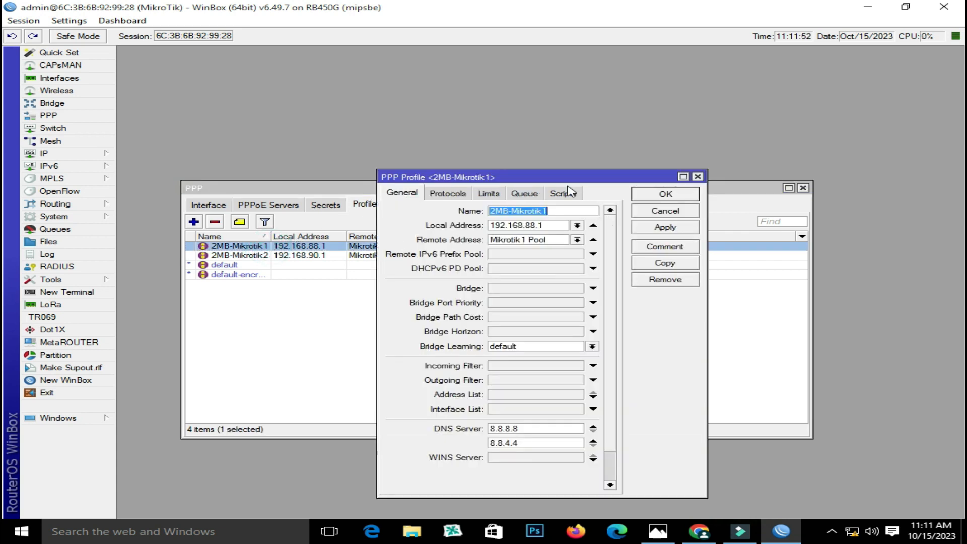
{"action": "left_click_drag", "start_coordinate": [561, 174], "coordinate": [591, 101]}
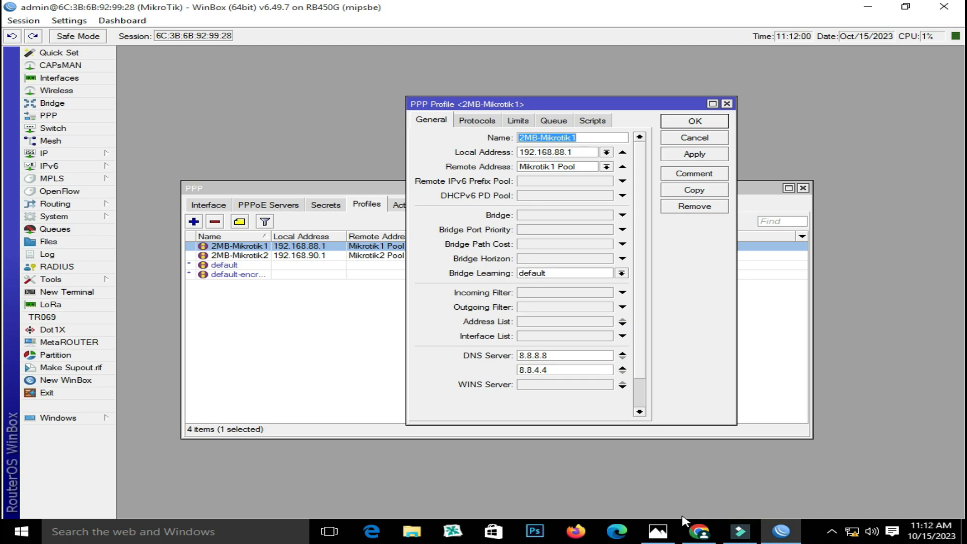
{"action": "left_click", "coordinate": [658, 530]}
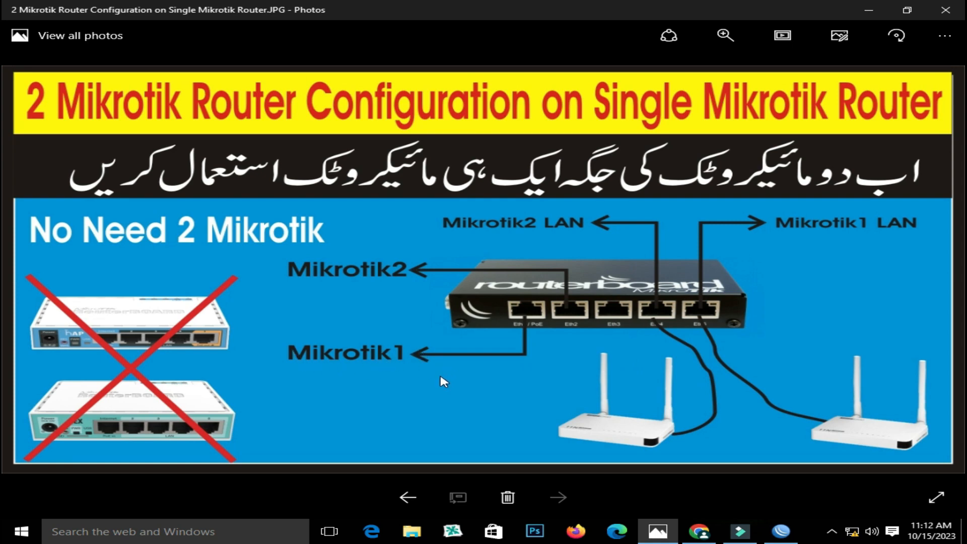
{"action": "left_click", "coordinate": [779, 530]}
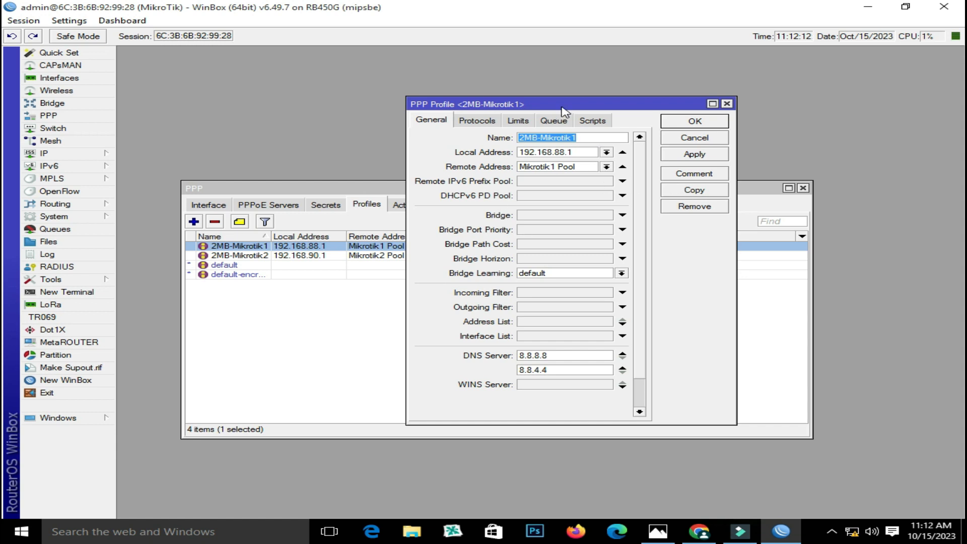
{"action": "left_click_drag", "start_coordinate": [564, 111], "coordinate": [500, 125]}
Copy the profile and try a 4M/2M rate limit, then cancel both dialogs unchanged
{"action": "left_click", "coordinate": [627, 205]}
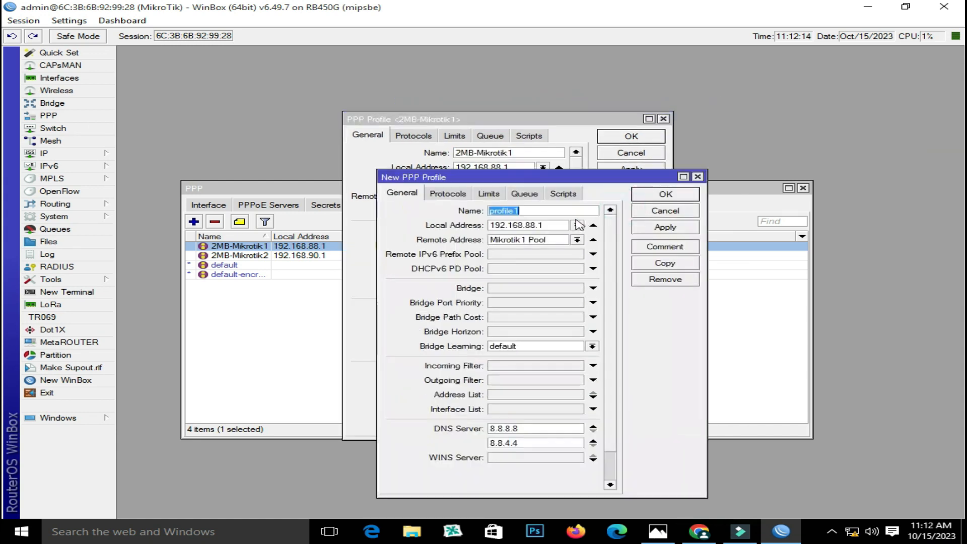
{"action": "double_click", "coordinate": [536, 211]}
{"action": "left_click_drag", "start_coordinate": [526, 177], "coordinate": [528, 193]}
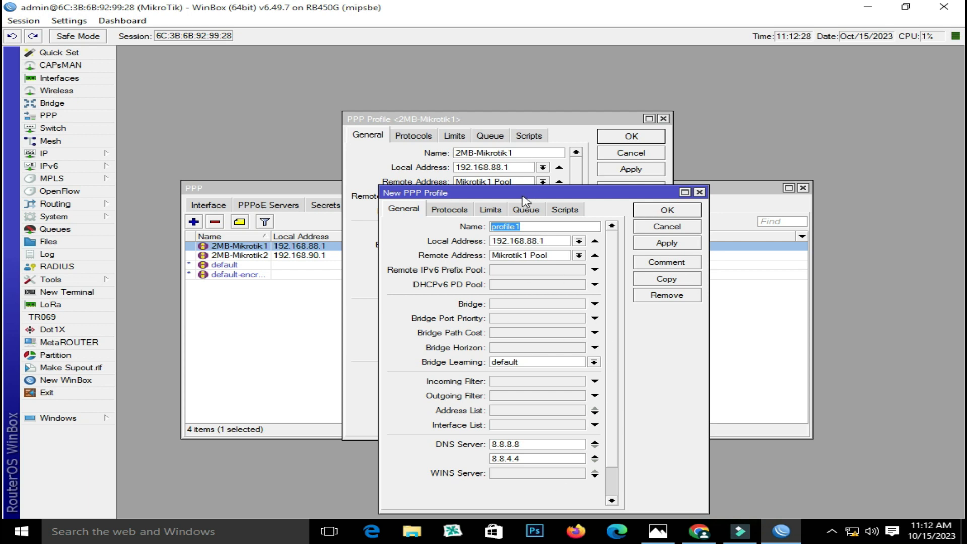
{"action": "left_click", "coordinate": [490, 209]}
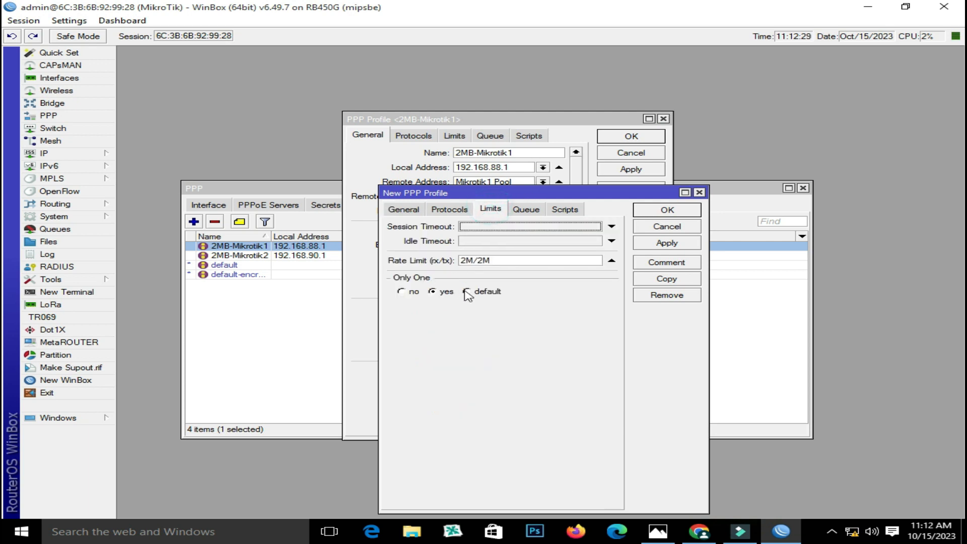
{"action": "left_click", "coordinate": [475, 262]}
{"action": "key", "text": "Home"}
{"action": "key", "text": "Delete"}
{"action": "type", "text": "4"}
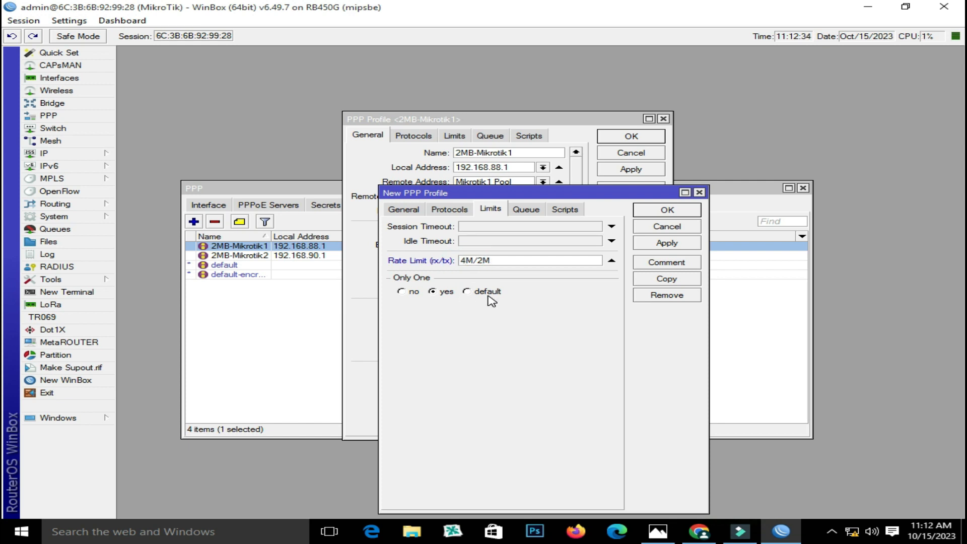
{"action": "left_click", "coordinate": [480, 261]}
{"action": "left_click", "coordinate": [700, 192]}
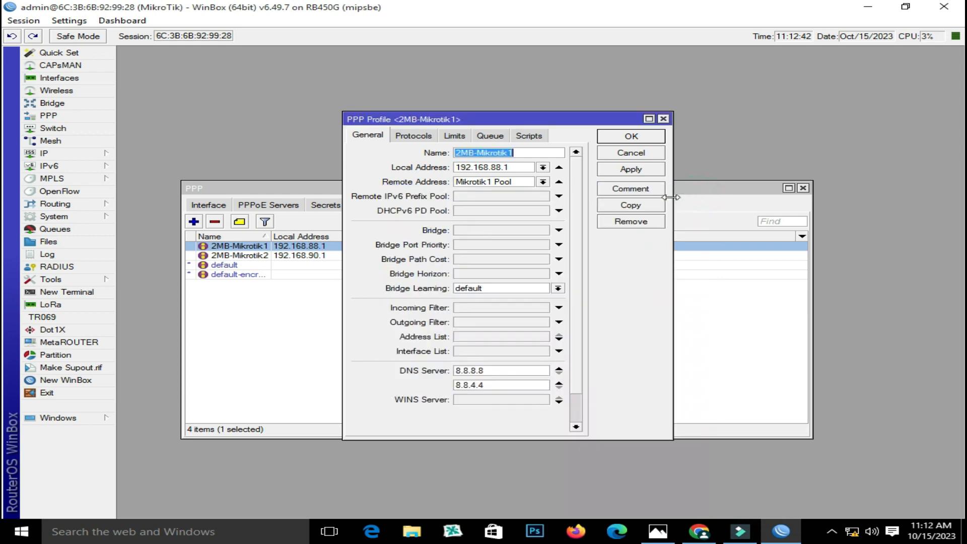
{"action": "left_click", "coordinate": [663, 119]}
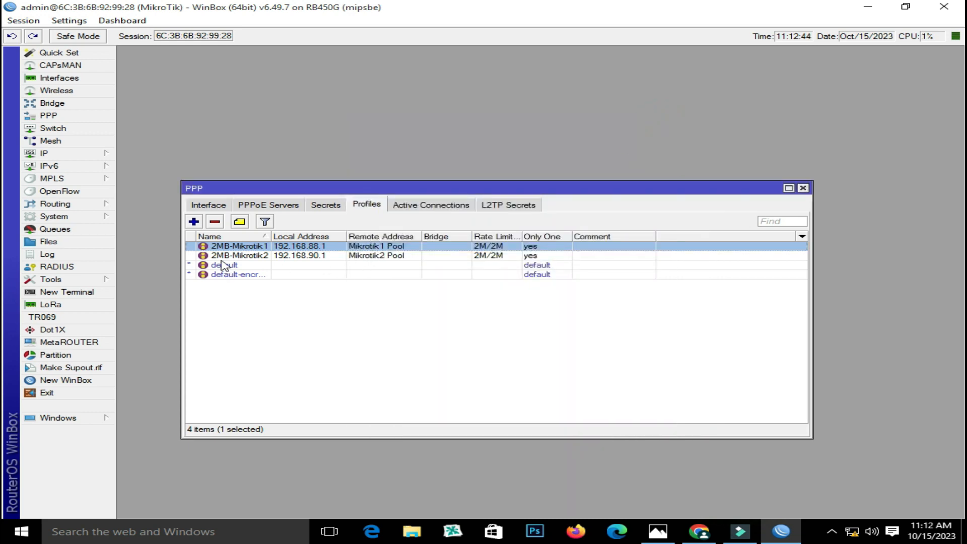
Review the first PPPoE secret's profile and local address against the network diagram
{"action": "left_click", "coordinate": [324, 205]}
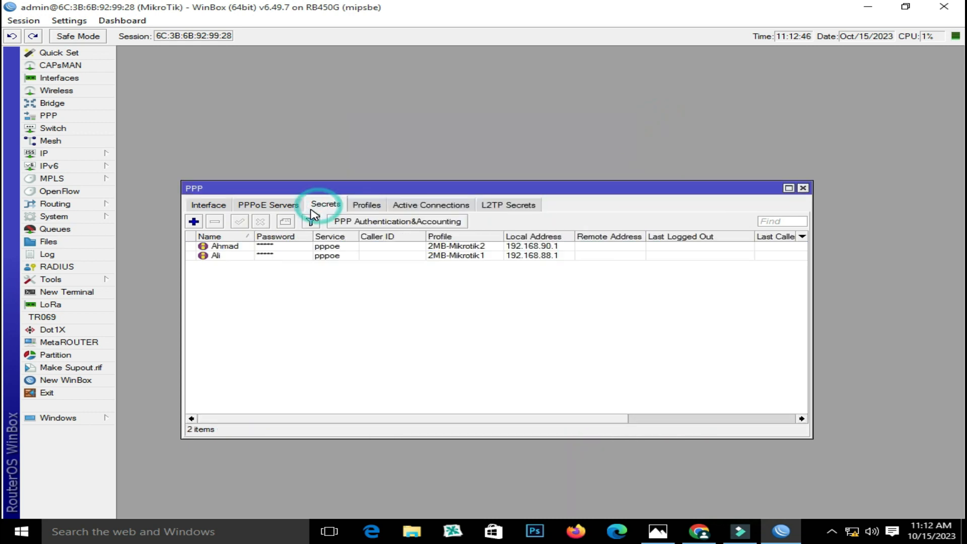
{"action": "double_click", "coordinate": [226, 248]}
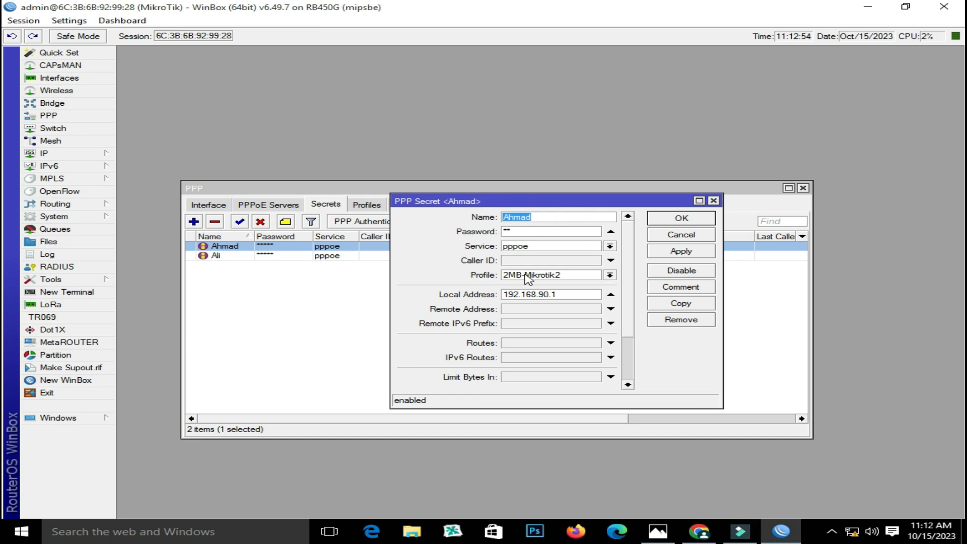
{"action": "left_click", "coordinate": [609, 275]}
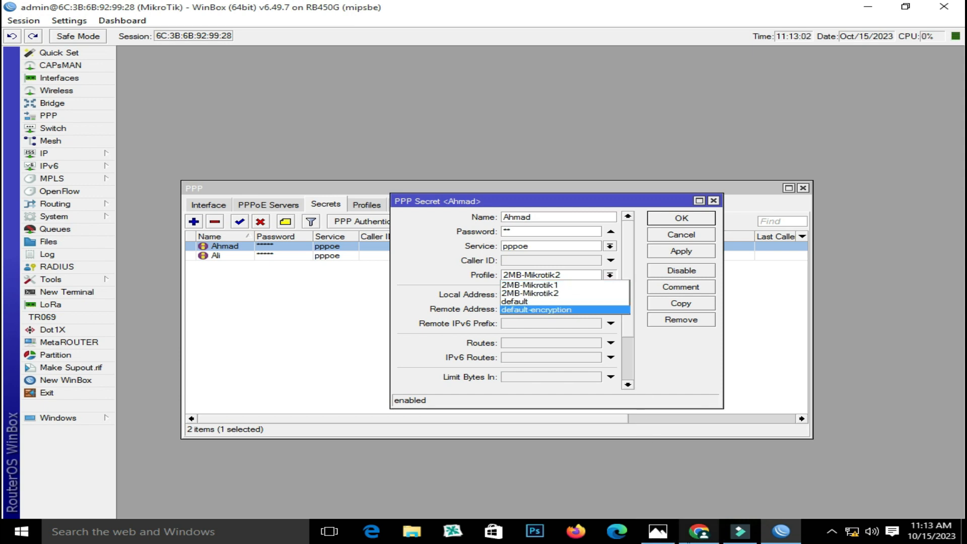
{"action": "left_click", "coordinate": [654, 540]}
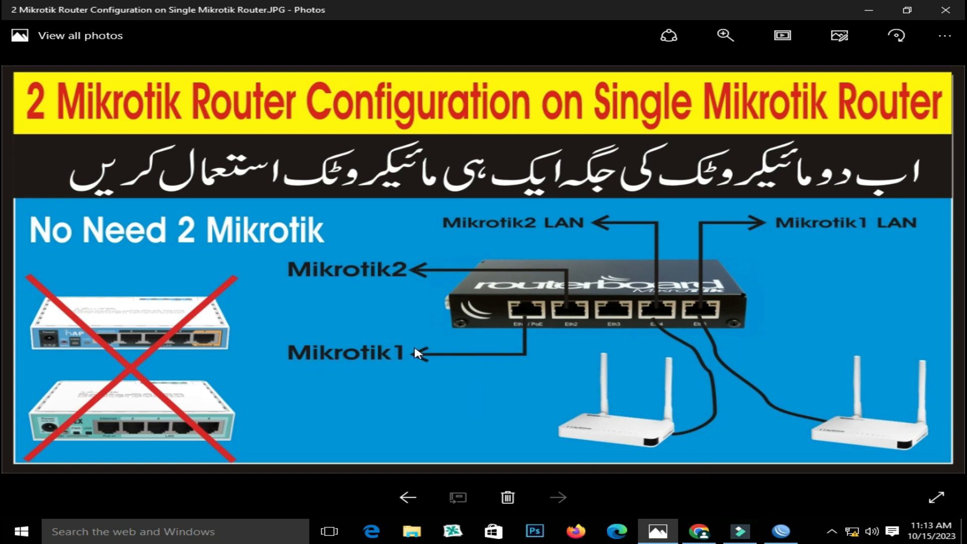
{"action": "left_click", "coordinate": [782, 531]}
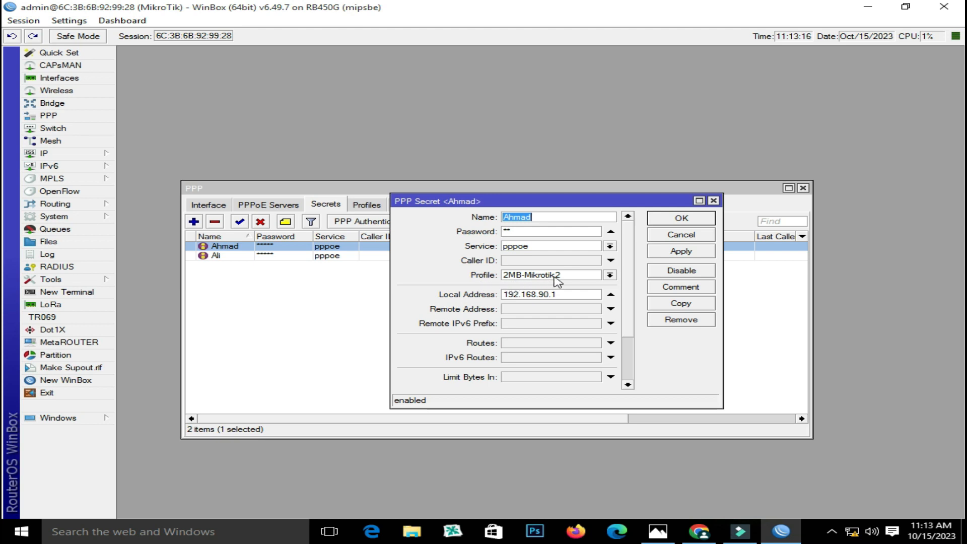
{"action": "left_click", "coordinate": [713, 201]}
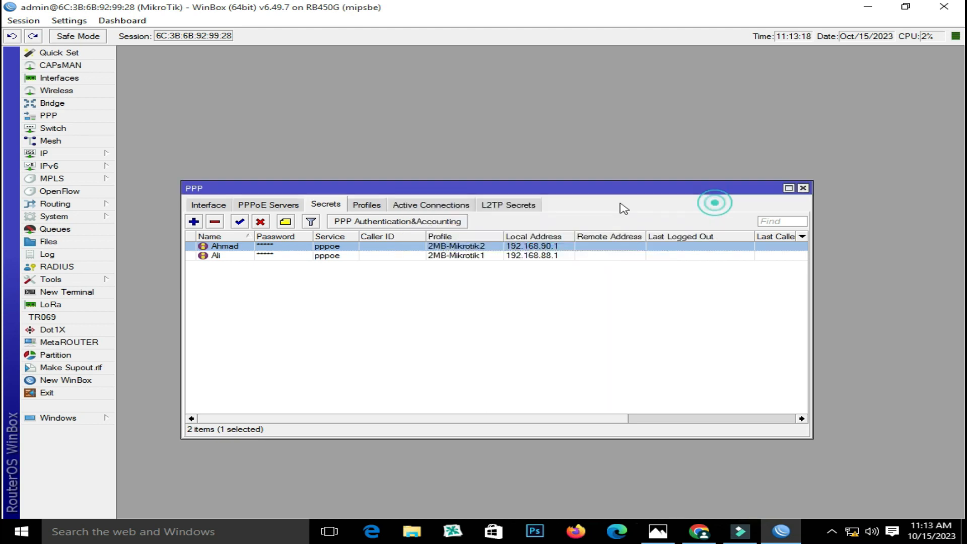
Review the second PPPoE secret's details against the diagram, then revisit the secrets list
{"action": "left_click", "coordinate": [235, 257]}
{"action": "double_click", "coordinate": [234, 255]}
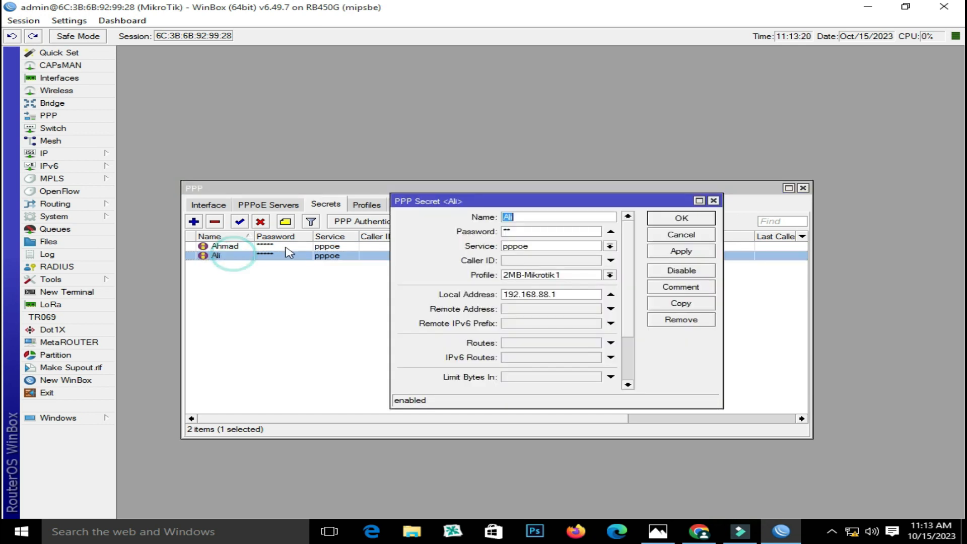
{"action": "left_click", "coordinate": [657, 532]}
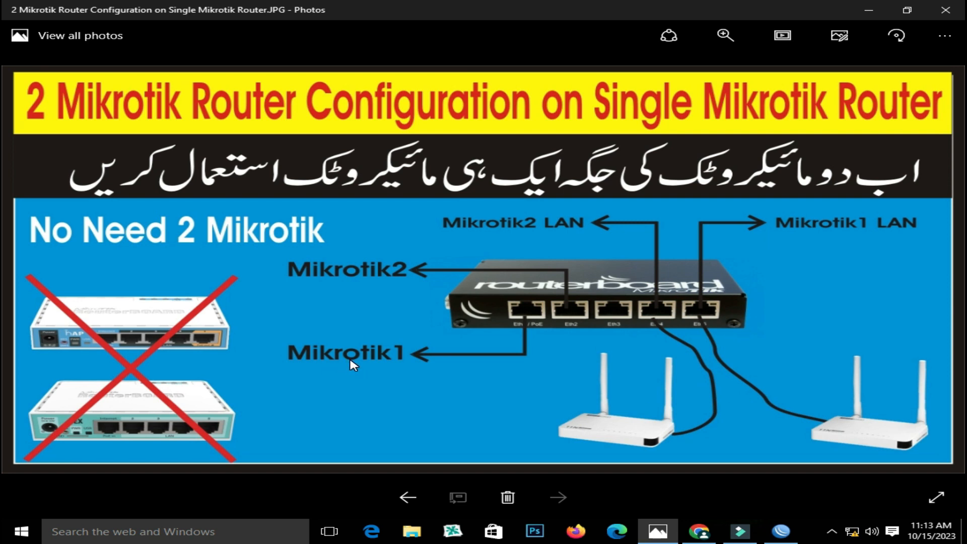
{"action": "left_click", "coordinate": [784, 532]}
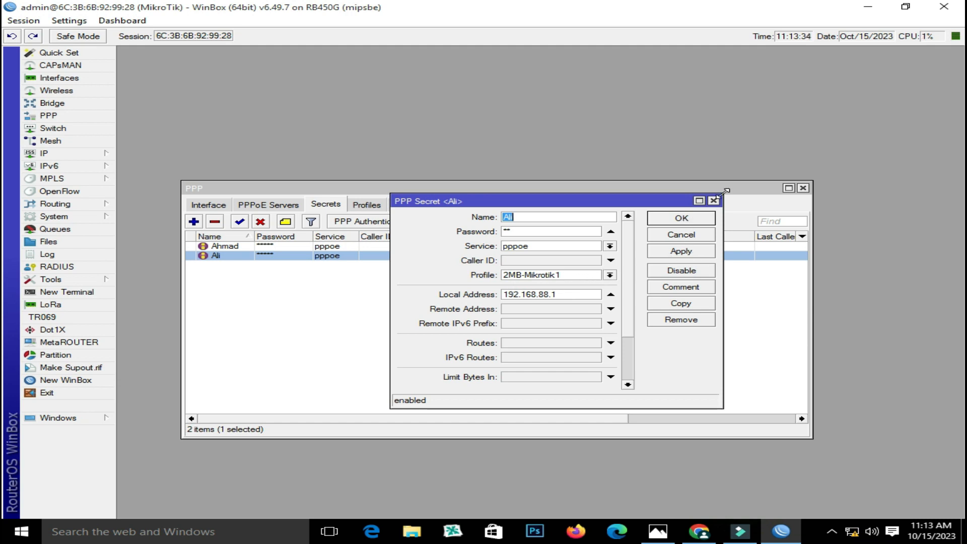
{"action": "left_click", "coordinate": [682, 218]}
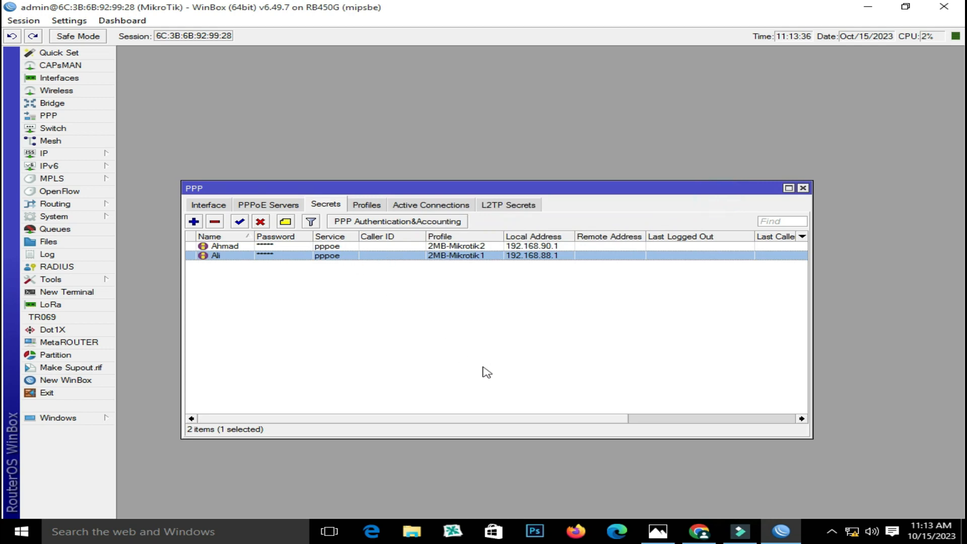
{"action": "left_click", "coordinate": [657, 531]}
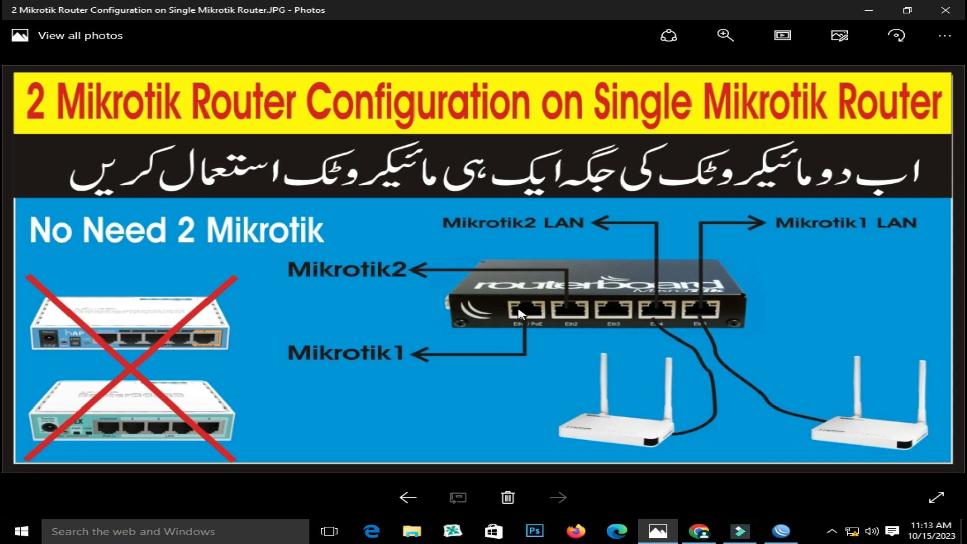
{"action": "left_click", "coordinate": [781, 532]}
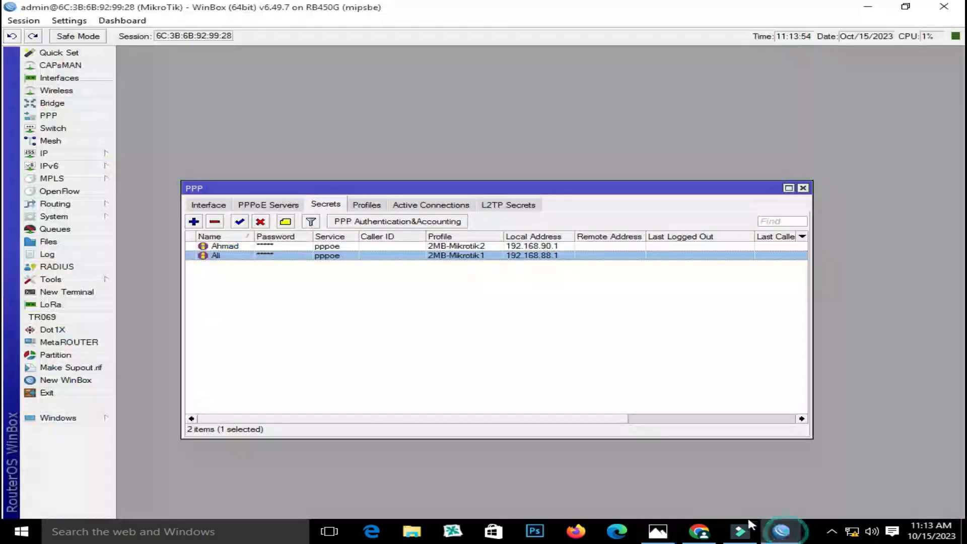
{"action": "left_click", "coordinate": [260, 246]}
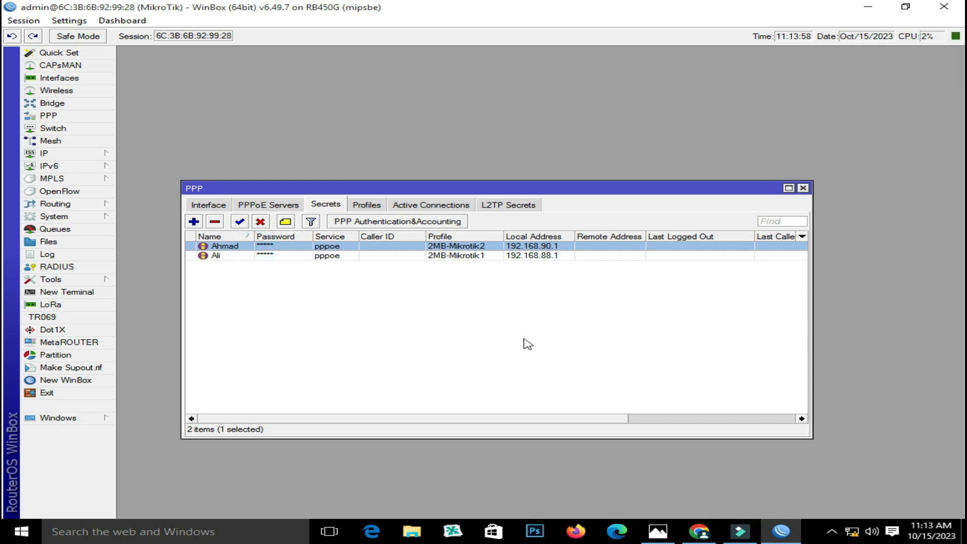
{"action": "left_click", "coordinate": [557, 358]}
Close the PPP window, review the two-router network diagram in Photos, then switch to the browser
{"action": "left_click", "coordinate": [803, 188]}
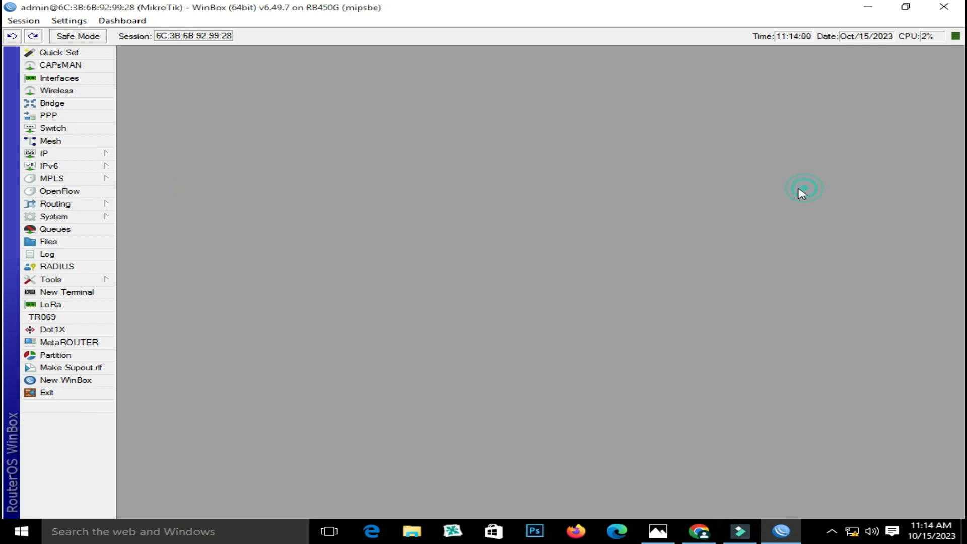
{"action": "left_click", "coordinate": [658, 531]}
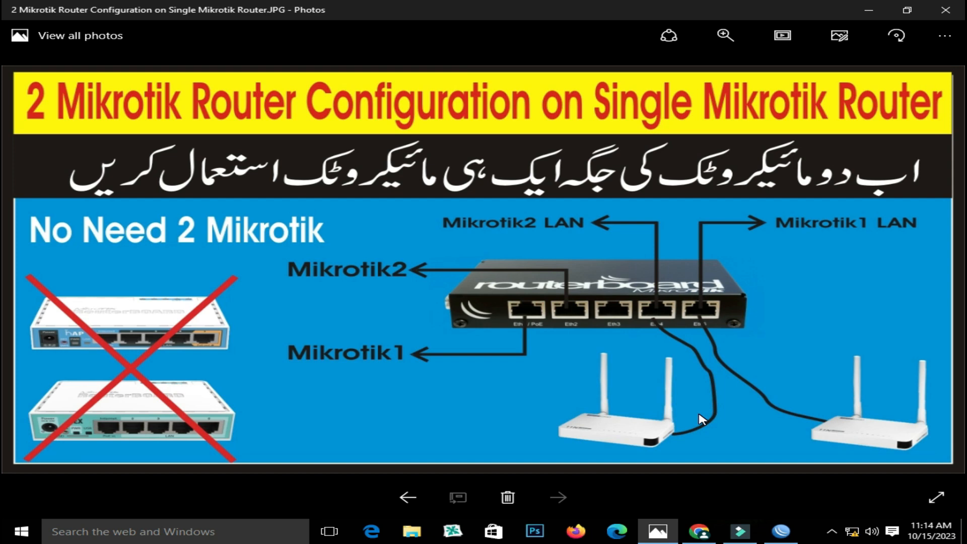
{"action": "left_click", "coordinate": [699, 532]}
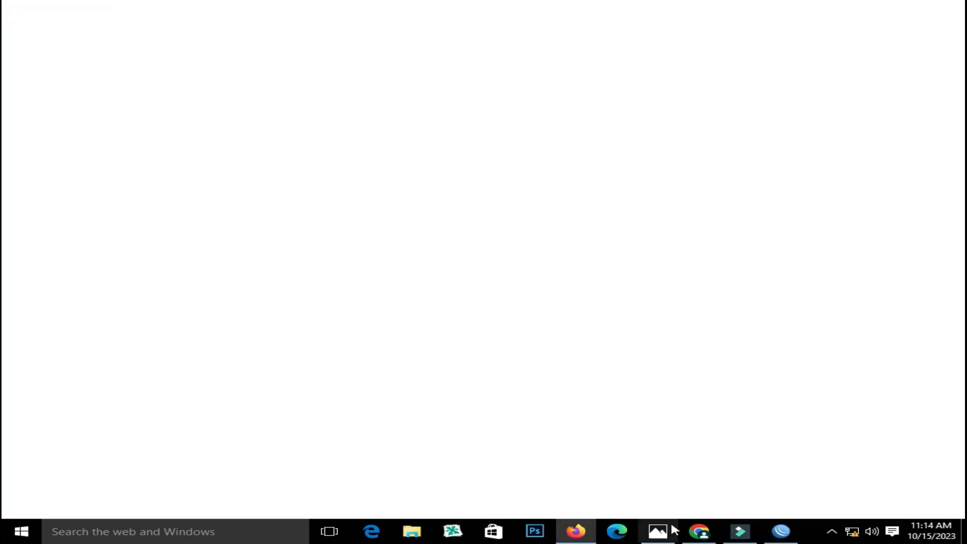
Minimize WinBox and load the router admin page at 192.168.0.1 in a fresh Firefox tab
{"action": "left_click", "coordinate": [579, 535]}
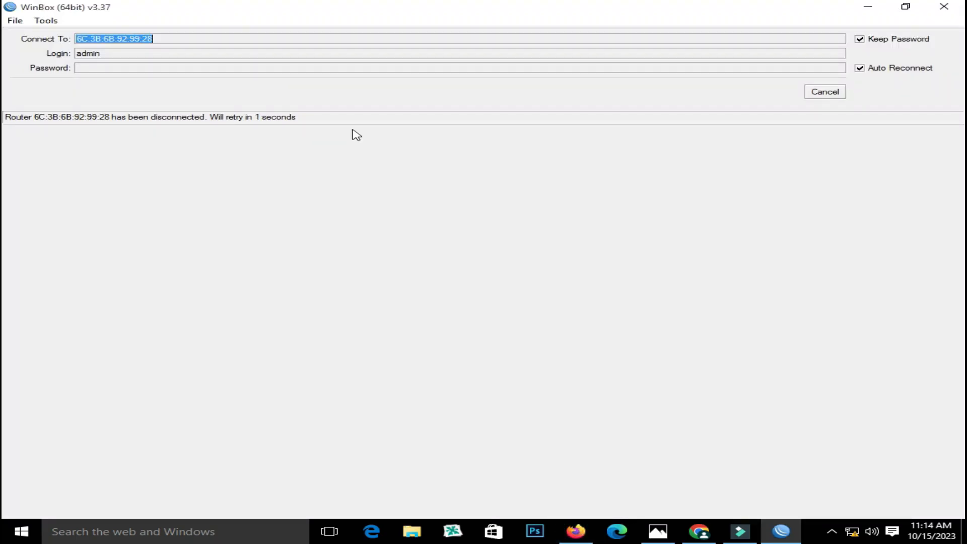
{"action": "left_click", "coordinate": [868, 8]}
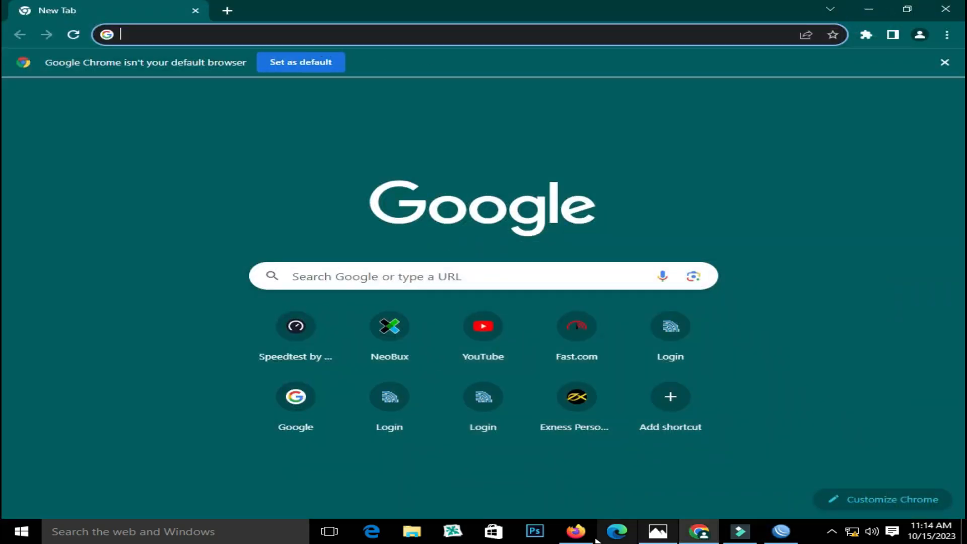
{"action": "left_click", "coordinate": [576, 532]}
{"action": "left_click", "coordinate": [256, 18]}
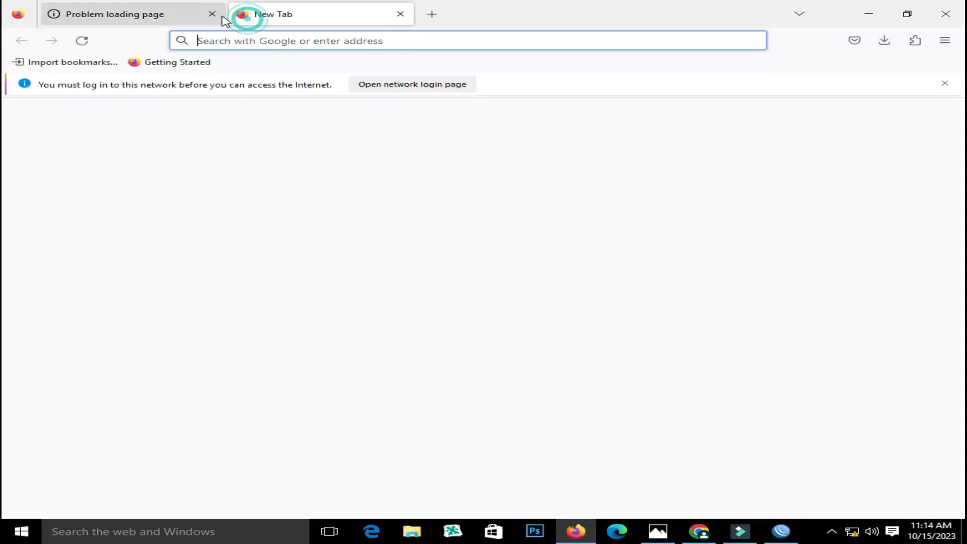
{"action": "left_click", "coordinate": [212, 14]}
{"action": "type", "text": "192.16"}
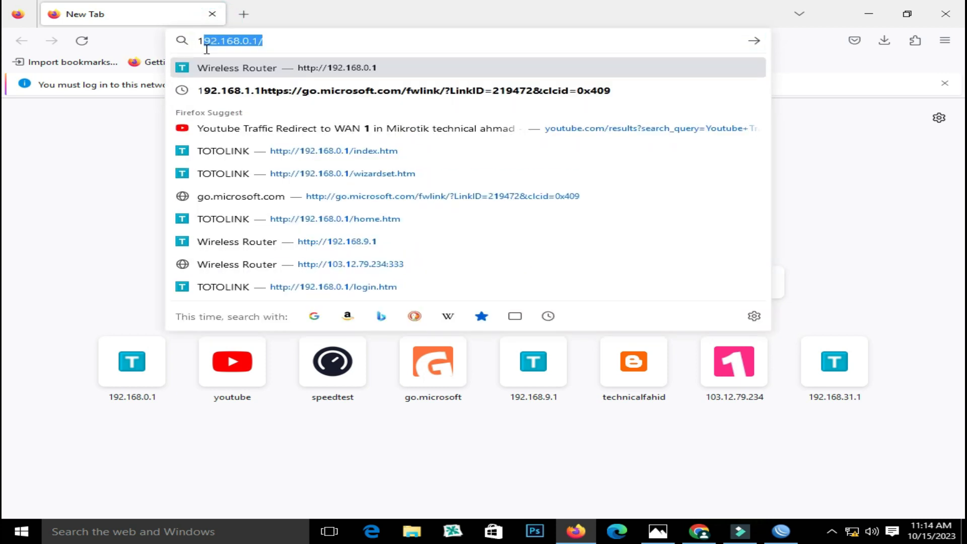
{"action": "type", "text": "8.0.1"}
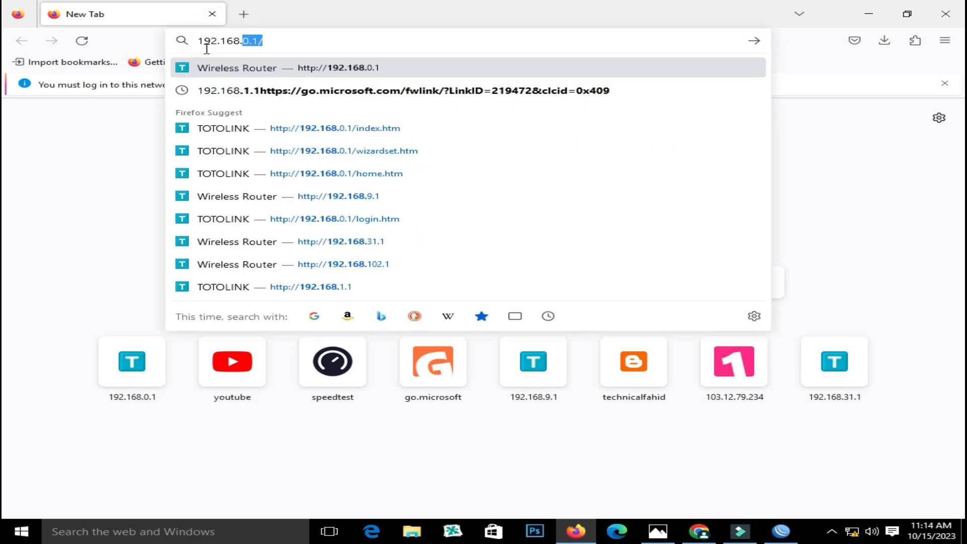
{"action": "key", "text": "Return"}
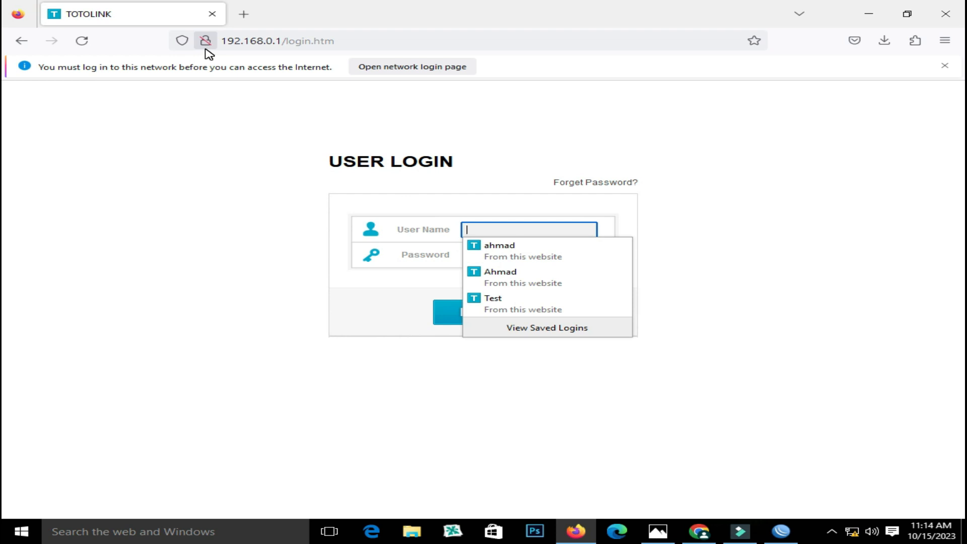
Log in to the TOTOLINK admin page with the admin user name and router password
{"action": "type", "text": "admin"}
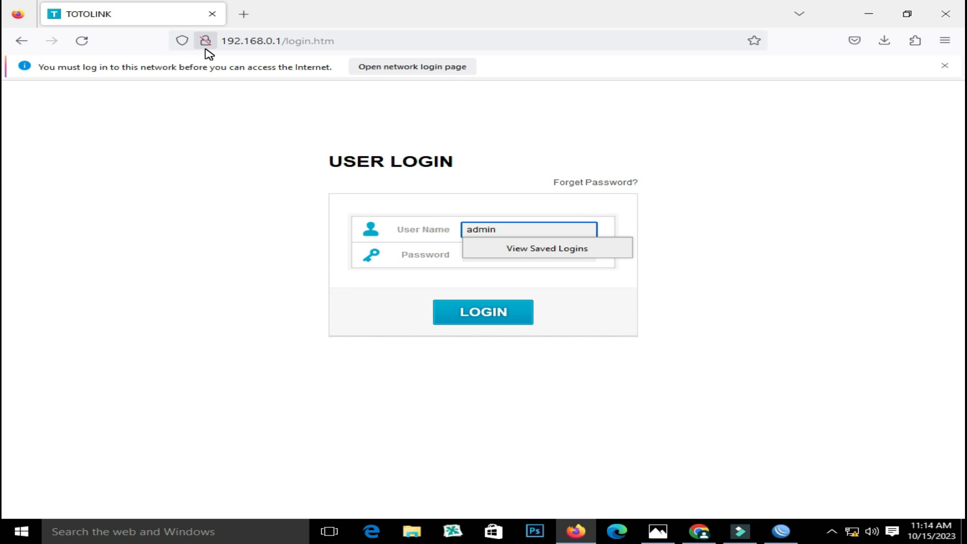
{"action": "key", "text": "Tab"}
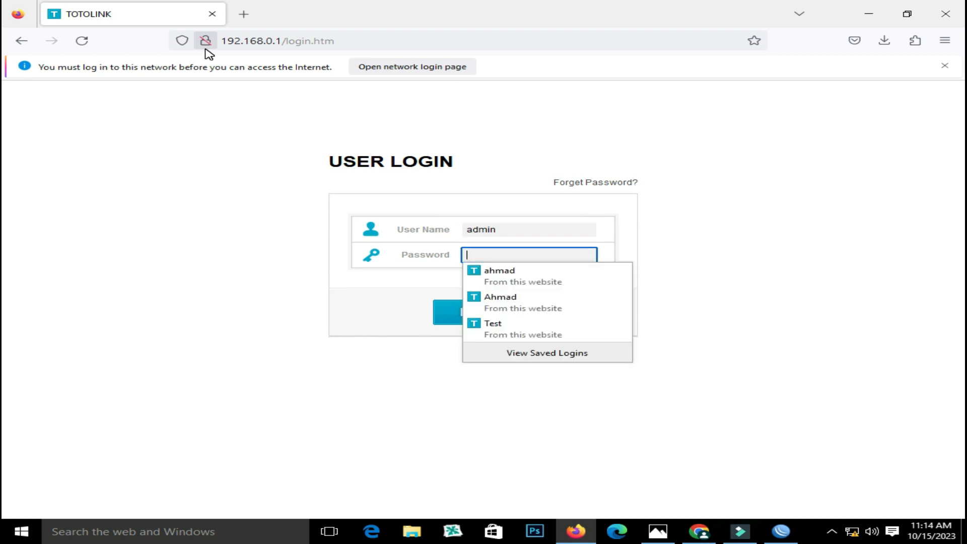
{"action": "type", "text": "a"}
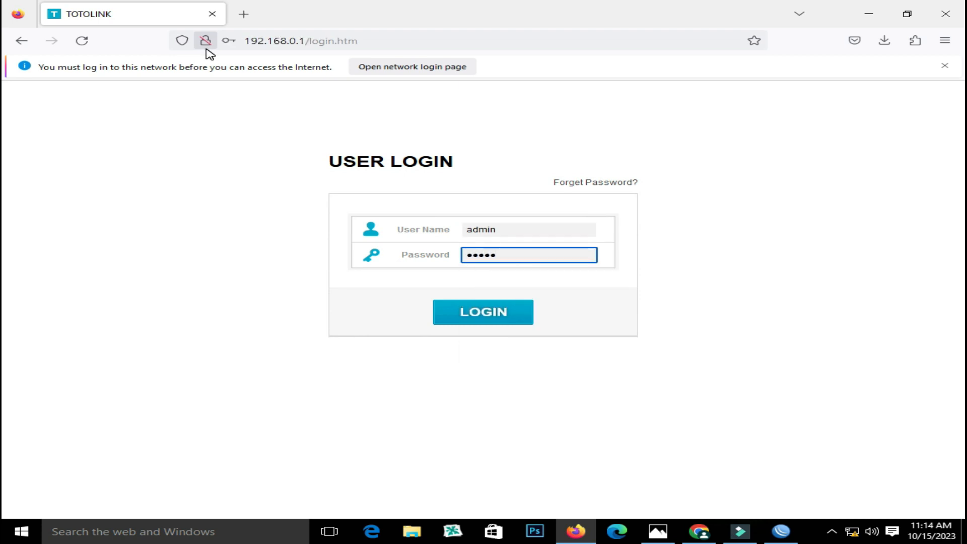
{"action": "key", "text": "Return"}
Dismiss the save-login prompt and open Advanced Setup's Network > IPTV Settings page
{"action": "left_click", "coordinate": [473, 206]}
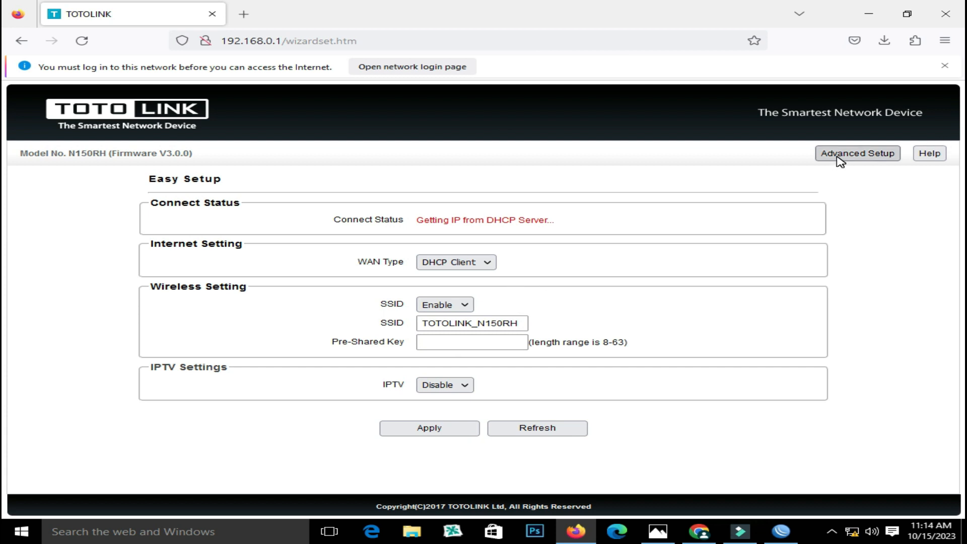
{"action": "left_click", "coordinate": [478, 262]}
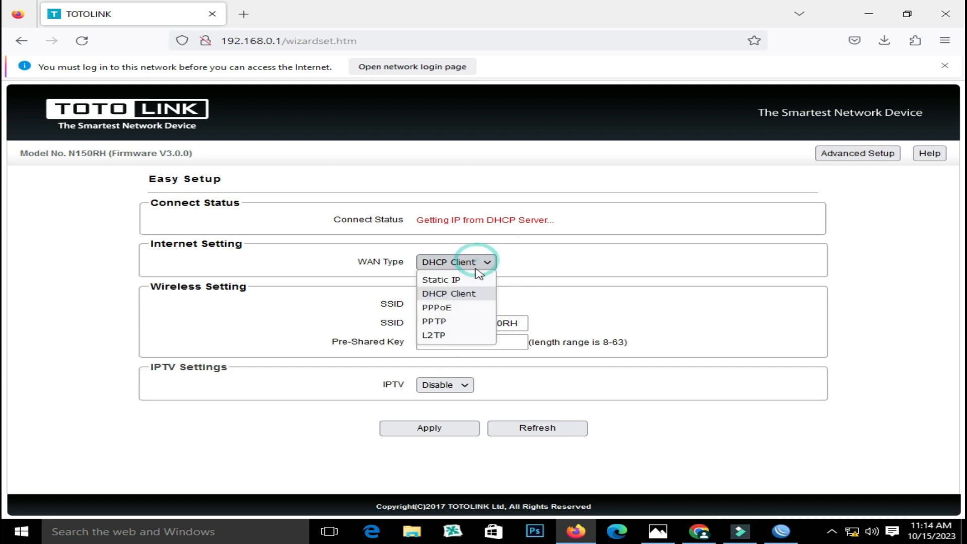
{"action": "left_click", "coordinate": [838, 159]}
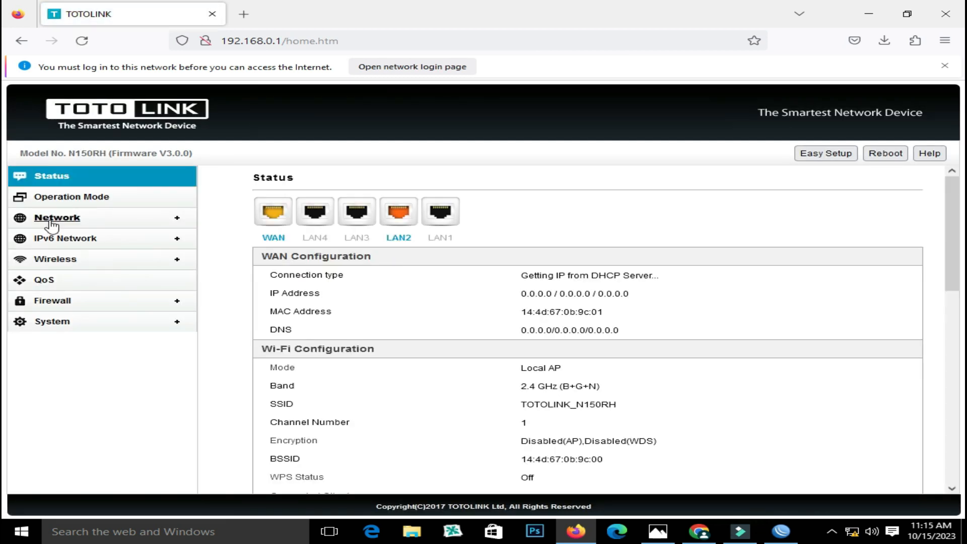
{"action": "left_click", "coordinate": [52, 222]}
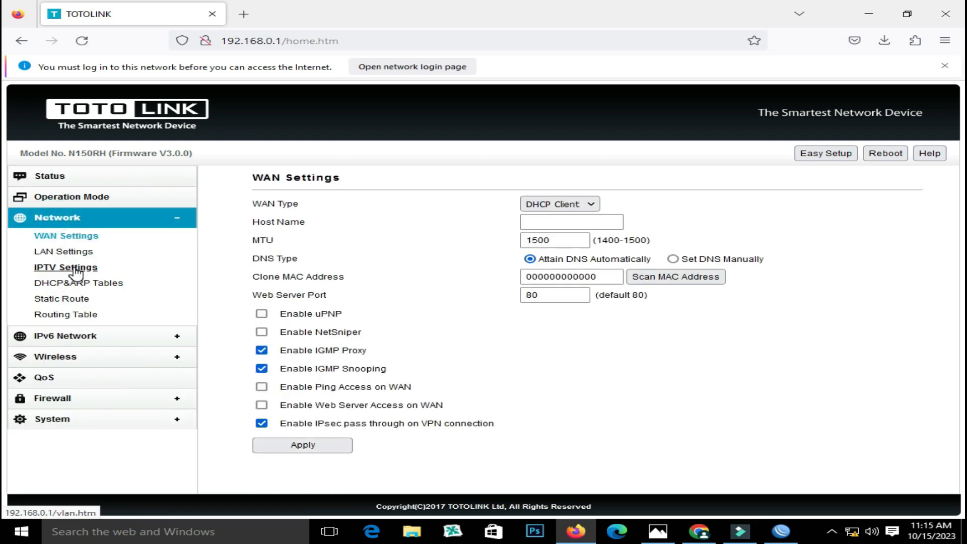
{"action": "left_click", "coordinate": [76, 270]}
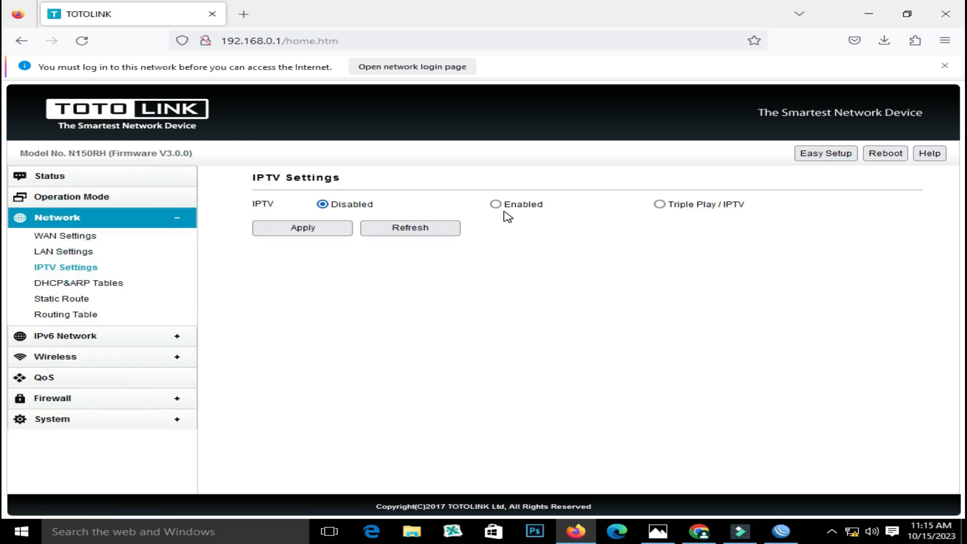
Enable Triple Play / IPTV, untag IPTV 1, and set the Internet VLAN ID to 10
{"action": "left_click", "coordinate": [663, 210]}
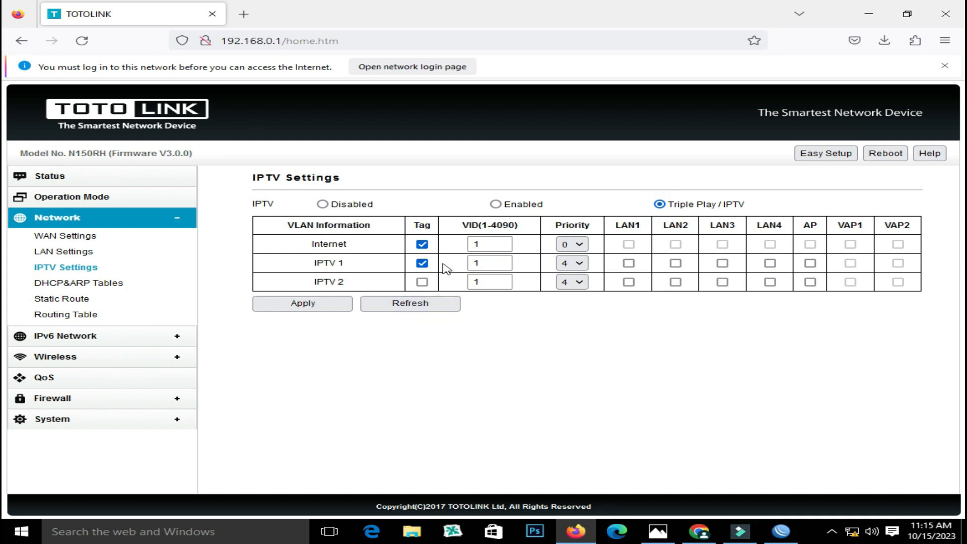
{"action": "left_click", "coordinate": [422, 263]}
{"action": "left_click", "coordinate": [491, 243]}
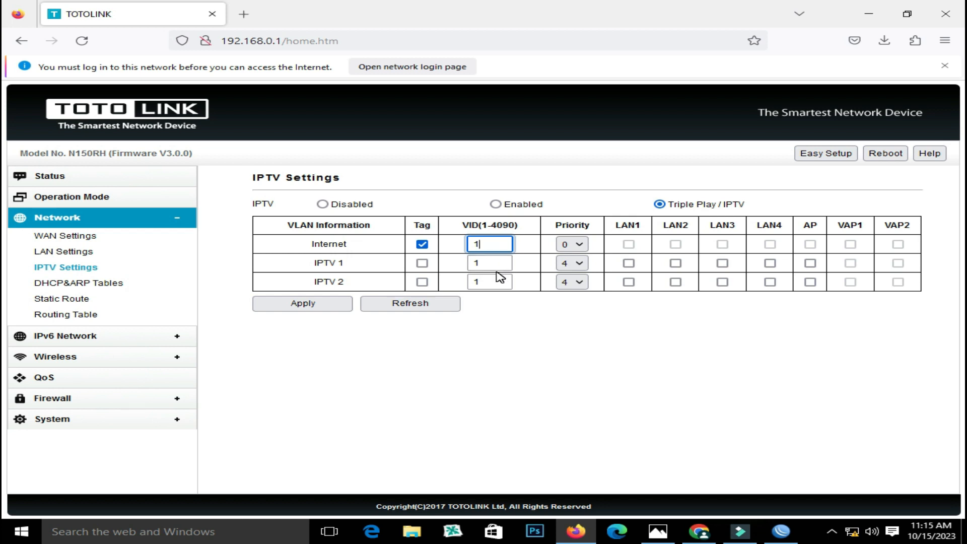
{"action": "type", "text": "0"}
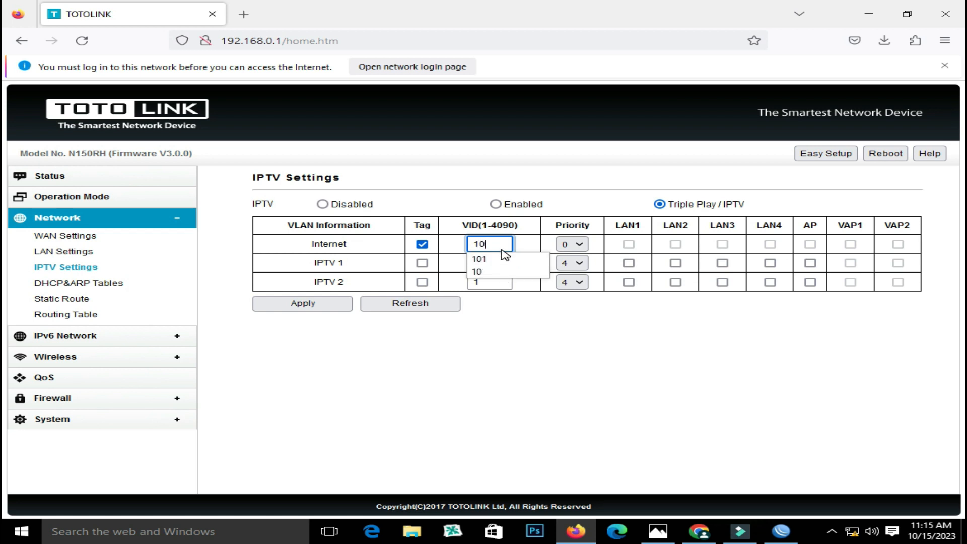
{"action": "left_click", "coordinate": [503, 257]}
{"action": "key", "text": "BackSpace"}
After checking the network diagram, apply the VID 10 settings and view Operation Mode (Router Mode)
{"action": "left_click", "coordinate": [658, 535]}
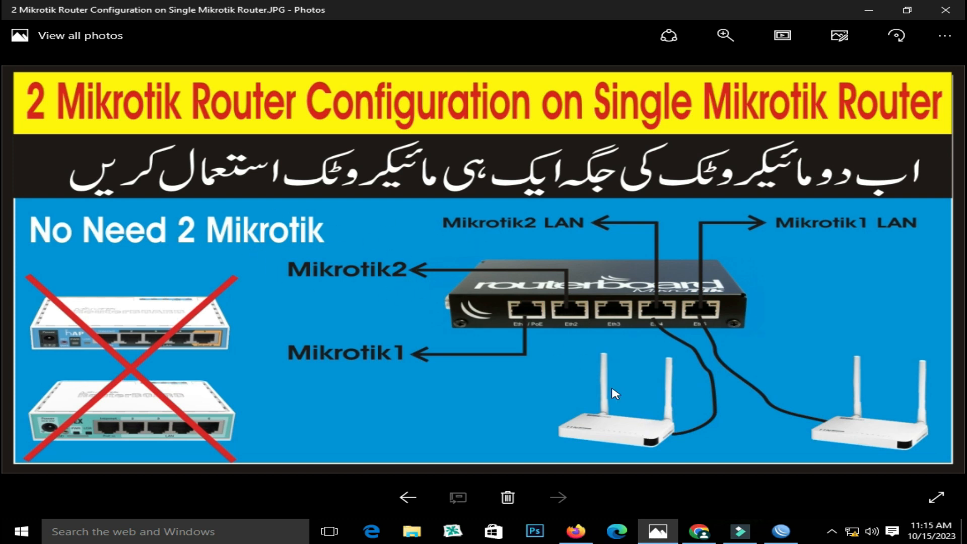
{"action": "left_click", "coordinate": [781, 531]}
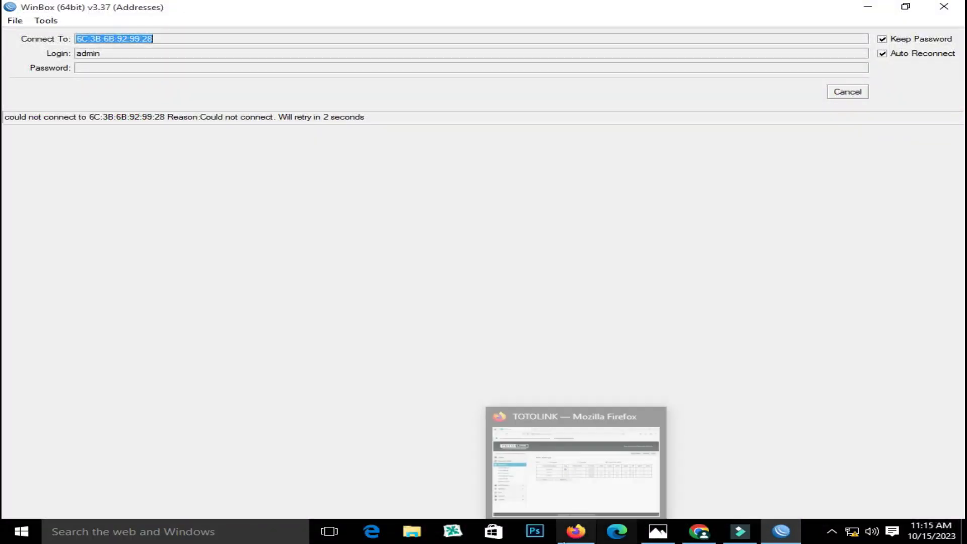
{"action": "left_click", "coordinate": [564, 539]}
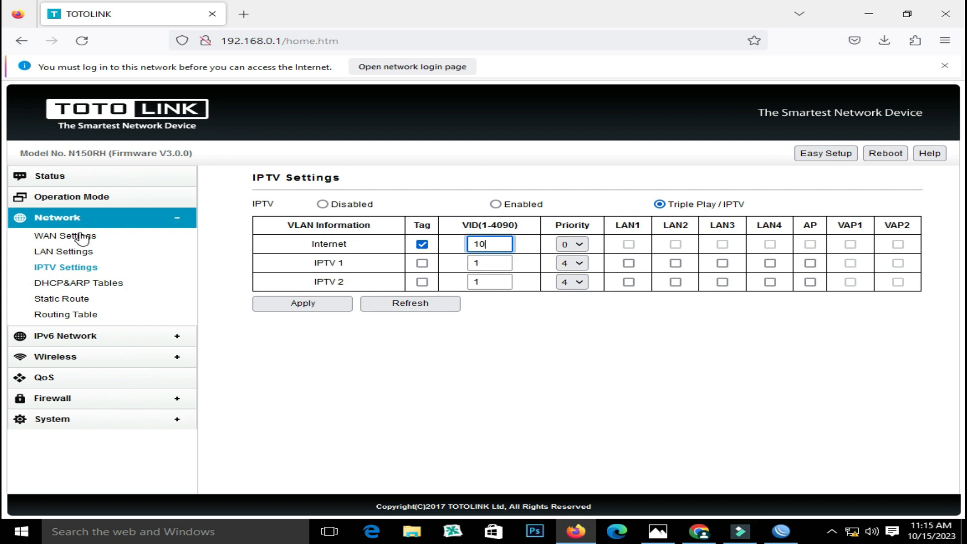
{"action": "left_click", "coordinate": [313, 304]}
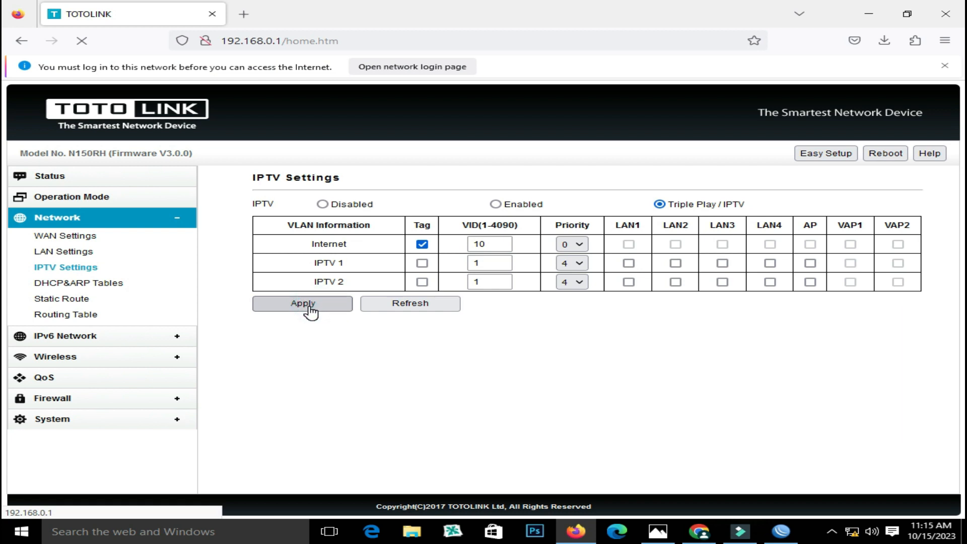
{"action": "left_click", "coordinate": [63, 201]}
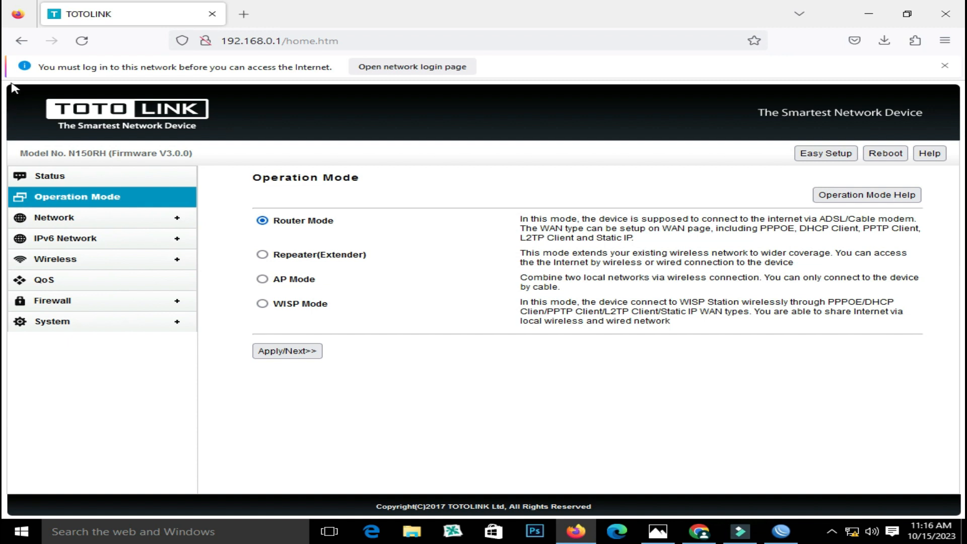
Return to WAN Settings and choose PPPoE as the WAN type
{"action": "left_click", "coordinate": [21, 41]}
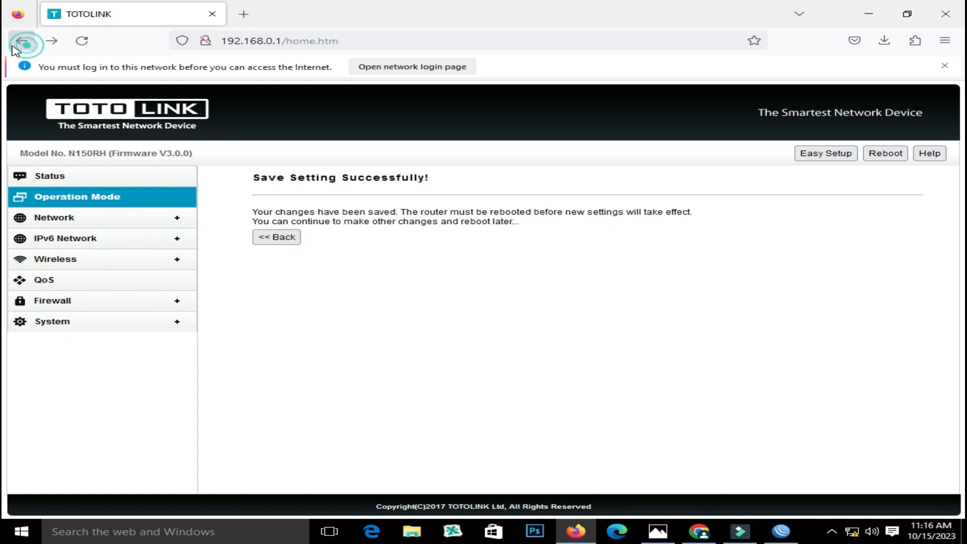
{"action": "left_click", "coordinate": [22, 42]}
{"action": "left_click", "coordinate": [22, 42]}
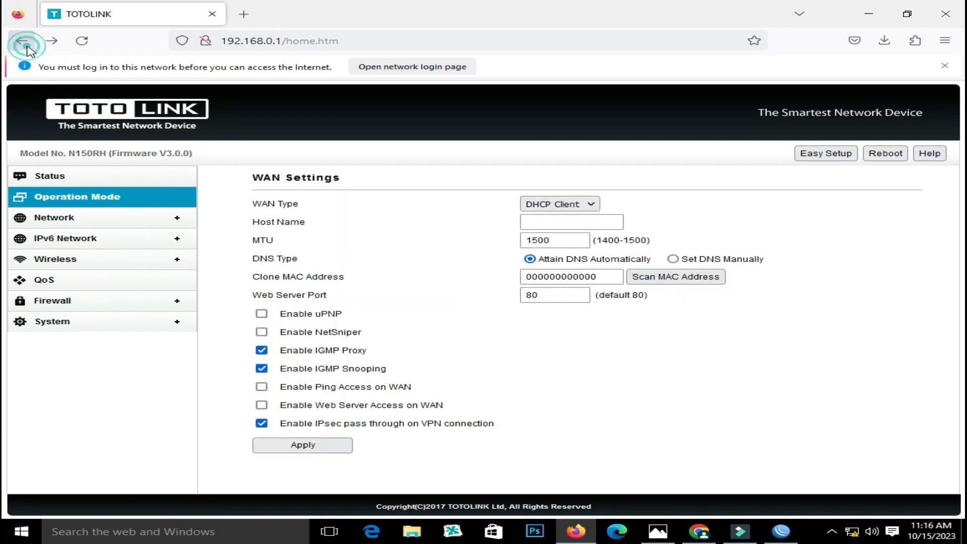
{"action": "left_click", "coordinate": [559, 204]}
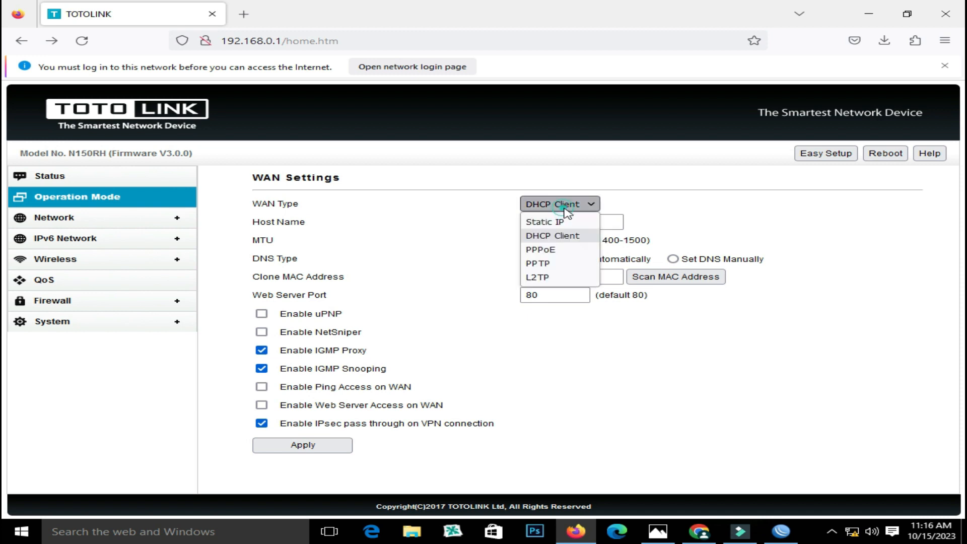
{"action": "left_click", "coordinate": [561, 248]}
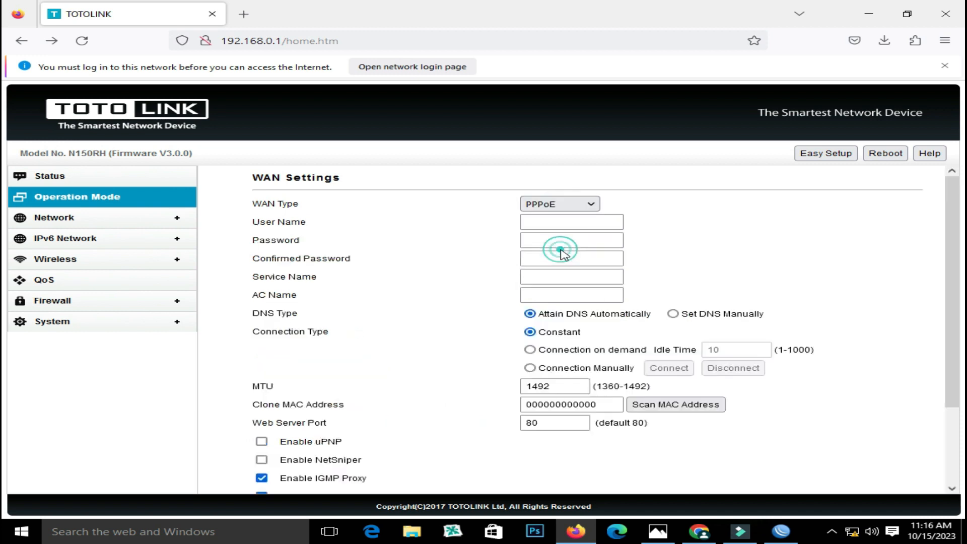
Enter the PPPoE account's user name, password and confirmation, apply, and decline saving the login
{"action": "left_click", "coordinate": [572, 222]}
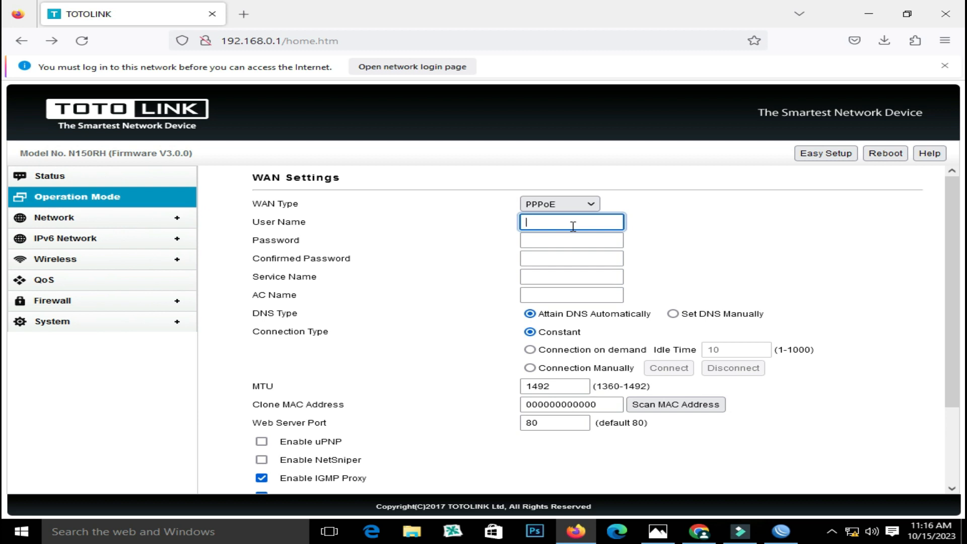
{"action": "type", "text": "Ali"}
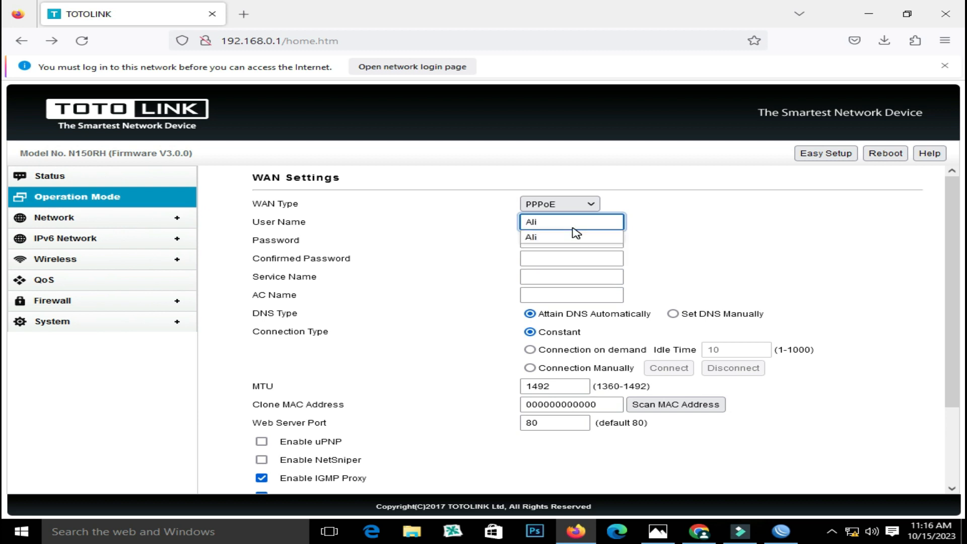
{"action": "left_click", "coordinate": [530, 240]}
{"action": "type", "text": "••"}
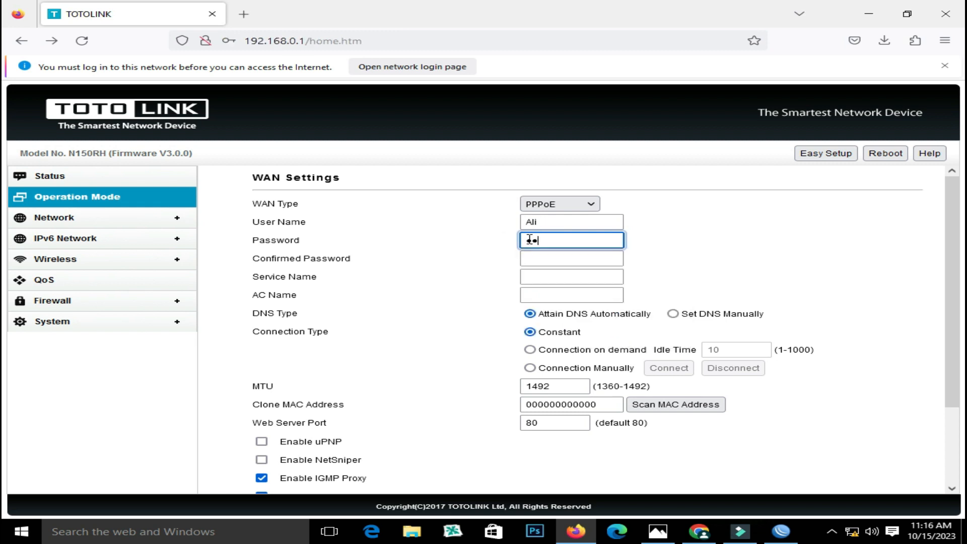
{"action": "left_click", "coordinate": [562, 260]}
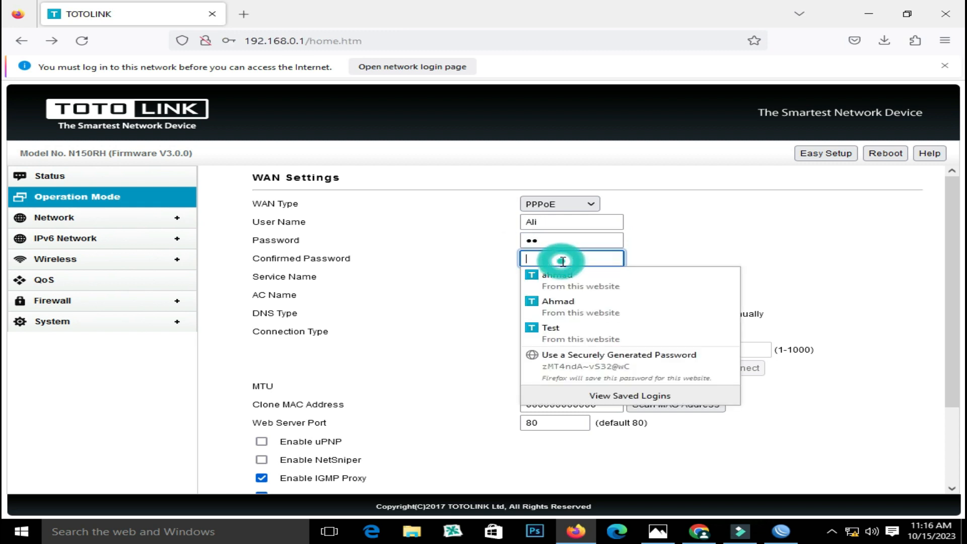
{"action": "type", "text": "••"}
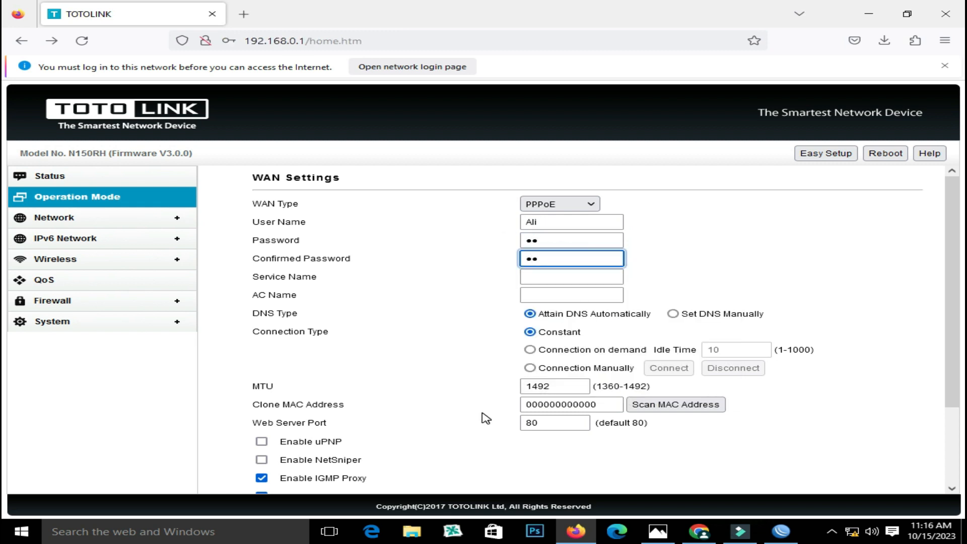
{"action": "scroll", "coordinate": [406, 412], "scroll_direction": "down", "scroll_amount": 2}
{"action": "left_click", "coordinate": [330, 478]}
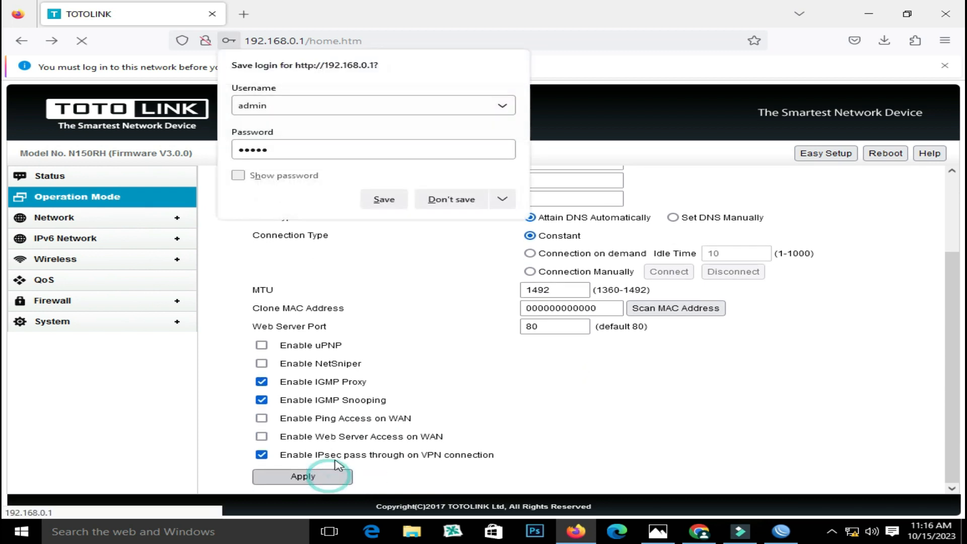
{"action": "left_click", "coordinate": [449, 200]}
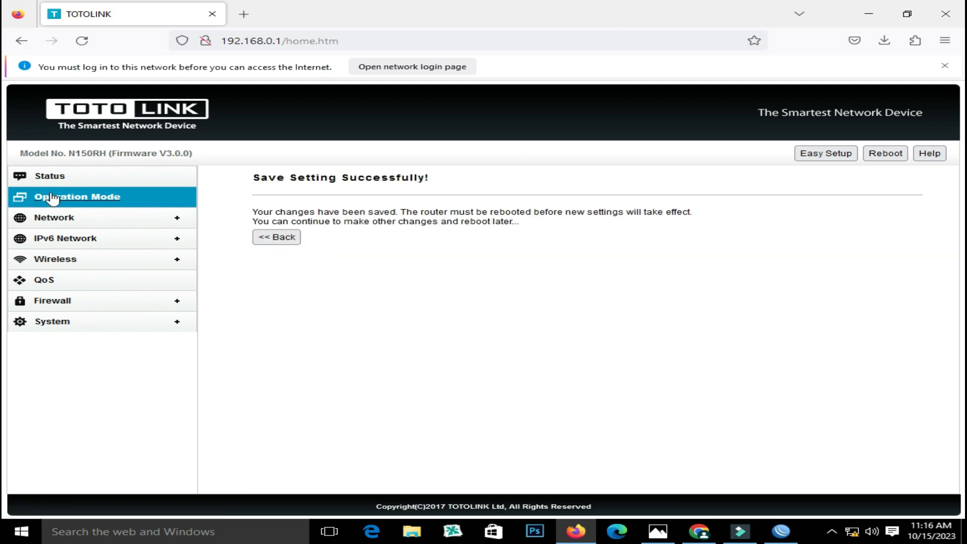
Reapply the Network > IPTV Settings, reboot the router with confirmation, then view the Photos diagram
{"action": "left_click", "coordinate": [54, 219]}
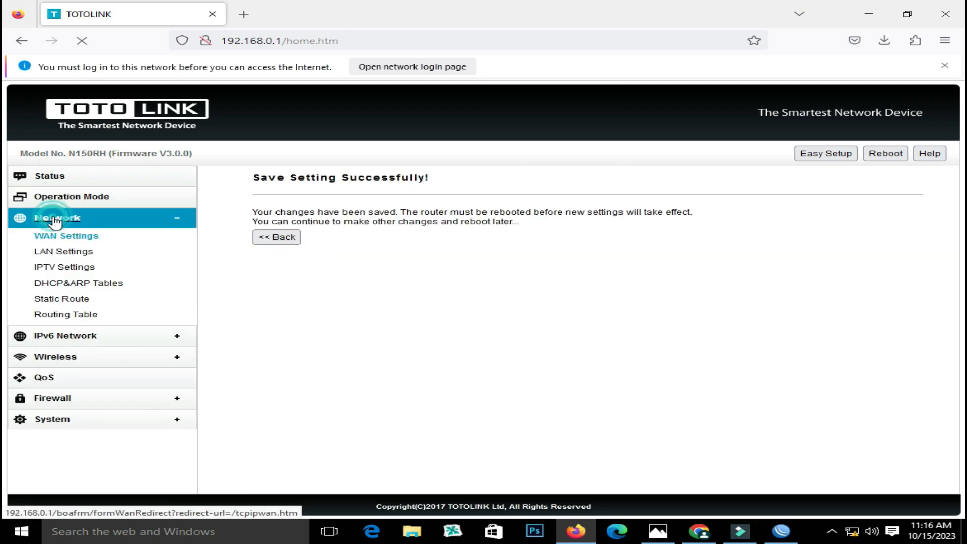
{"action": "left_click", "coordinate": [69, 268]}
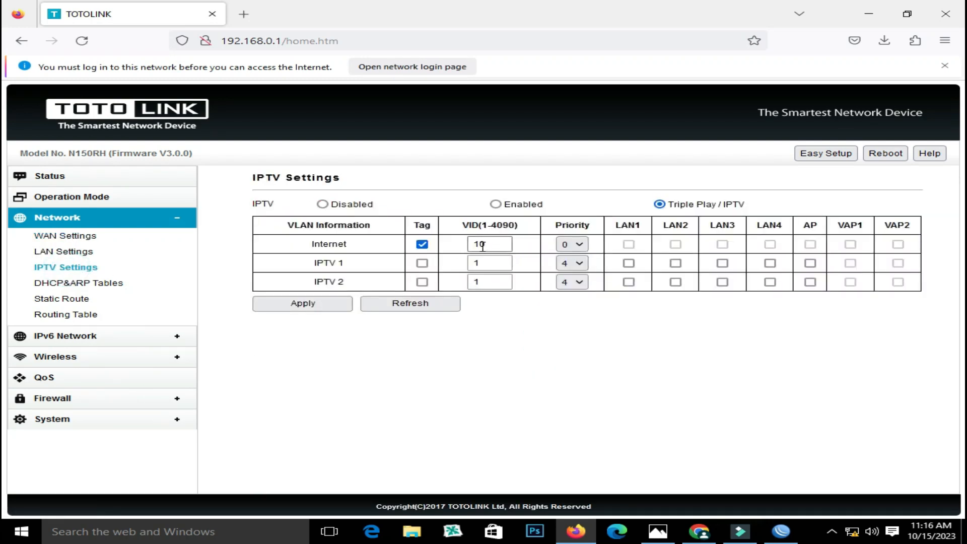
{"action": "left_click", "coordinate": [343, 307]}
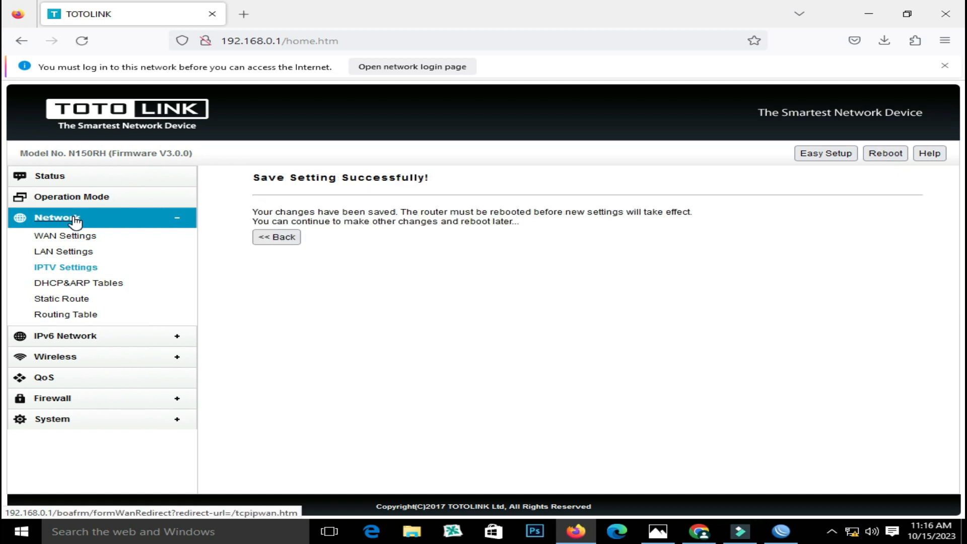
{"action": "left_click", "coordinate": [889, 153]}
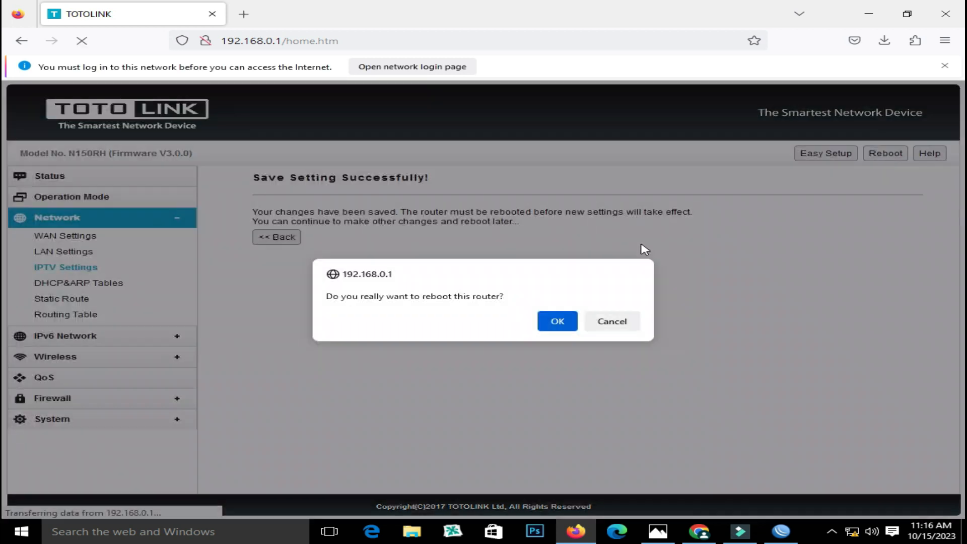
{"action": "left_click", "coordinate": [558, 322]}
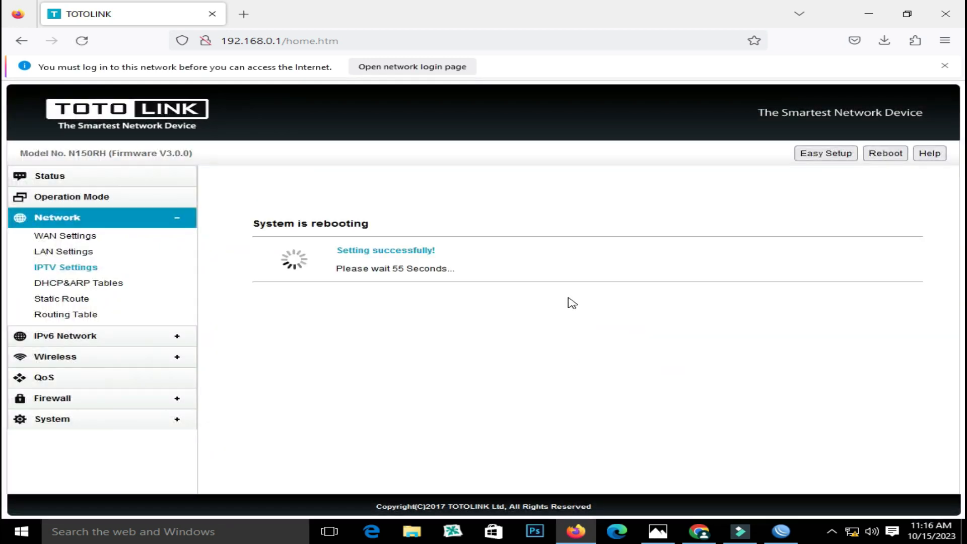
{"action": "left_click", "coordinate": [657, 532]}
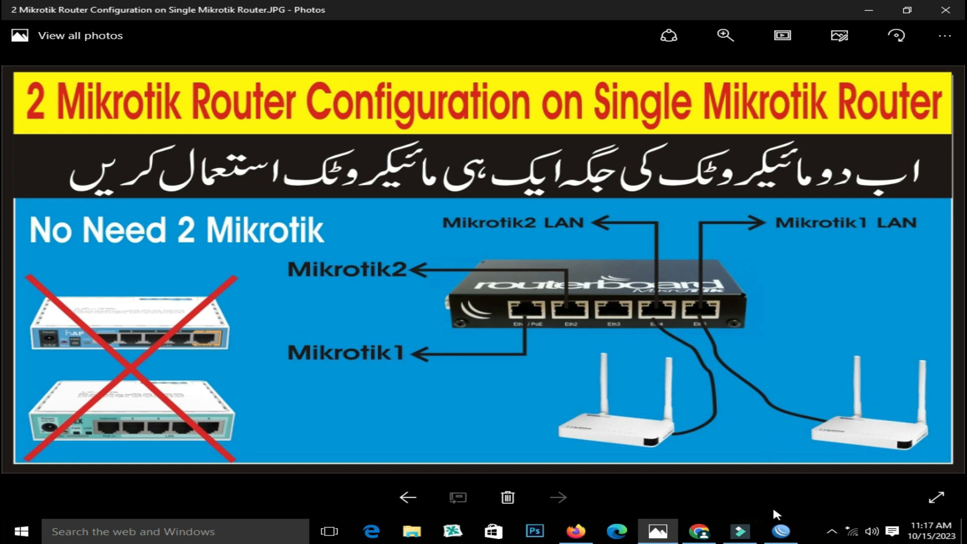
Log back into the rebooted TOTOLINK with admin credentials and highlight its PPPoE Connected status
{"action": "left_click", "coordinate": [576, 532]}
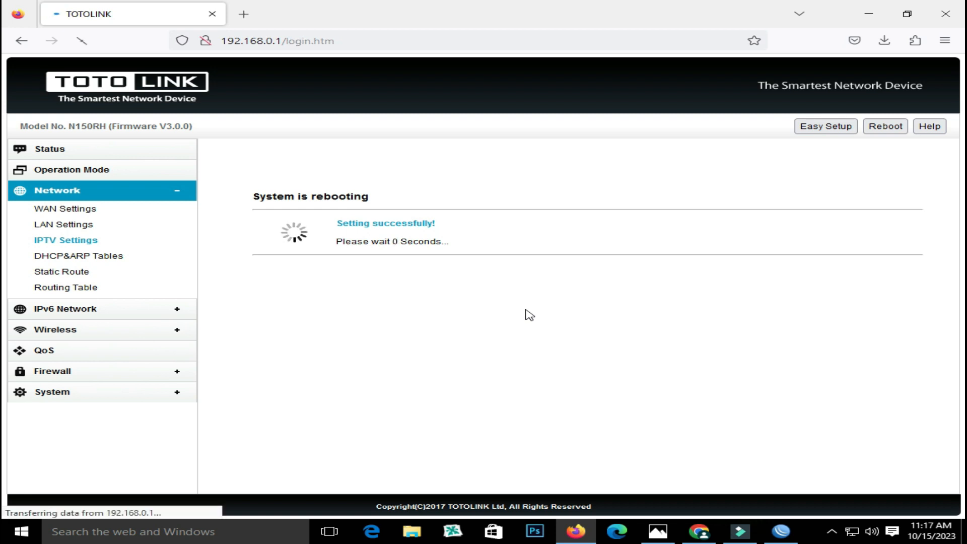
{"action": "type", "text": "a"}
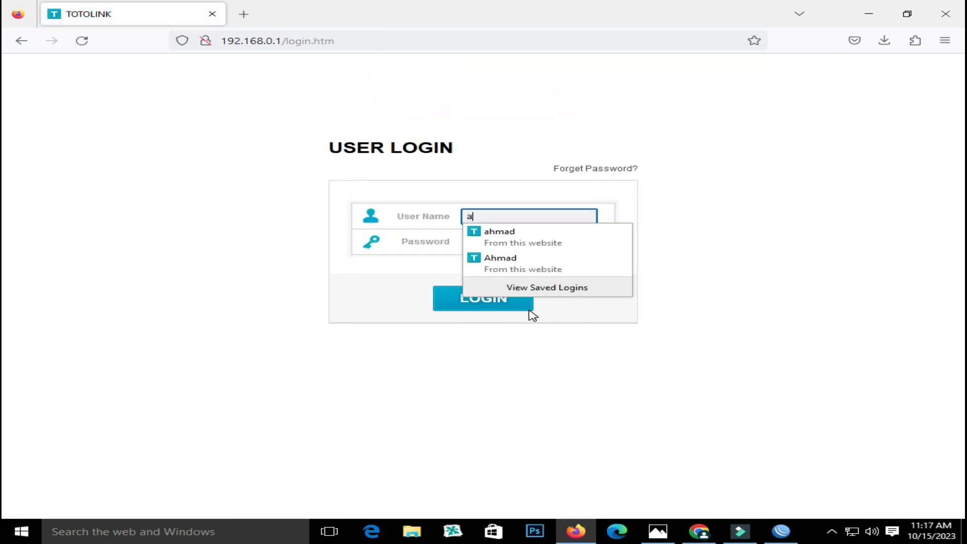
{"action": "type", "text": "dmin"}
{"action": "key", "text": "Tab"}
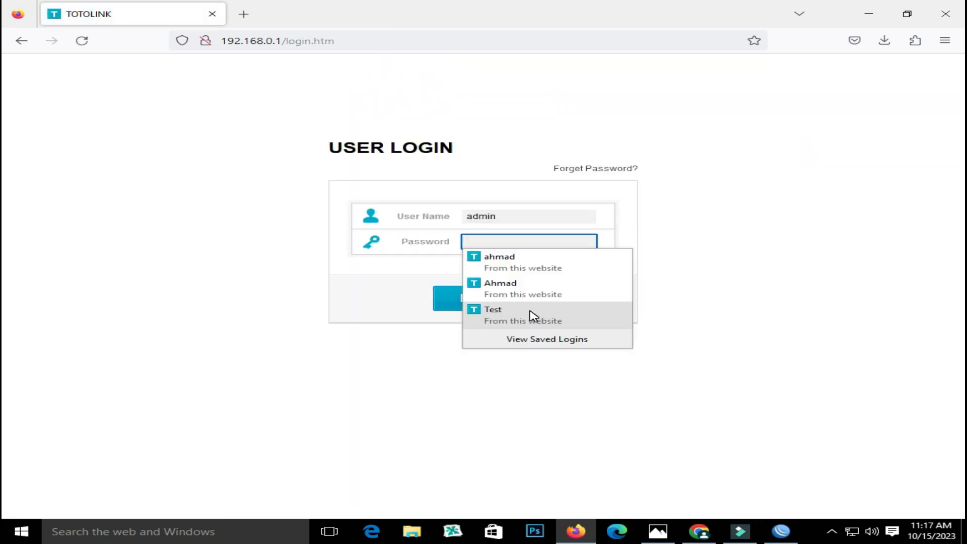
{"action": "type", "text": "ad"}
{"action": "left_click", "coordinate": [530, 309]}
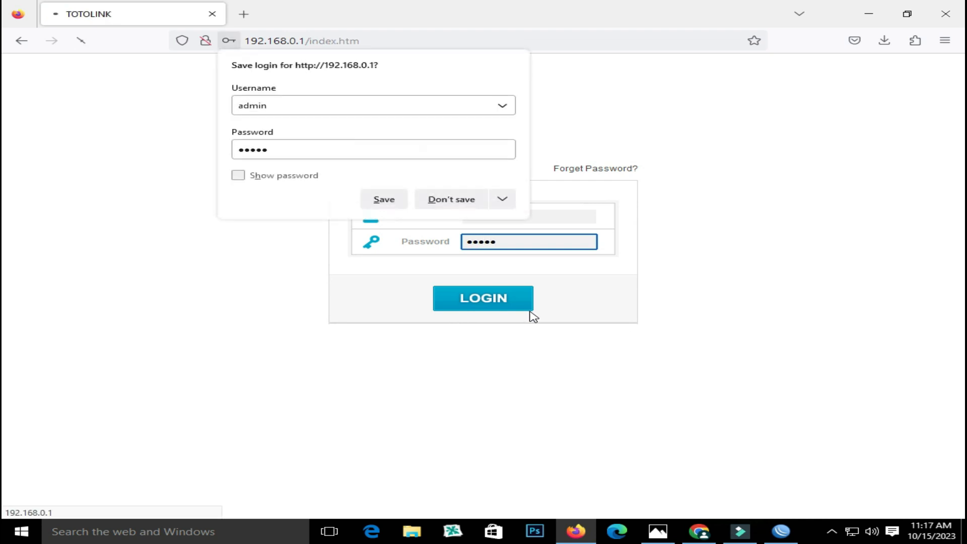
{"action": "left_click", "coordinate": [459, 200]}
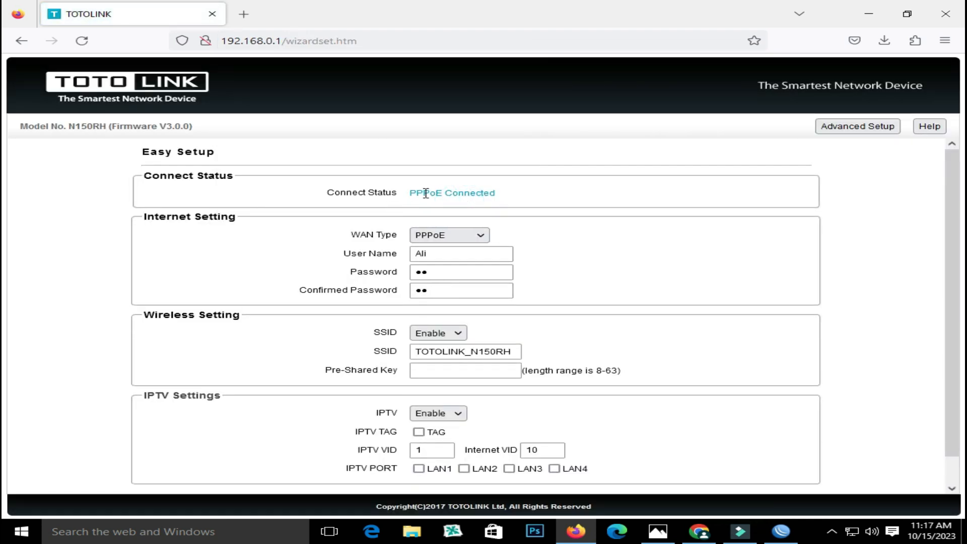
{"action": "left_click_drag", "start_coordinate": [412, 195], "coordinate": [481, 195]}
Open speedtest.net in a new tab and highlight the detected provider, Dotsis Network, comparing with the diagram
{"action": "left_click", "coordinate": [250, 19]}
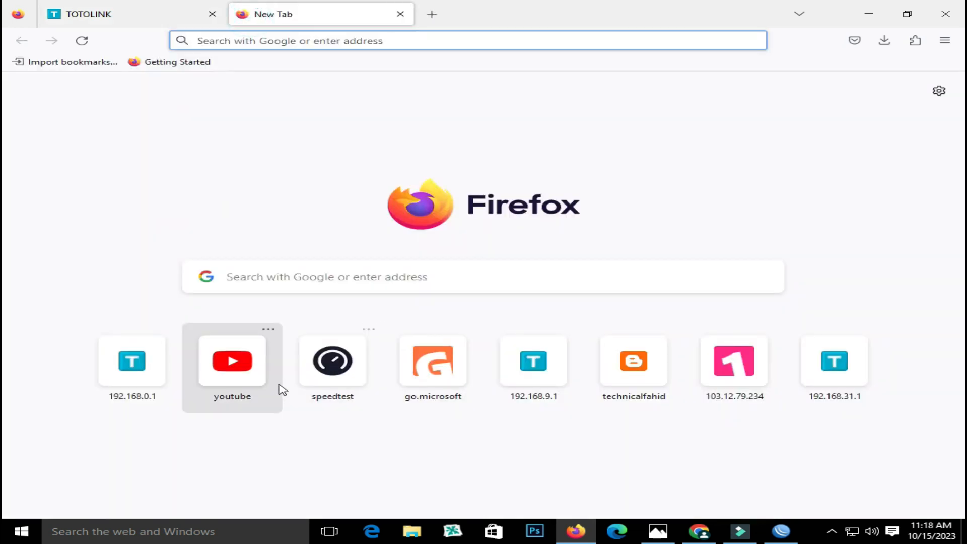
{"action": "left_click", "coordinate": [319, 363]}
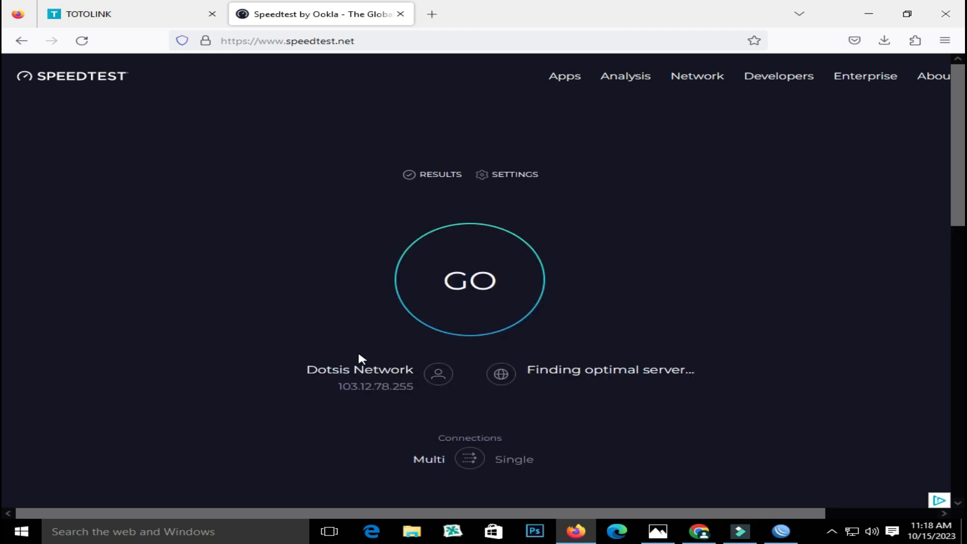
{"action": "left_click_drag", "start_coordinate": [304, 372], "coordinate": [413, 371]}
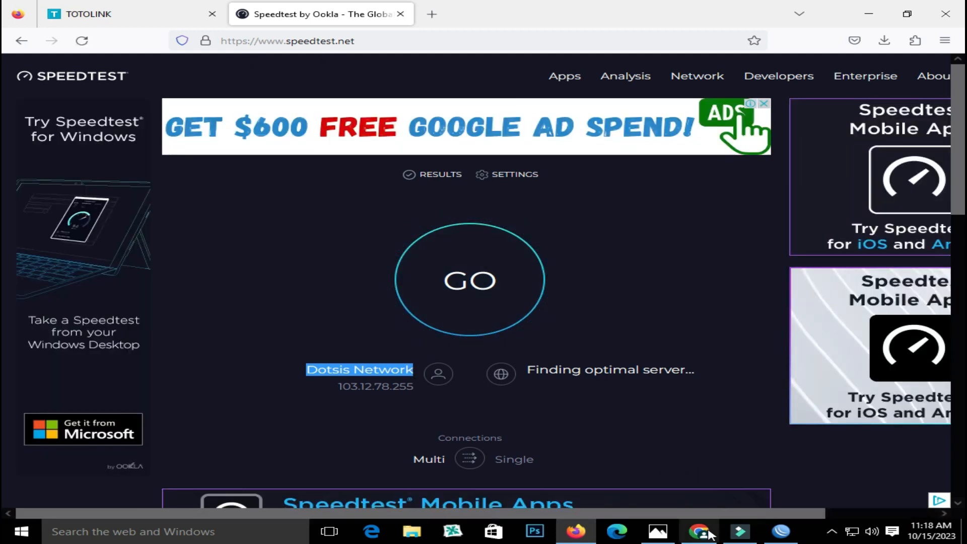
{"action": "left_click", "coordinate": [658, 532]}
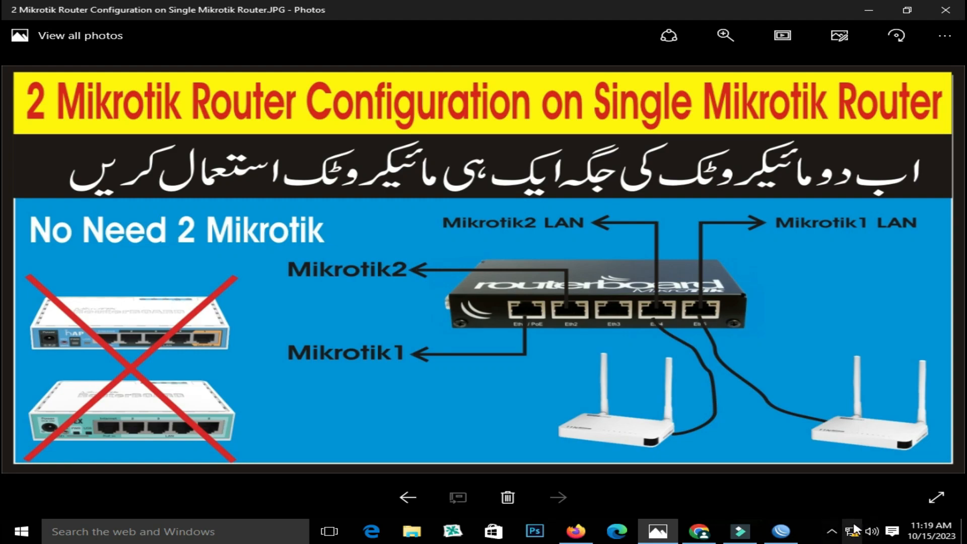
{"action": "left_click", "coordinate": [576, 531]}
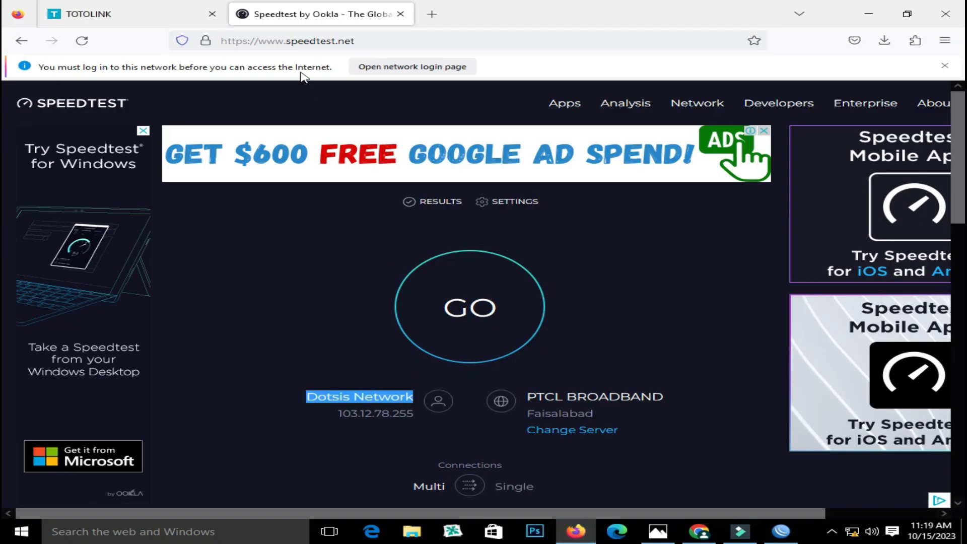
Reload the second TOTOLINK's admin tab, log in with admin credentials, and open Advanced Setup's Status page
{"action": "left_click", "coordinate": [130, 14]}
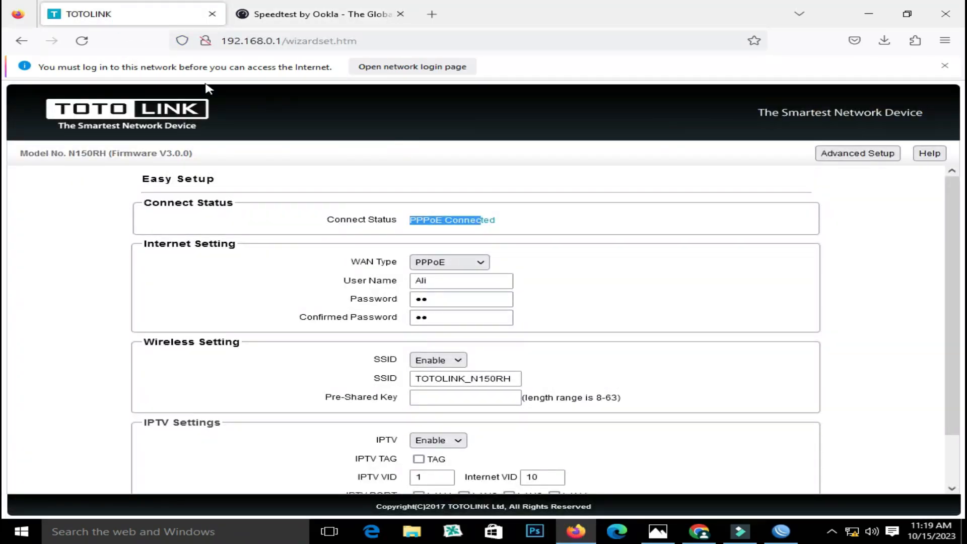
{"action": "left_click", "coordinate": [82, 40]}
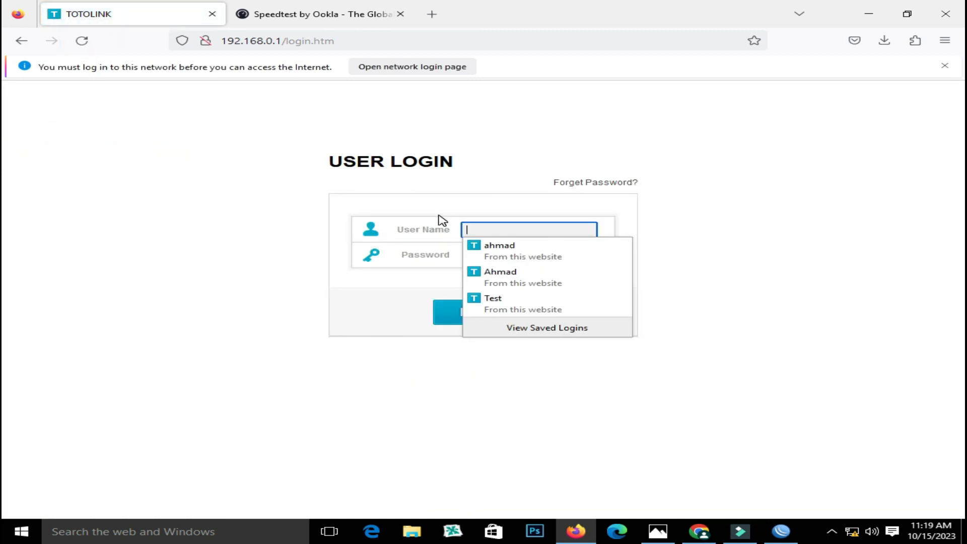
{"action": "type", "text": "admin"}
{"action": "key", "text": "Tab"}
{"action": "type", "text": "a"}
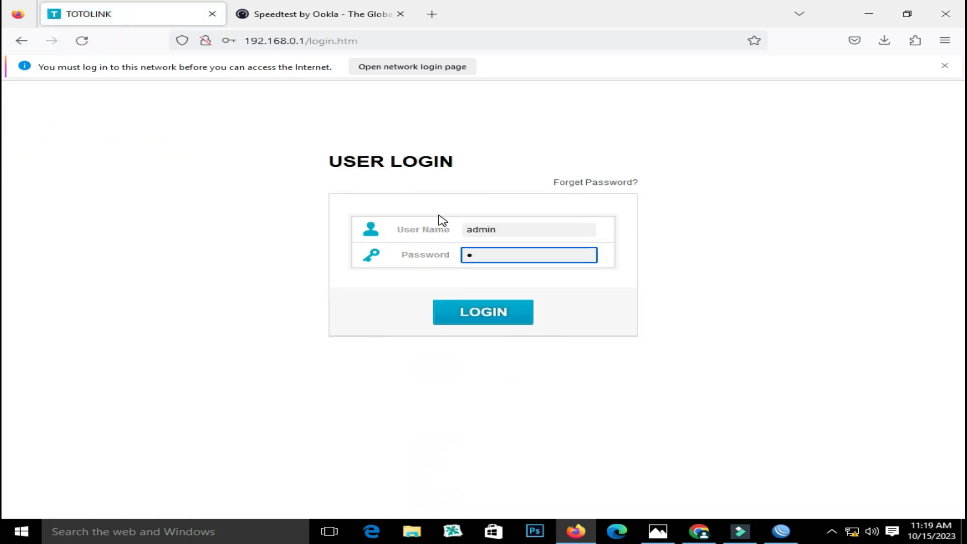
{"action": "key", "text": "Return"}
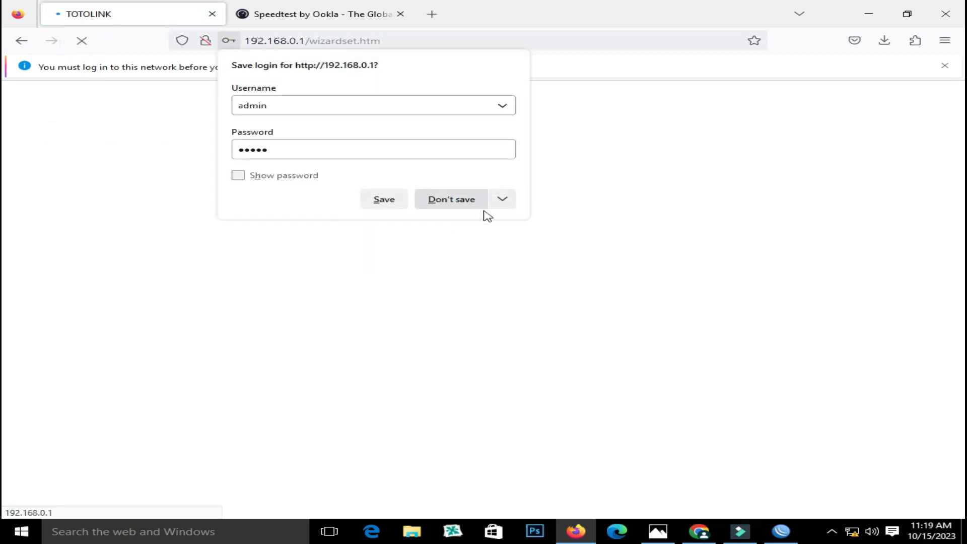
{"action": "left_click", "coordinate": [484, 204]}
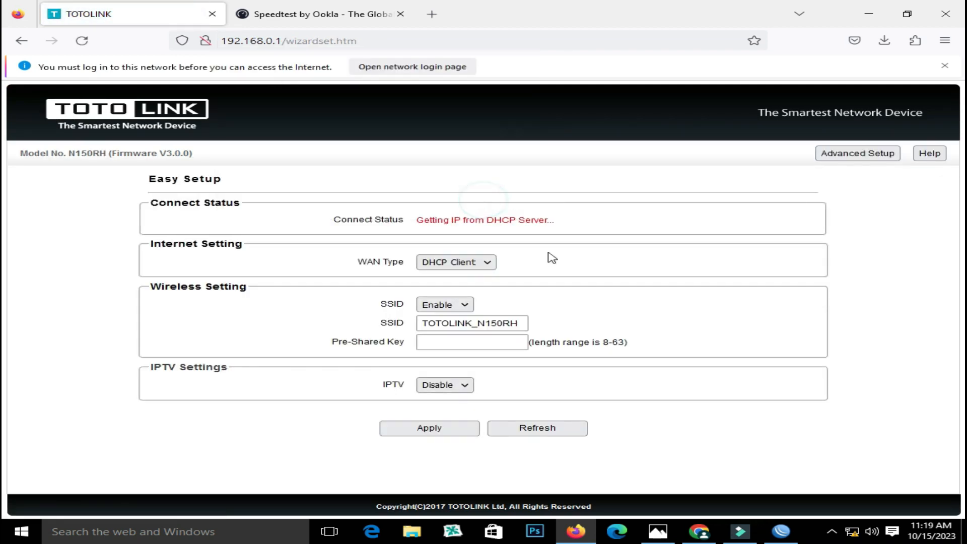
{"action": "left_click", "coordinate": [845, 158]}
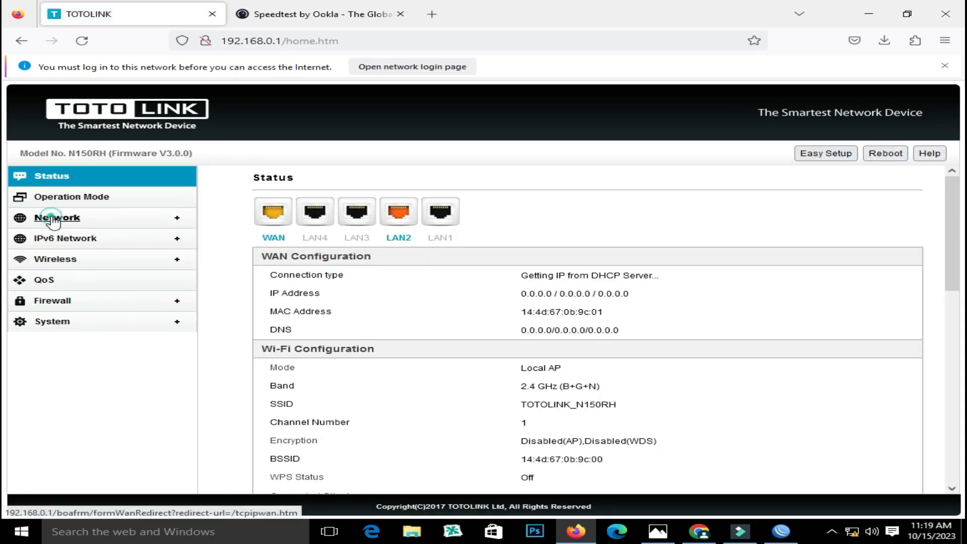
In Network > IPTV Settings, enable Triple Play / IPTV, set Internet VID 11, and untag IPTV 1
{"action": "left_click", "coordinate": [48, 218]}
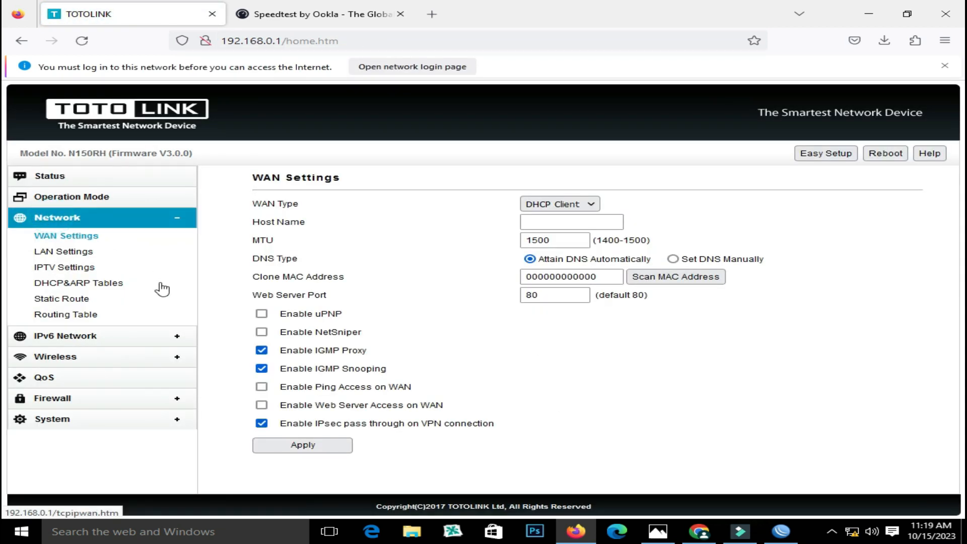
{"action": "left_click", "coordinate": [59, 268]}
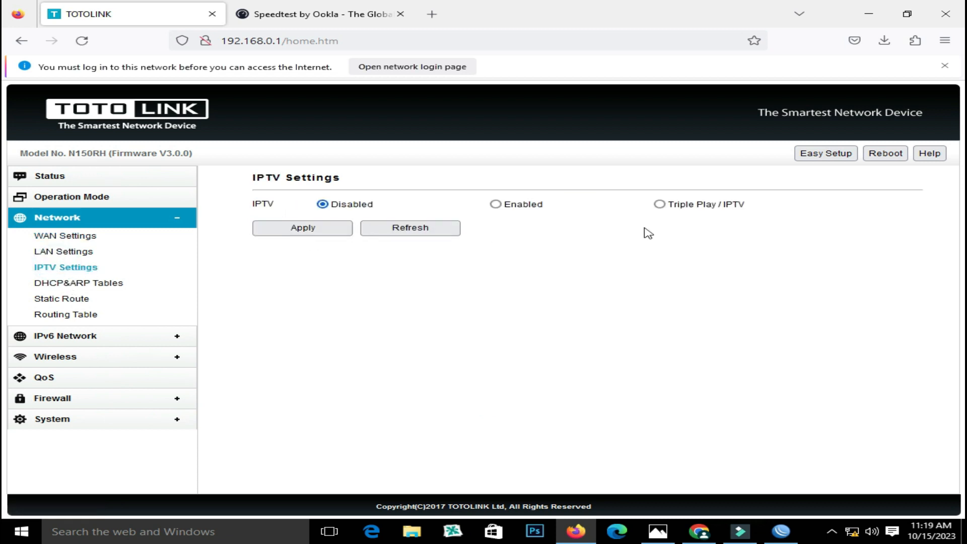
{"action": "left_click", "coordinate": [660, 205]}
{"action": "double_click", "coordinate": [497, 245]}
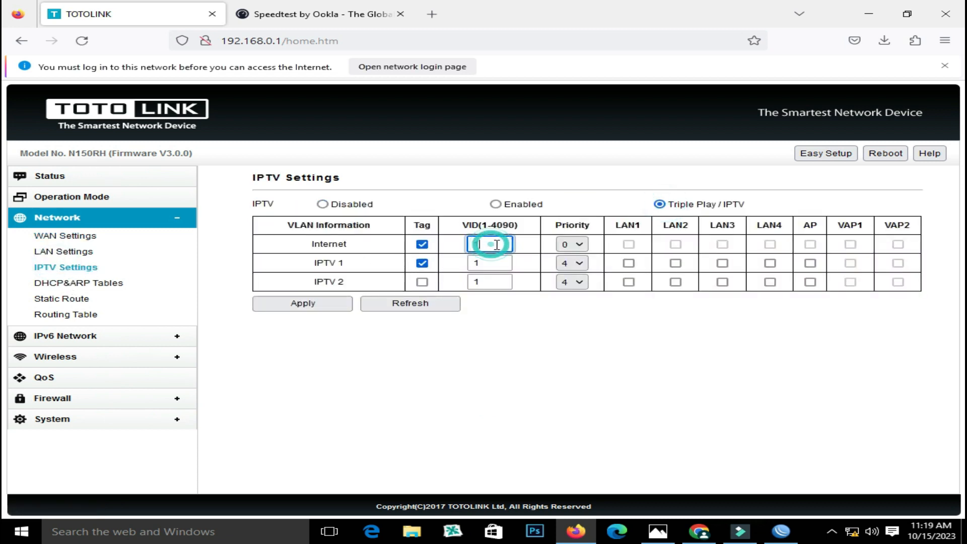
{"action": "type", "text": "11"}
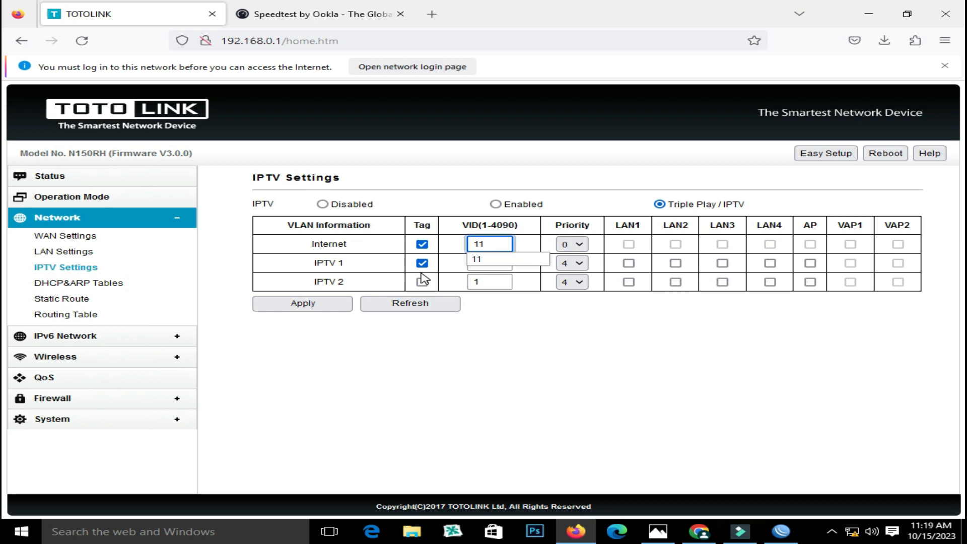
{"action": "left_click", "coordinate": [422, 263]}
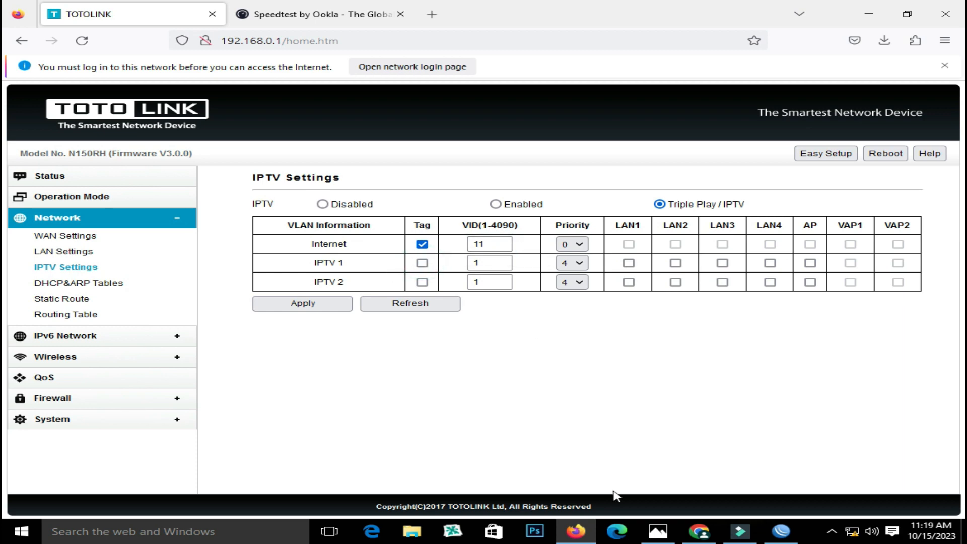
After checking the diagram and WinBox, apply the VID 11 settings and go back to WAN Settings
{"action": "left_click", "coordinate": [658, 531]}
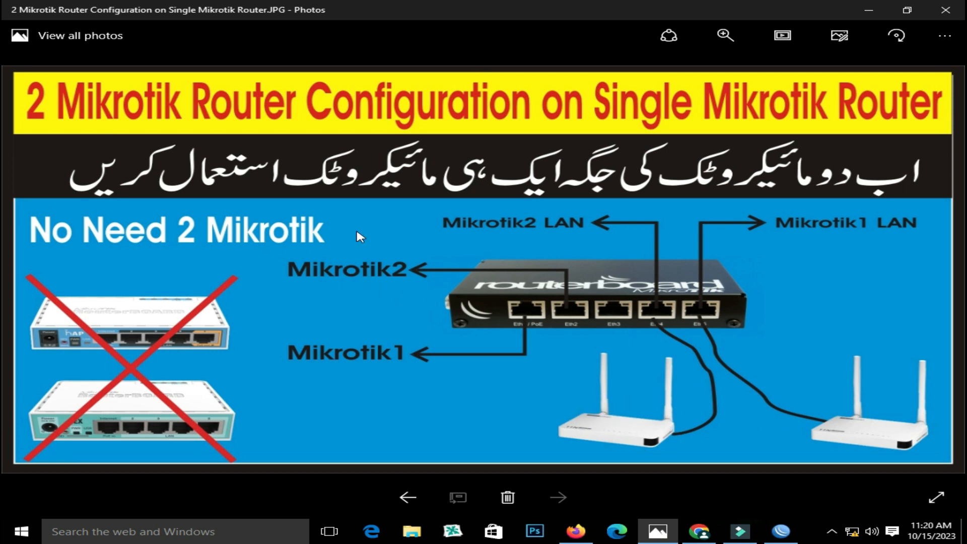
{"action": "left_click", "coordinate": [781, 531]}
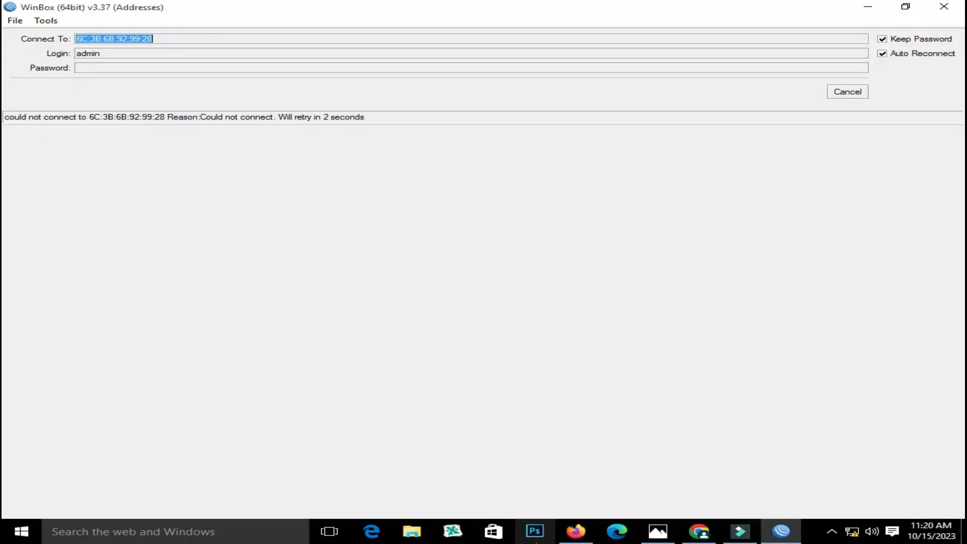
{"action": "left_click", "coordinate": [576, 531]}
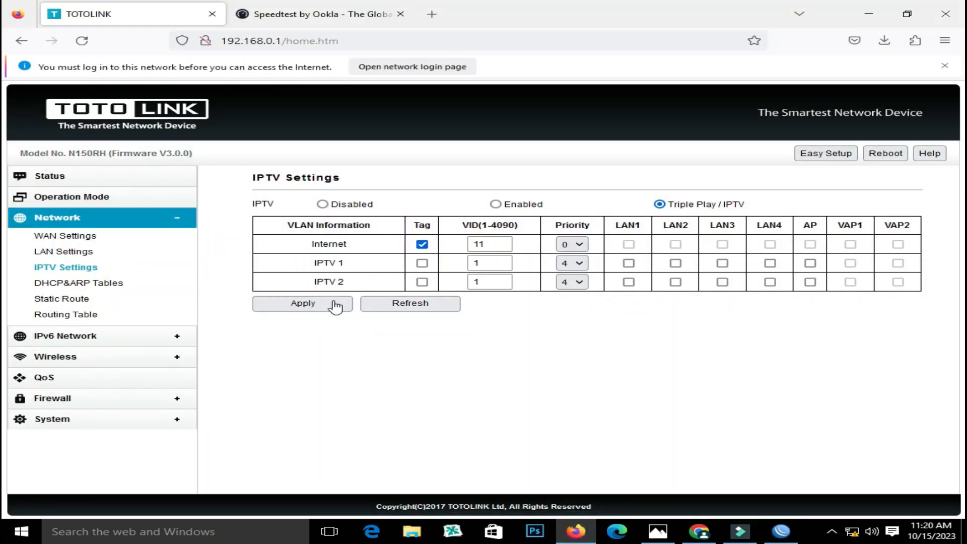
{"action": "left_click", "coordinate": [315, 304]}
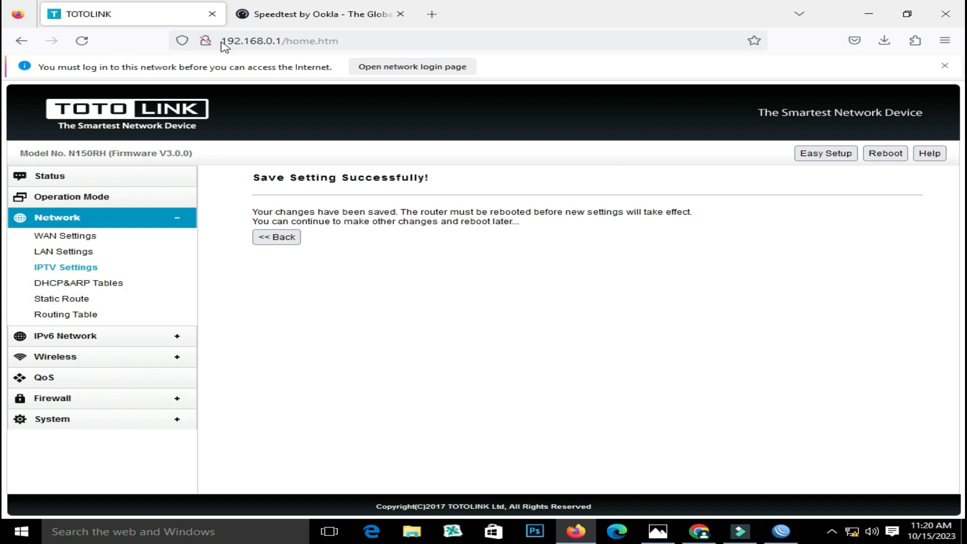
{"action": "left_click", "coordinate": [22, 41]}
{"action": "left_click", "coordinate": [21, 41]}
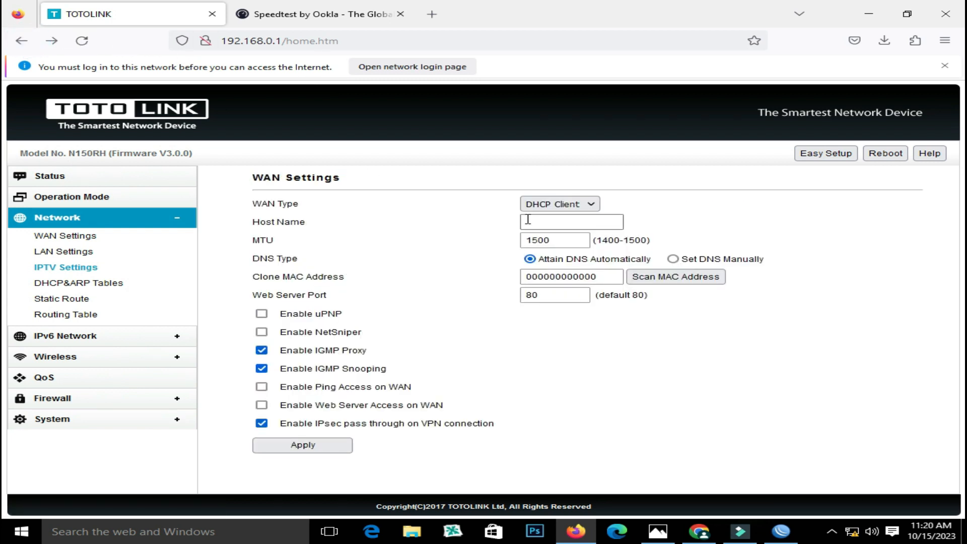
Set WAN Type to PPPoE with the client's username, password and confirmed password, then apply
{"action": "left_click", "coordinate": [555, 204]}
{"action": "left_click", "coordinate": [573, 250]}
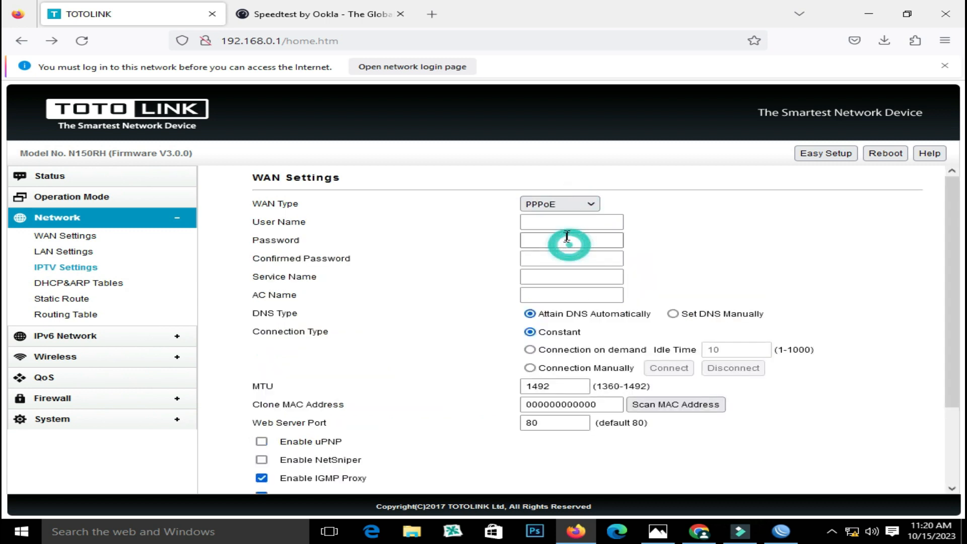
{"action": "left_click", "coordinate": [556, 223]}
{"action": "type", "text": "Ahmad"}
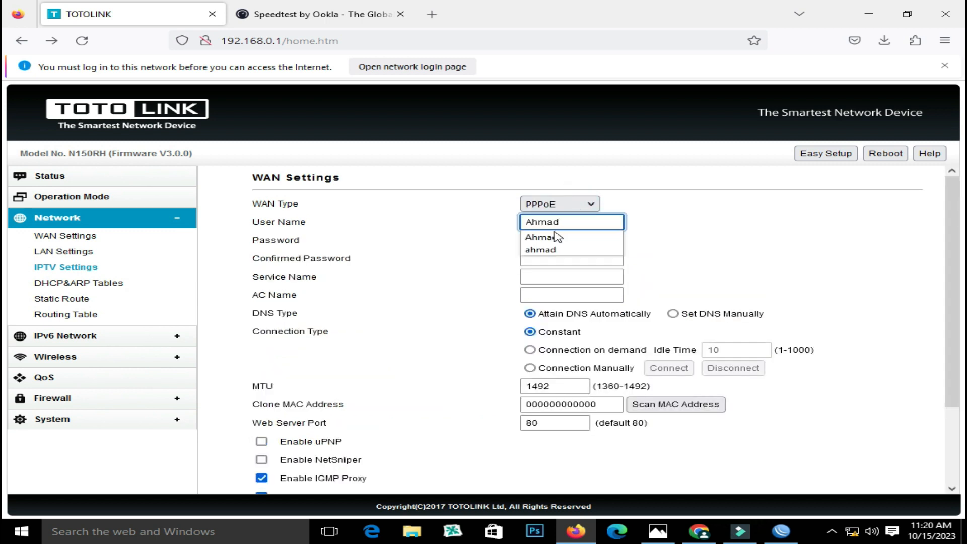
{"action": "left_click", "coordinate": [557, 236]}
{"action": "left_click", "coordinate": [554, 239]}
{"action": "type", "text": "12"}
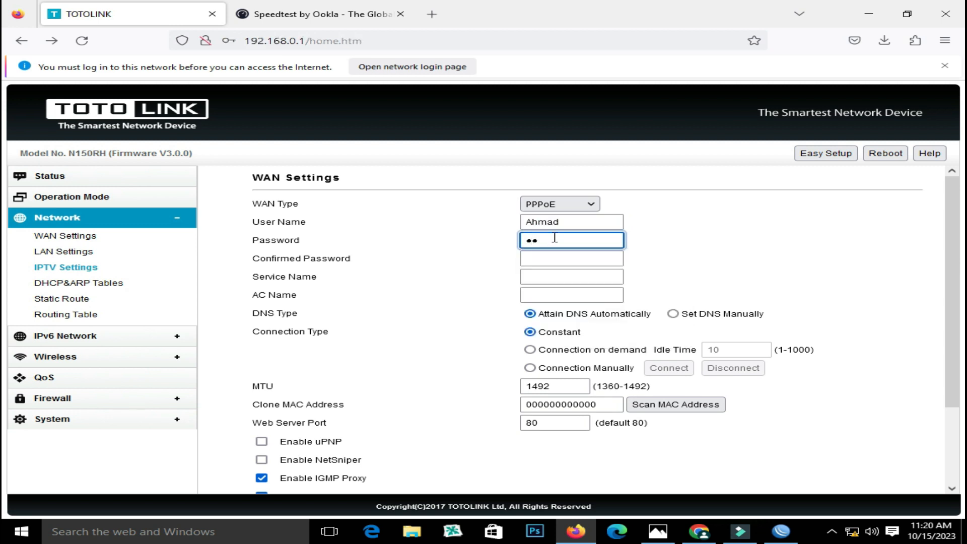
{"action": "left_click", "coordinate": [551, 262]}
{"action": "type", "text": "149"}
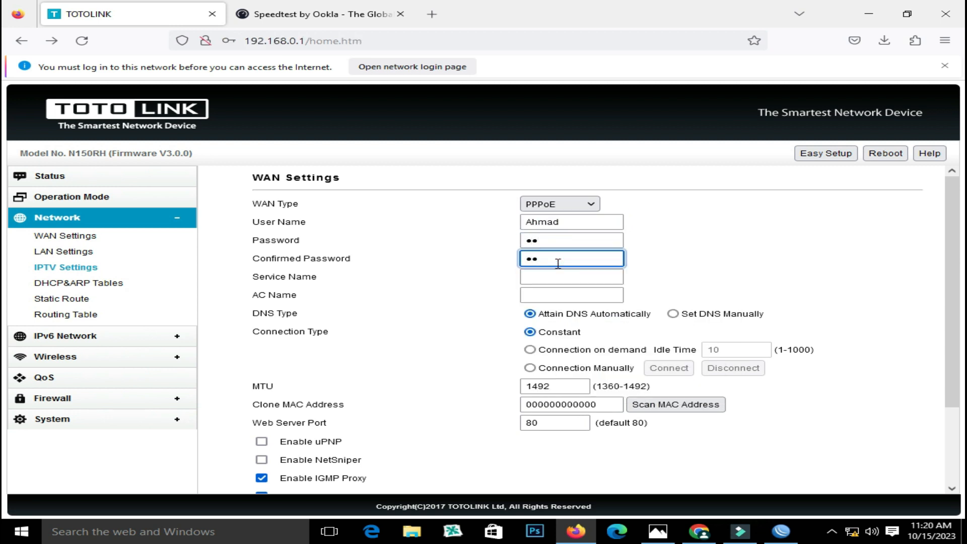
{"action": "type", "text": "2"}
{"action": "scroll", "coordinate": [558, 263], "scroll_direction": "down", "scroll_amount": 2}
{"action": "left_click", "coordinate": [318, 476]}
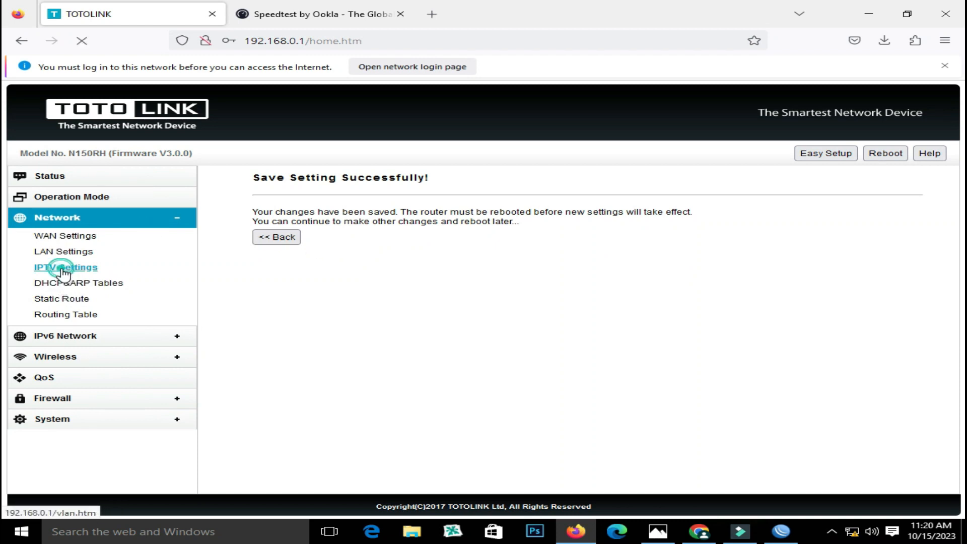
Reapply the VLAN 11 IPTV settings and reboot the TOTOLINK router
{"action": "left_click", "coordinate": [68, 267]}
{"action": "left_click", "coordinate": [315, 304]}
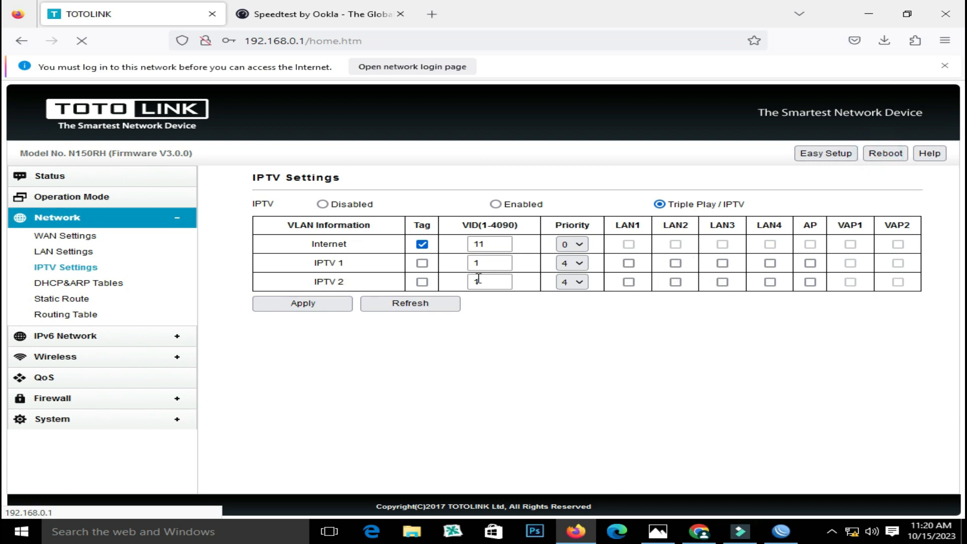
{"action": "left_click", "coordinate": [281, 308]}
{"action": "left_click", "coordinate": [550, 324]}
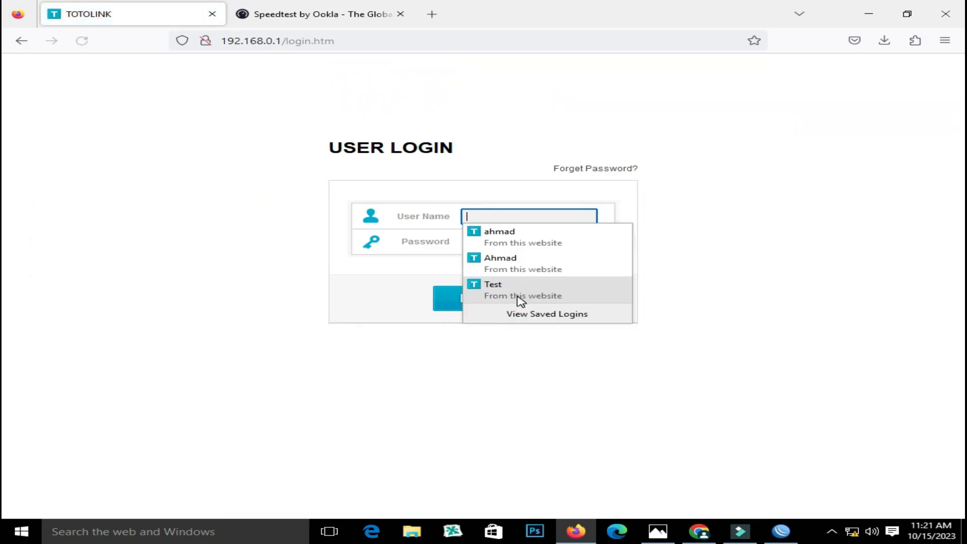
Log back into the TOTOLINK router and confirm Connect Status reads PPPoE Connected
{"action": "type", "text": "a"}
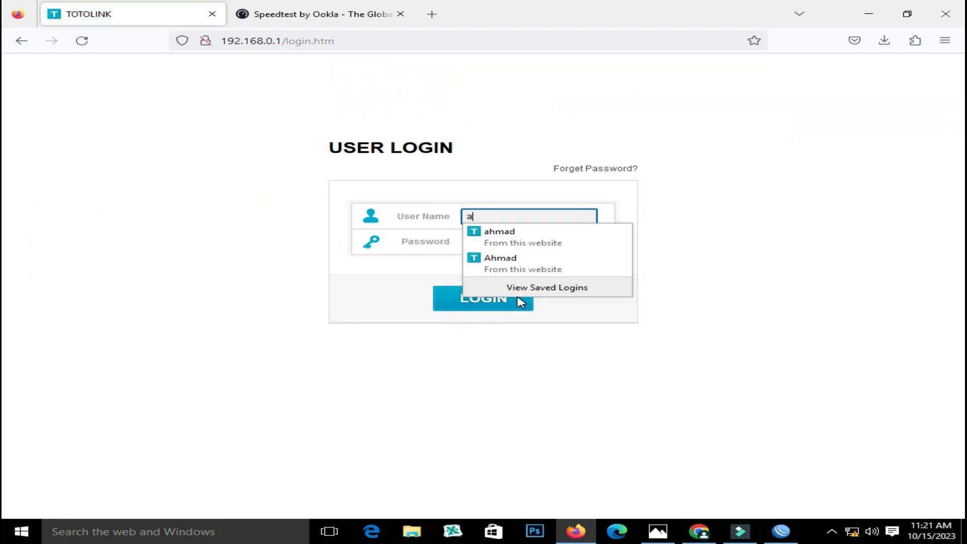
{"action": "type", "text": "dmin"}
{"action": "key", "text": "Tab"}
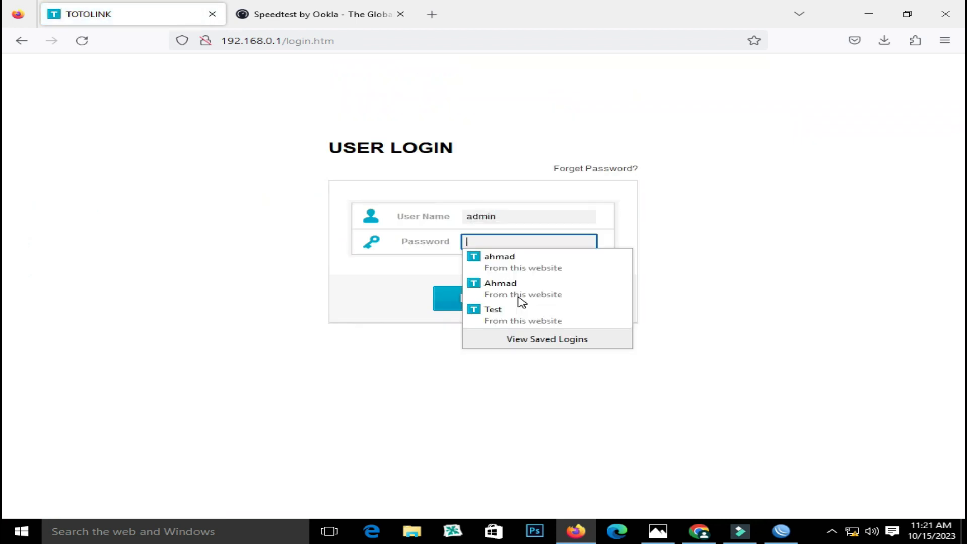
{"action": "type", "text": "a"}
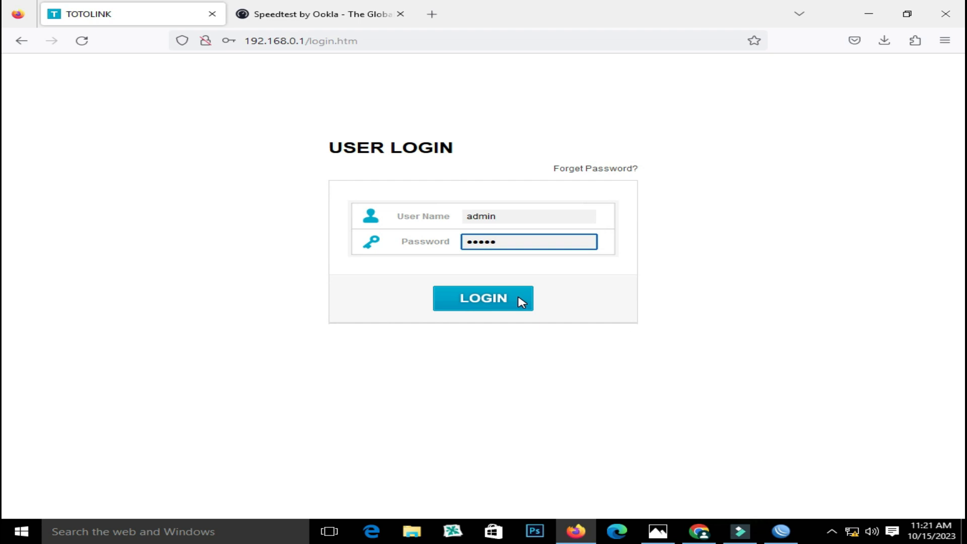
{"action": "left_click", "coordinate": [522, 302]}
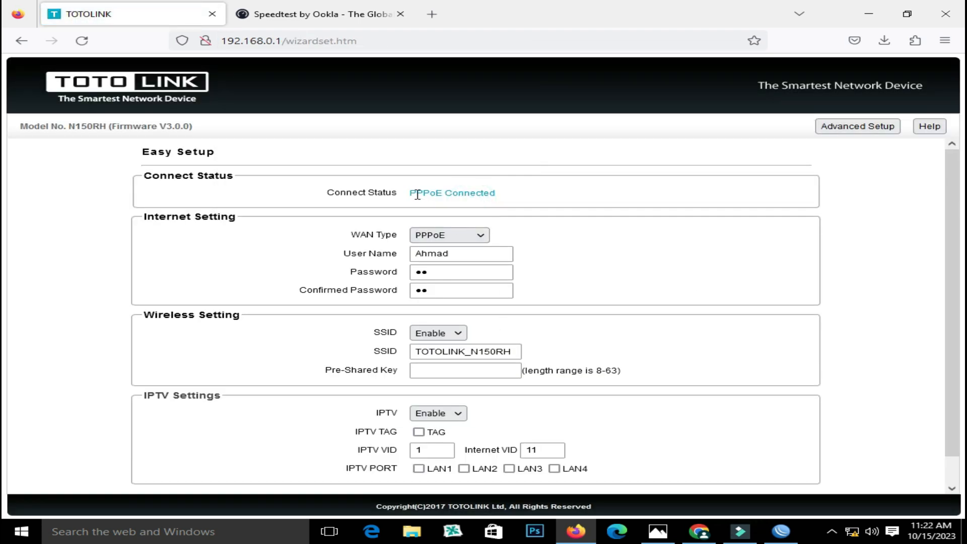
{"action": "left_click_drag", "start_coordinate": [411, 193], "coordinate": [504, 200]}
Reload Speedtest to see the detected provider change from Dotsis Network to Telenor, then return to TOTOLINK
{"action": "left_click", "coordinate": [282, 15]}
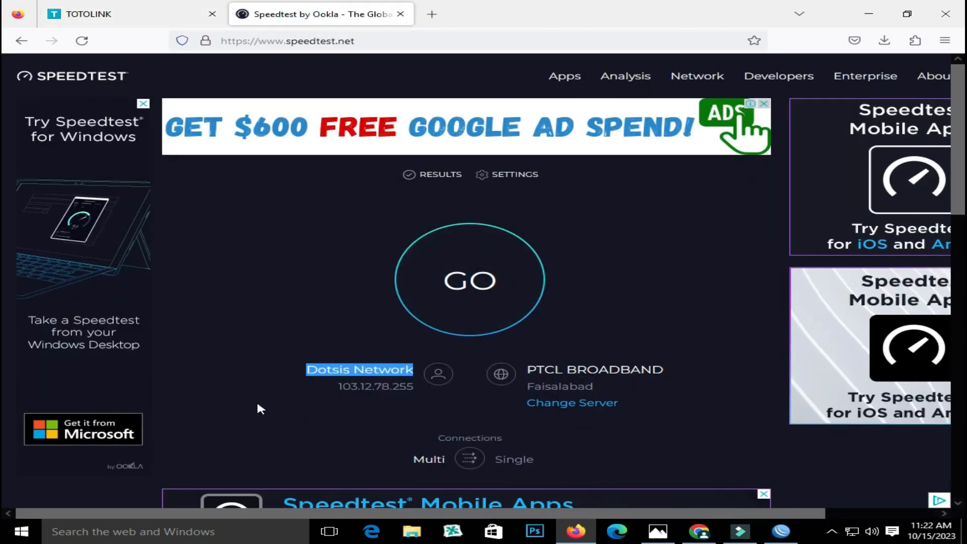
{"action": "left_click", "coordinate": [302, 372]}
{"action": "left_click_drag", "start_coordinate": [307, 371], "coordinate": [390, 371]}
{"action": "left_click", "coordinate": [82, 41]}
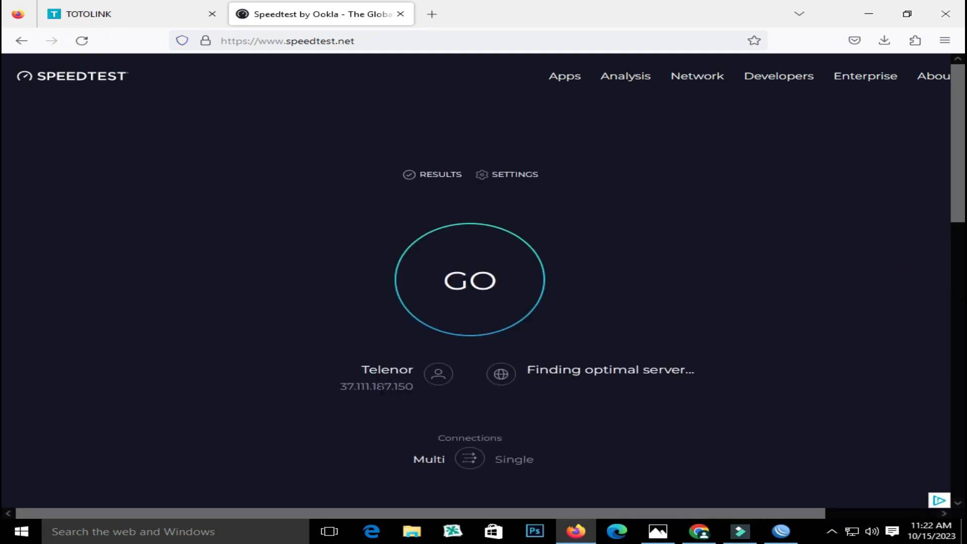
{"action": "left_click_drag", "start_coordinate": [361, 371], "coordinate": [413, 368]}
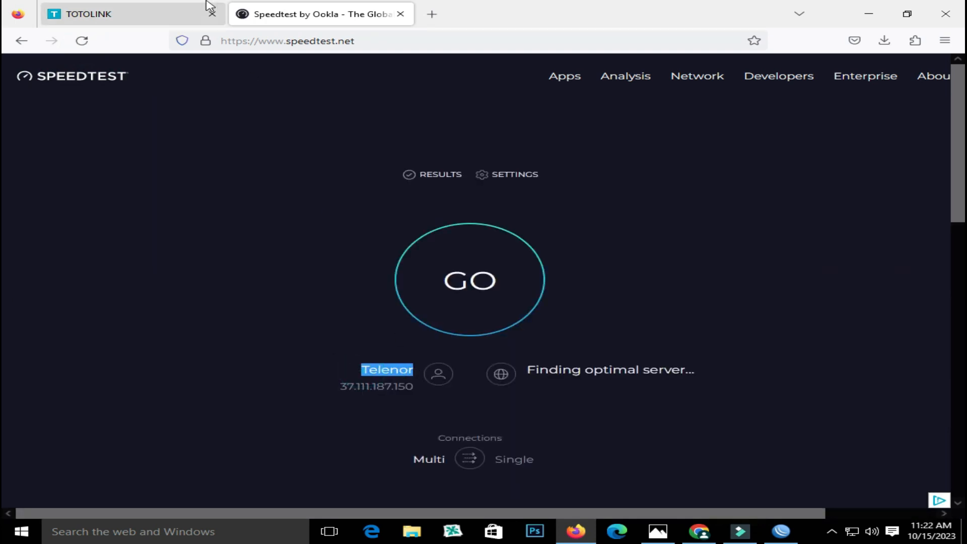
{"action": "left_click", "coordinate": [172, 14]}
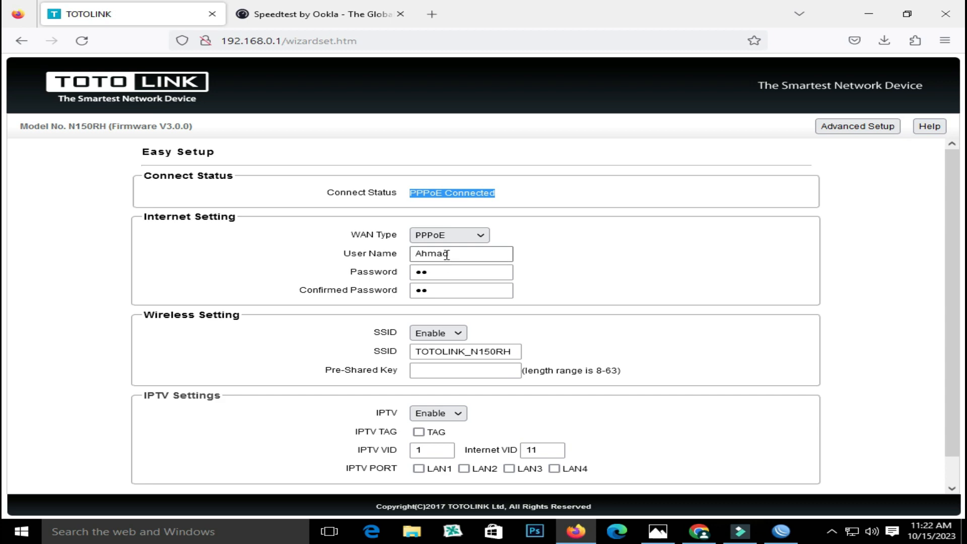
Cancel the stalled MAC connection and log into the router at 192.168.90.1 with its password
{"action": "left_click", "coordinate": [781, 531]}
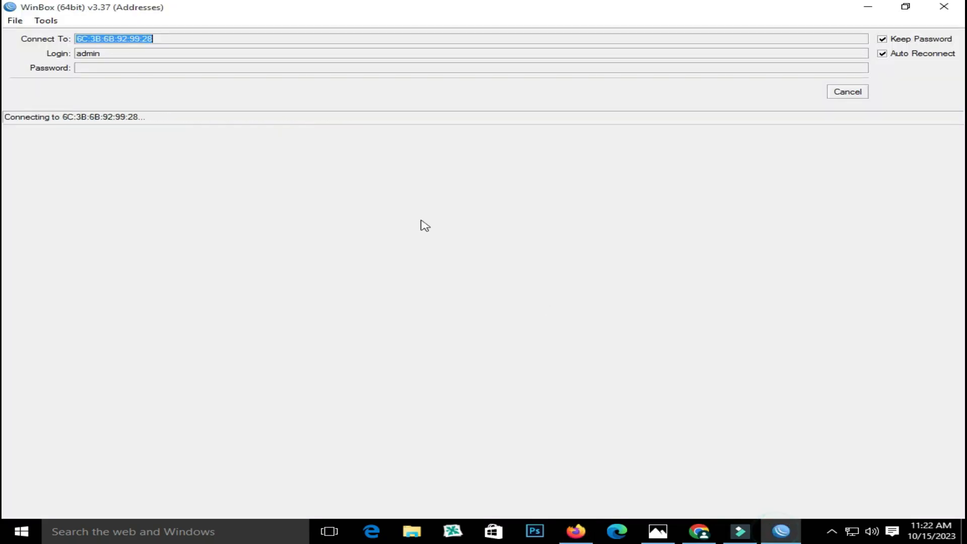
{"action": "left_click", "coordinate": [838, 92]}
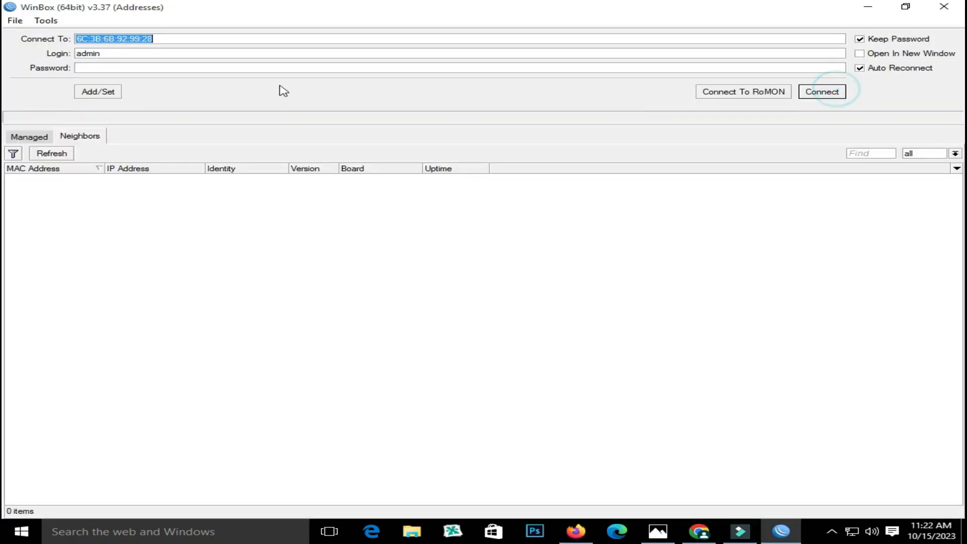
{"action": "type", "text": "192.168.90.1"}
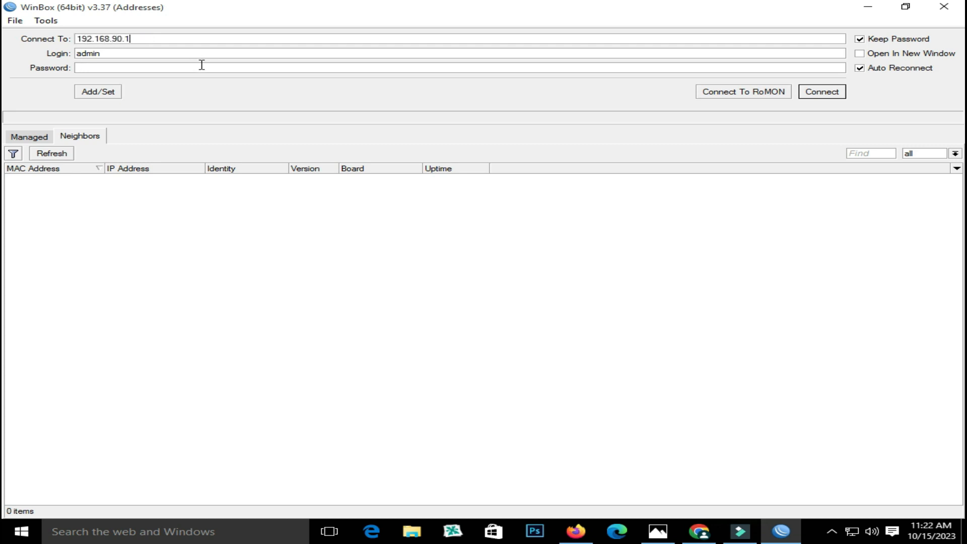
{"action": "key", "text": "Return"}
{"action": "left_click", "coordinate": [201, 65]}
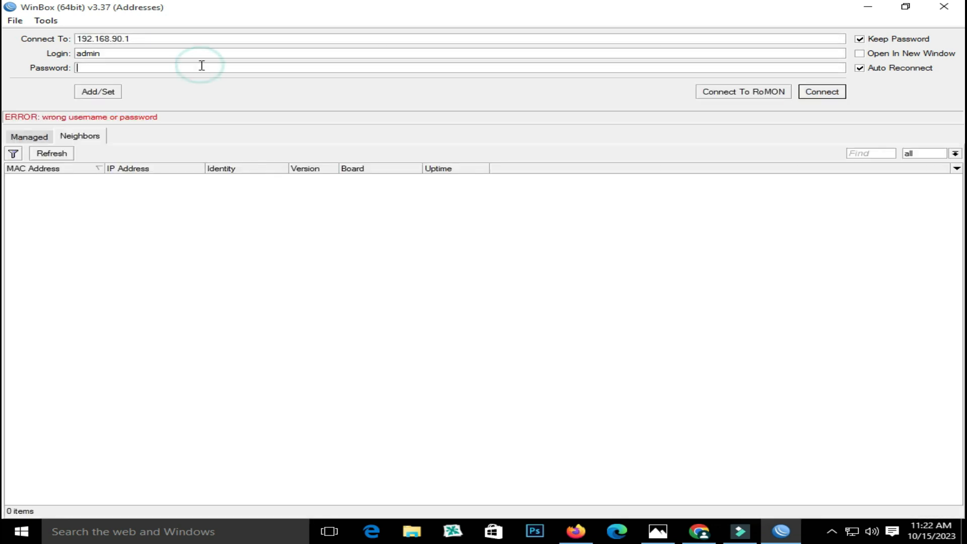
{"action": "type", "text": "*"}
{"action": "key", "text": "Return"}
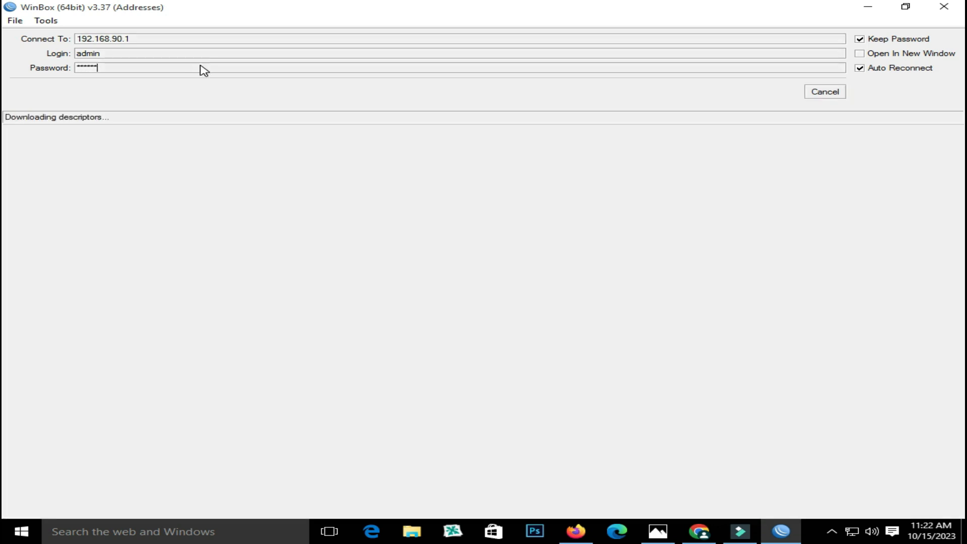
Maximize the session and close the leftover File List and Firewall windows
{"action": "left_click", "coordinate": [566, 9]}
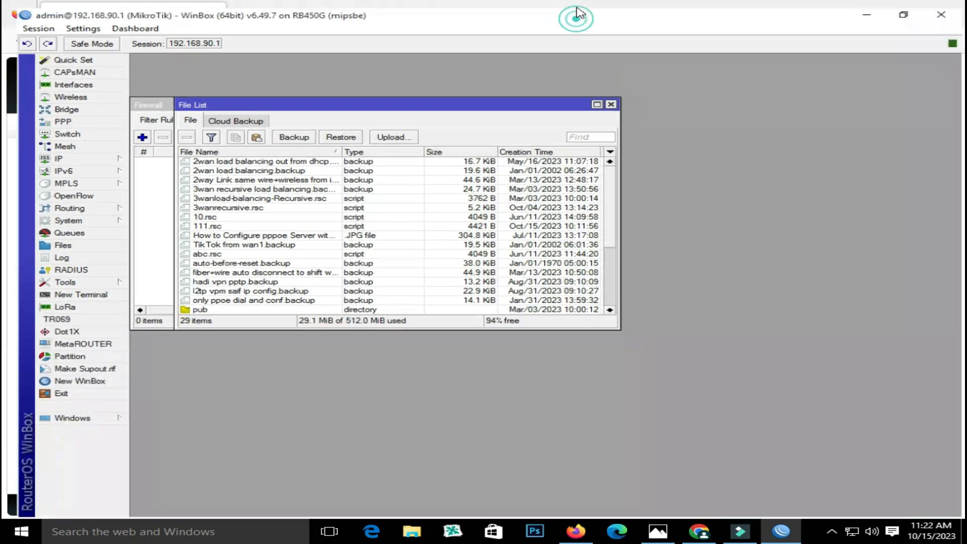
{"action": "left_click", "coordinate": [608, 98]}
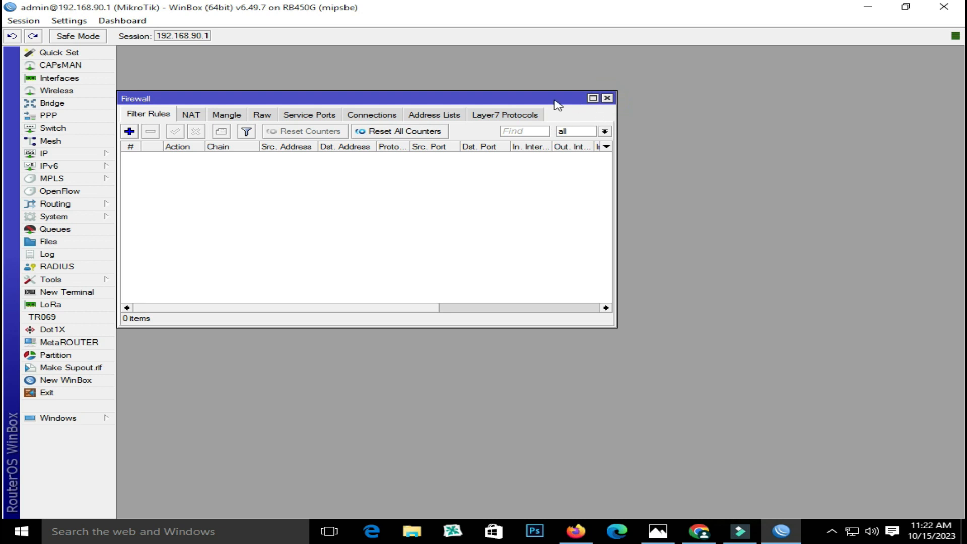
{"action": "left_click_drag", "start_coordinate": [556, 102], "coordinate": [642, 88]}
{"action": "left_click", "coordinate": [695, 83]}
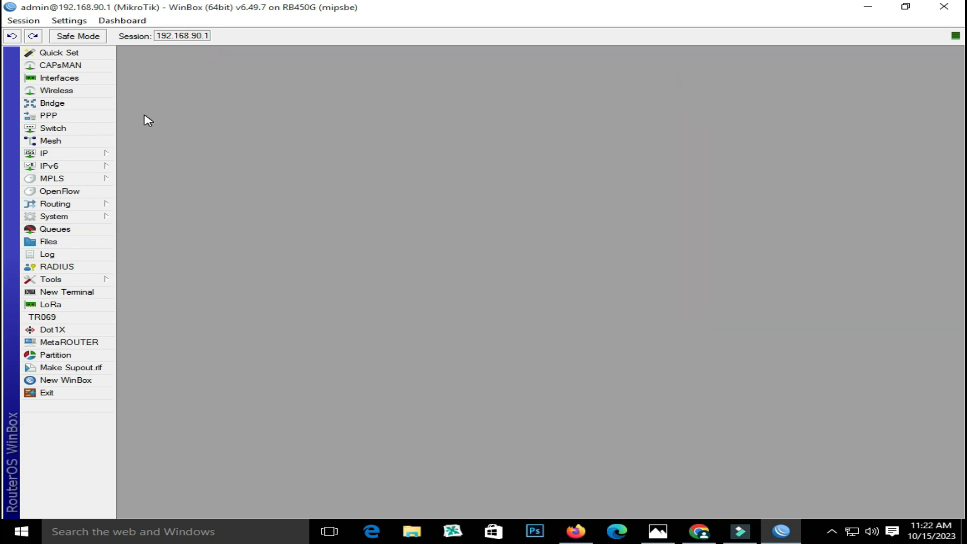
Show the widened Interface List filtered to VLANs, comparing it with the network diagram
{"action": "left_click", "coordinate": [61, 81]}
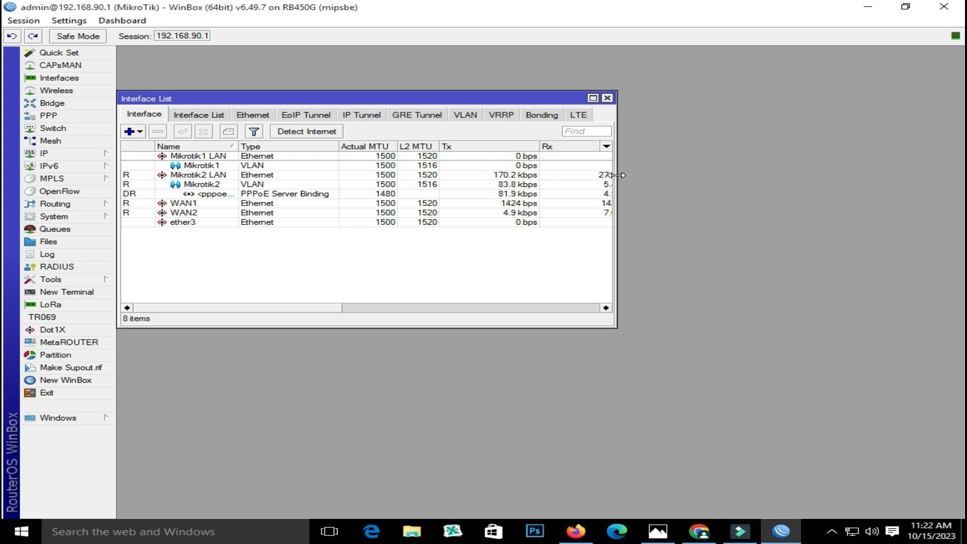
{"action": "left_click_drag", "start_coordinate": [617, 185], "coordinate": [858, 190]}
{"action": "left_click", "coordinate": [466, 115]}
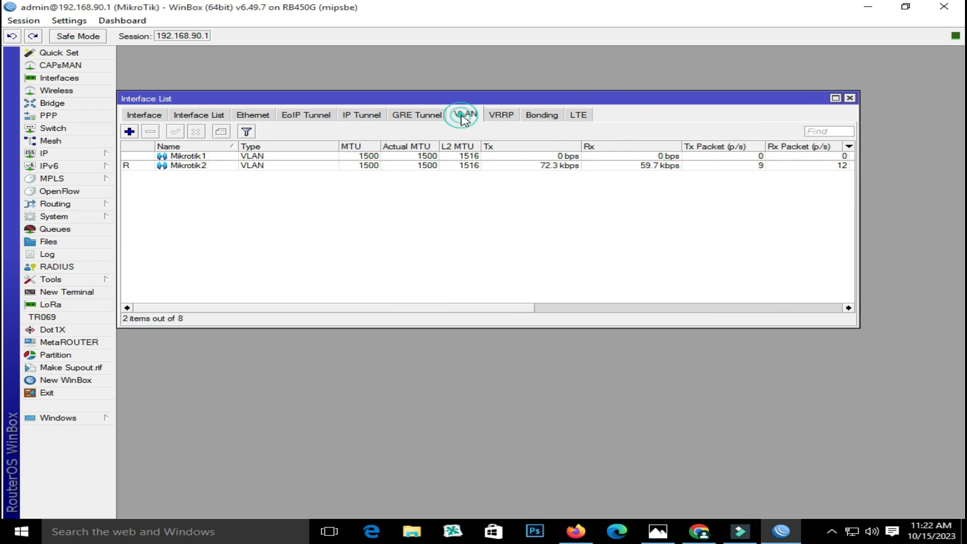
{"action": "left_click", "coordinate": [200, 157]}
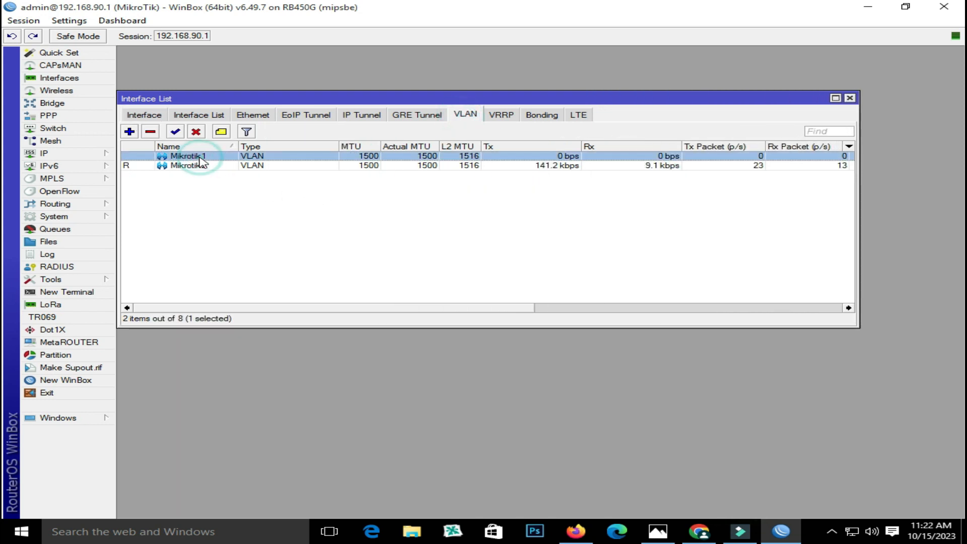
{"action": "left_click", "coordinate": [658, 531]}
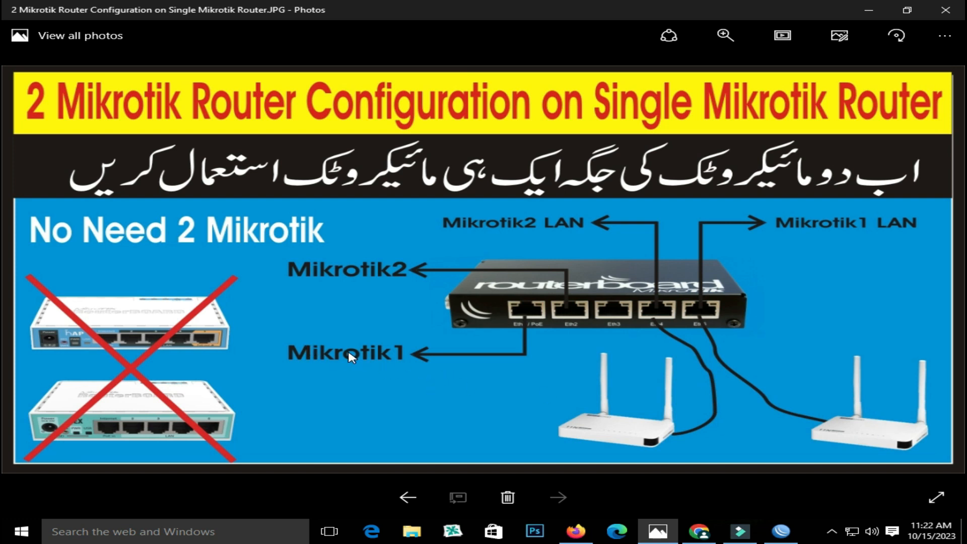
{"action": "left_click", "coordinate": [782, 532]}
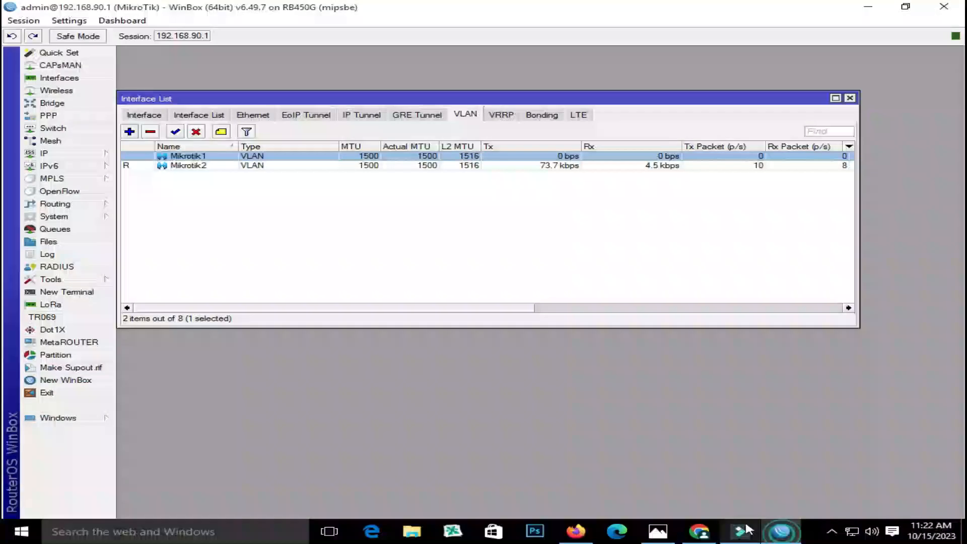
Inspect Mikrotik1's settings: VLAN ID 10 on parent interface Mikrotik1 LAN
{"action": "double_click", "coordinate": [170, 157]}
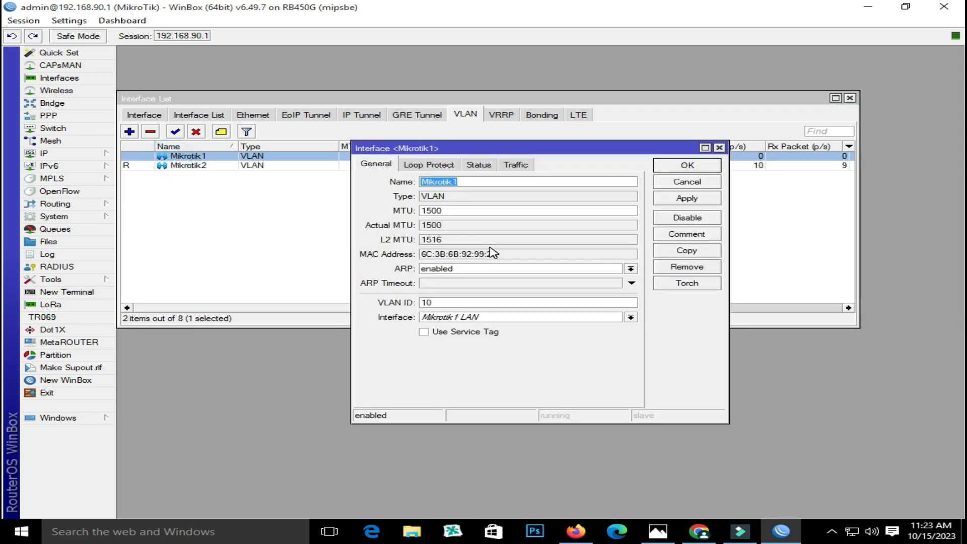
{"action": "double_click", "coordinate": [451, 303]}
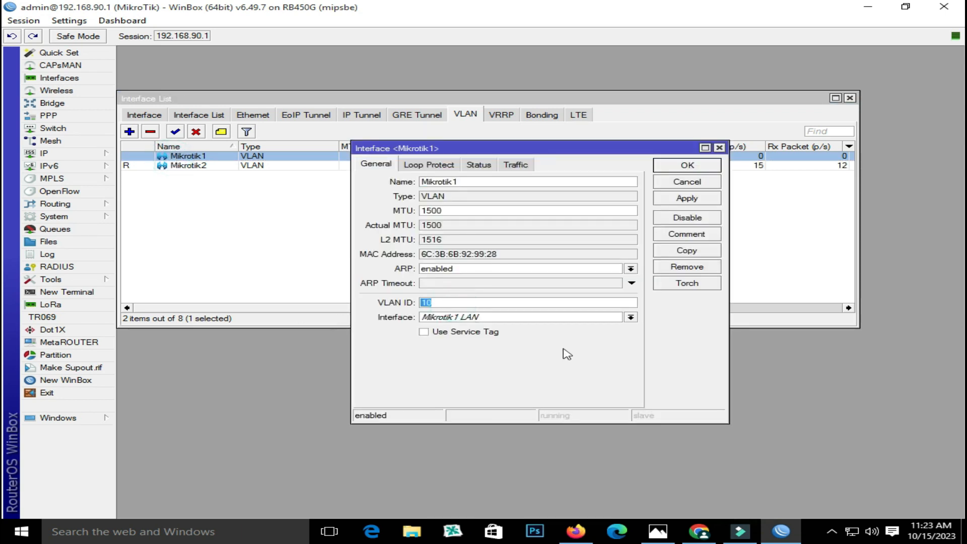
{"action": "left_click", "coordinate": [631, 317]}
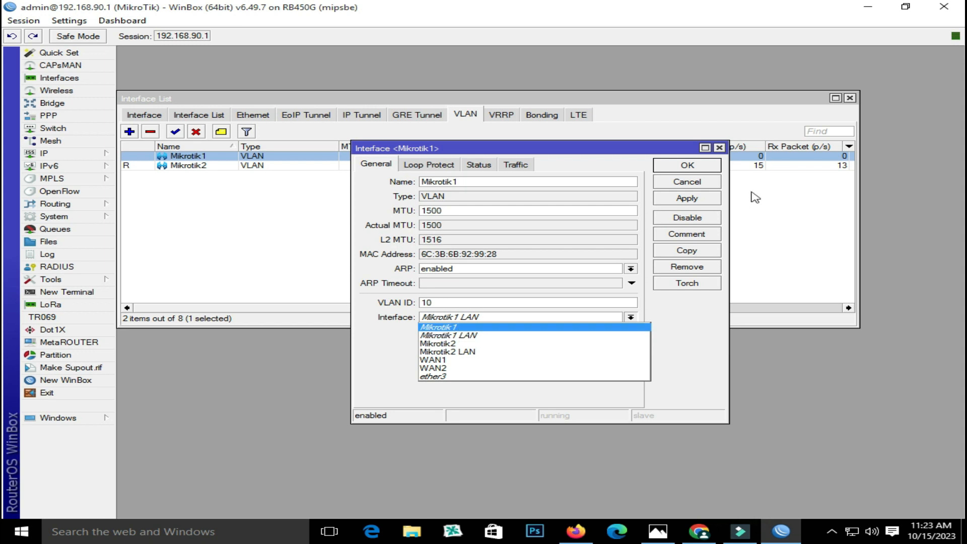
{"action": "left_click", "coordinate": [720, 147]}
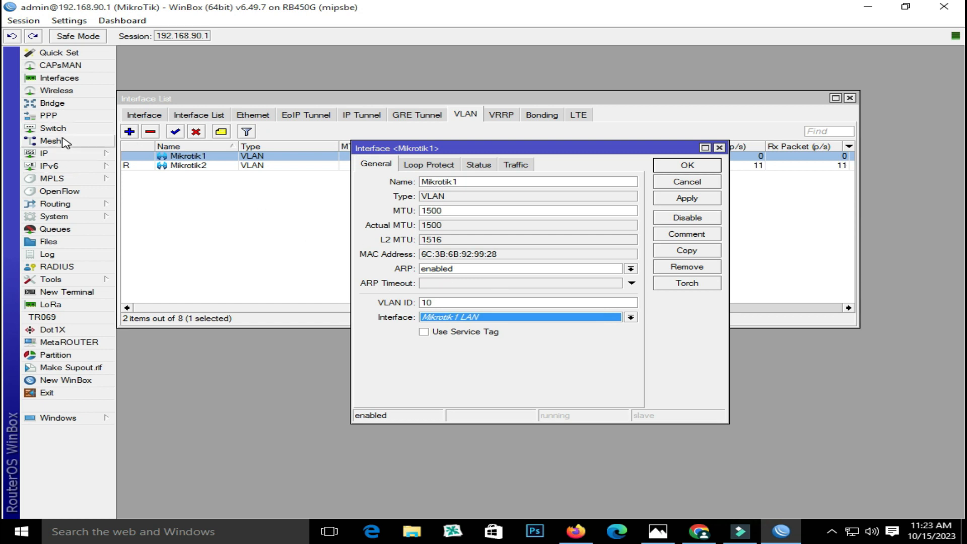
{"action": "left_click", "coordinate": [61, 78]}
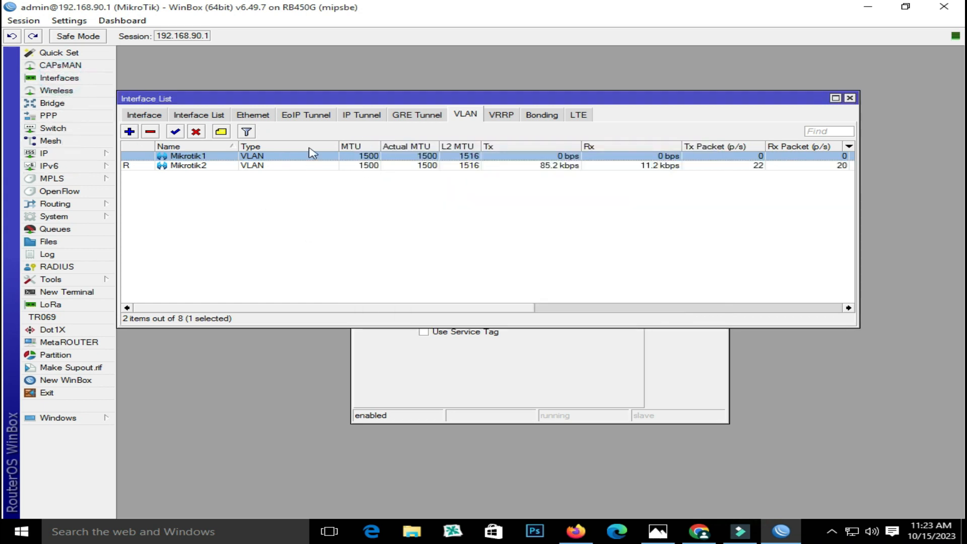
Review all eight interfaces against the network diagram, then close the Mikrotik1 VLAN settings
{"action": "left_click", "coordinate": [141, 115]}
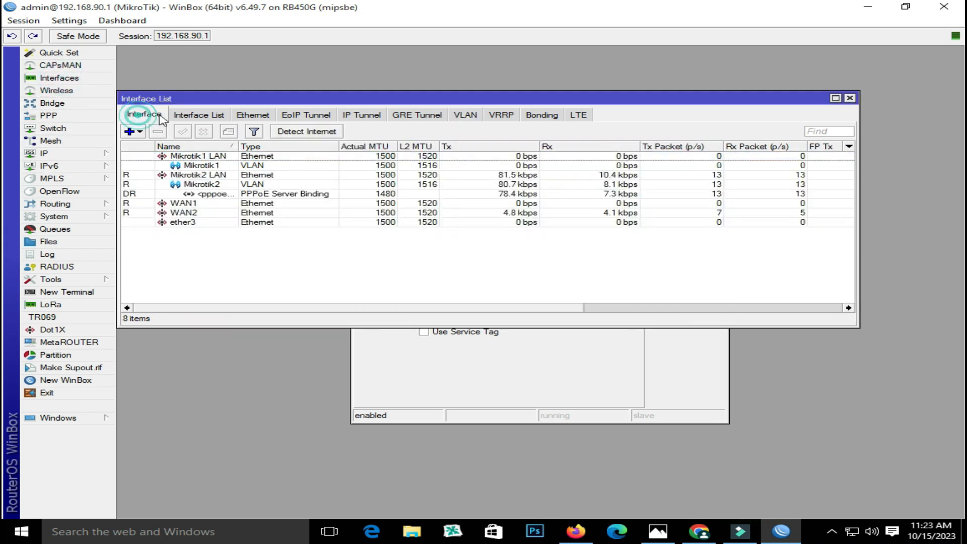
{"action": "left_click", "coordinate": [202, 157]}
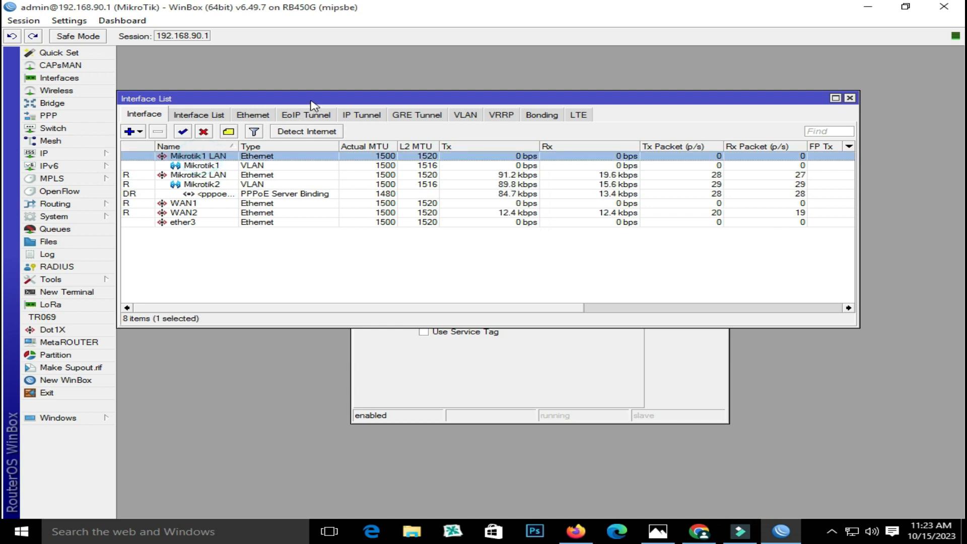
{"action": "left_click_drag", "start_coordinate": [304, 101], "coordinate": [325, 55]}
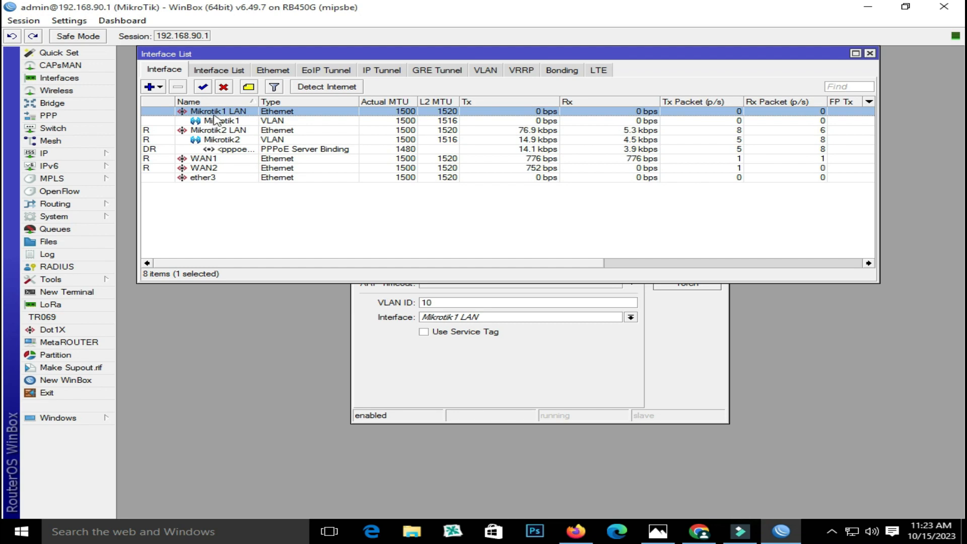
{"action": "left_click", "coordinate": [658, 533]}
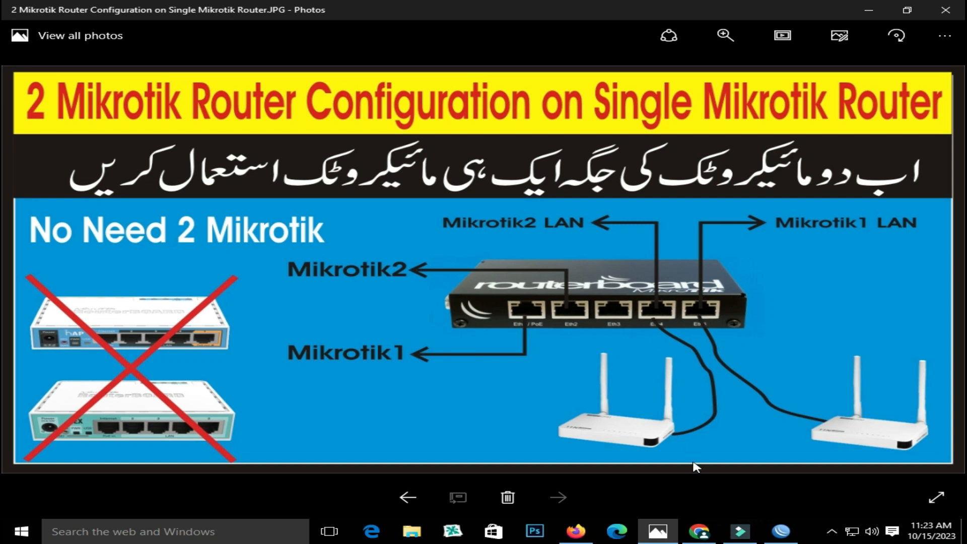
{"action": "left_click", "coordinate": [781, 533]}
{"action": "left_click", "coordinate": [503, 350]}
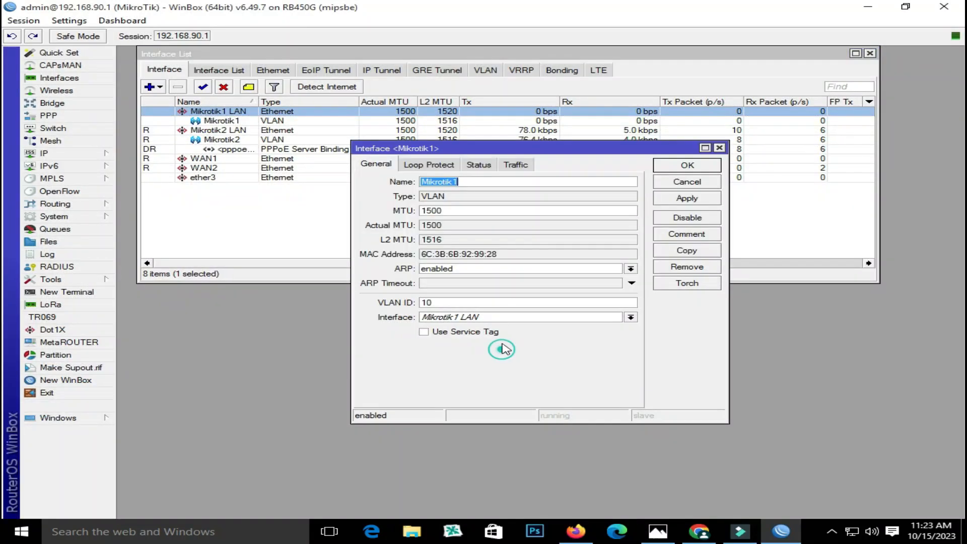
{"action": "left_click", "coordinate": [719, 148]}
Verify Mikrotik2 uses VLAN ID 11 on Mikrotik2 LAN, then close its settings
{"action": "left_click", "coordinate": [484, 69]}
{"action": "double_click", "coordinate": [225, 122]}
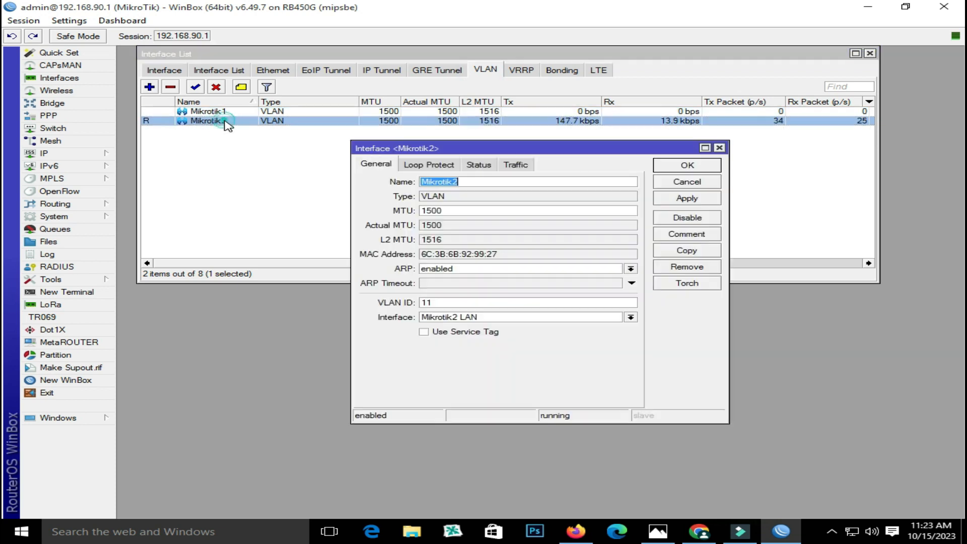
{"action": "double_click", "coordinate": [448, 302]}
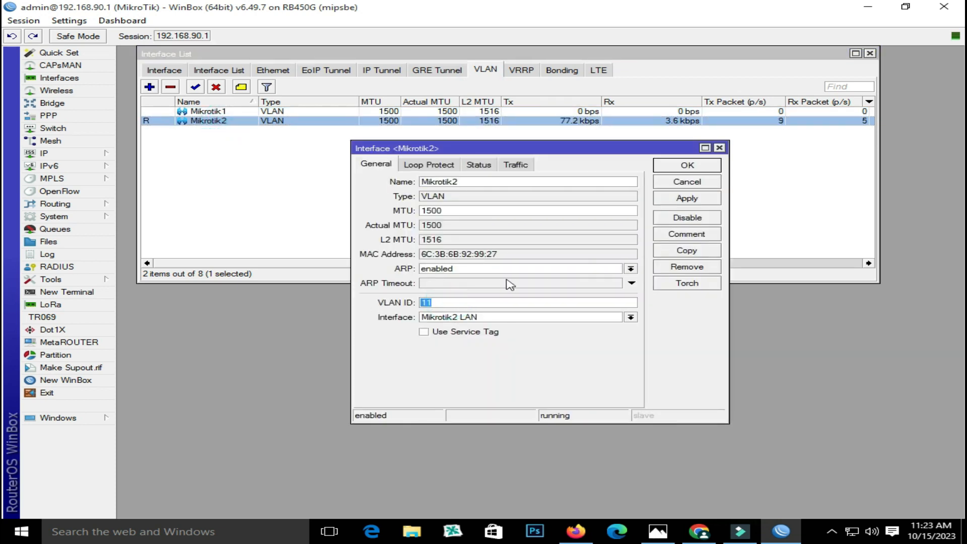
{"action": "left_click", "coordinate": [719, 148]}
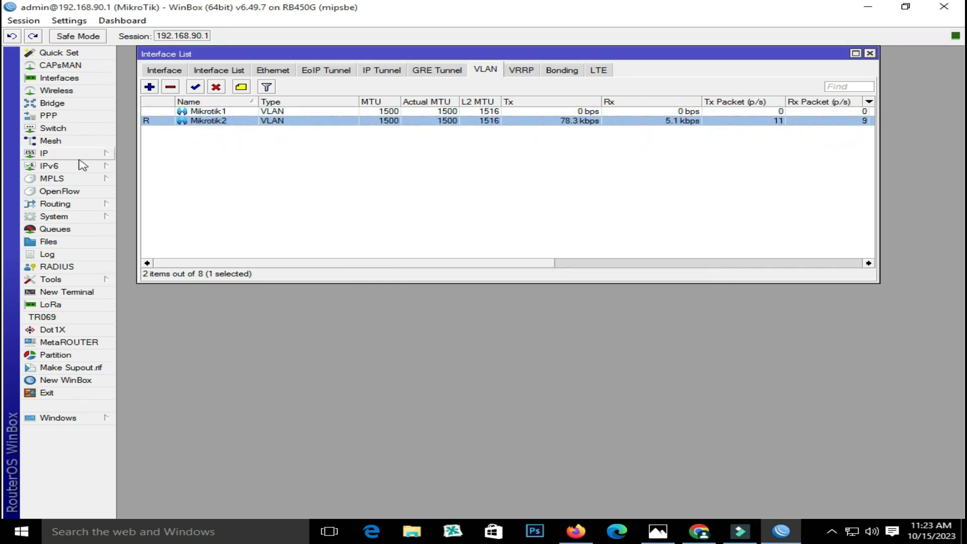